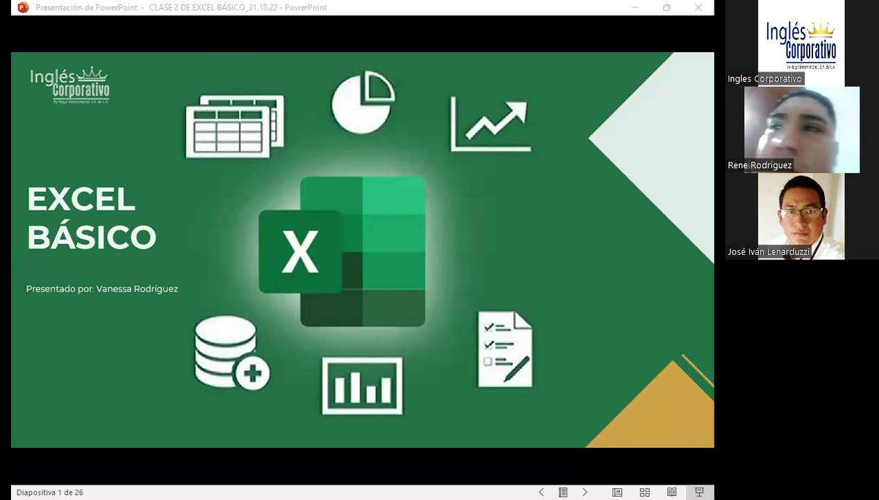
Step: Bring up the EXCEL BÁSICO title slide in PowerPoint, then switch to the Firefox course page
click(419, 229)
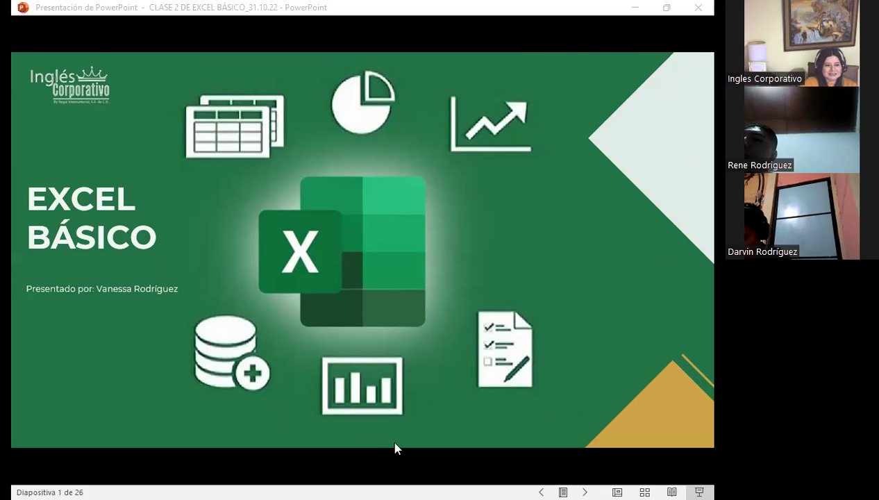
key(alt+Tab)
scroll(256, 337, down, 2)
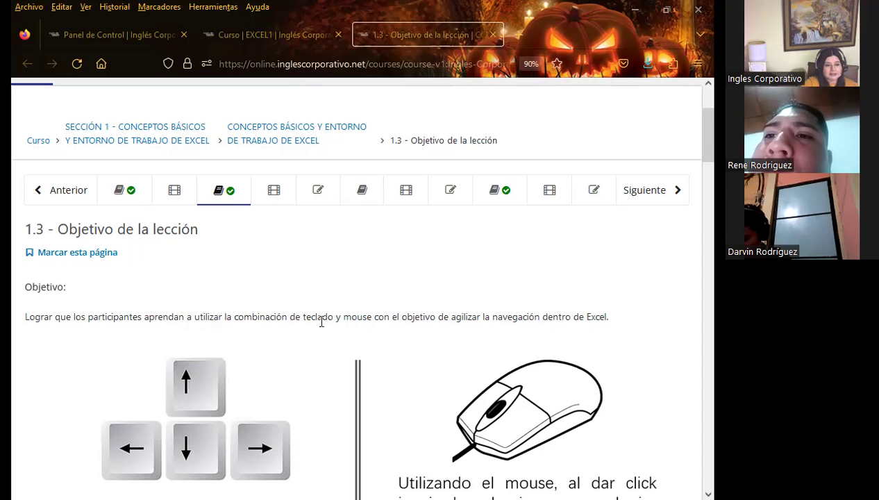
scroll(321, 325, down, 2)
scroll(322, 329, down, 1)
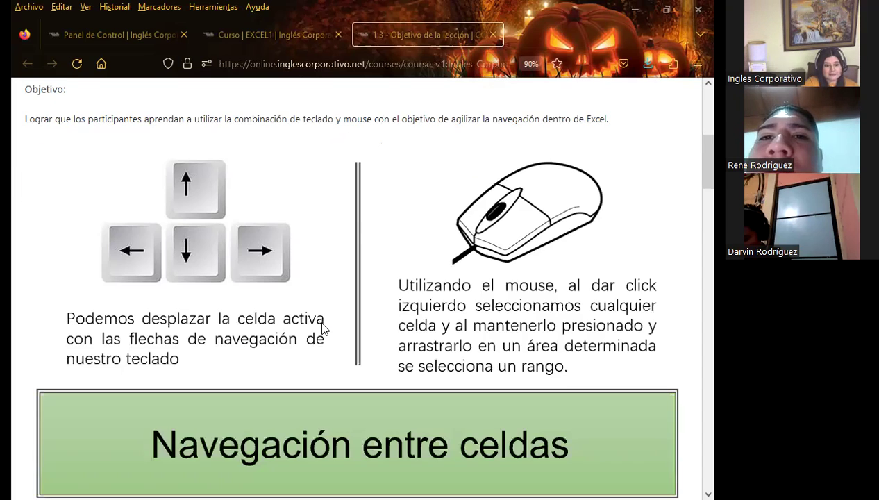
scroll(333, 326, down, 1)
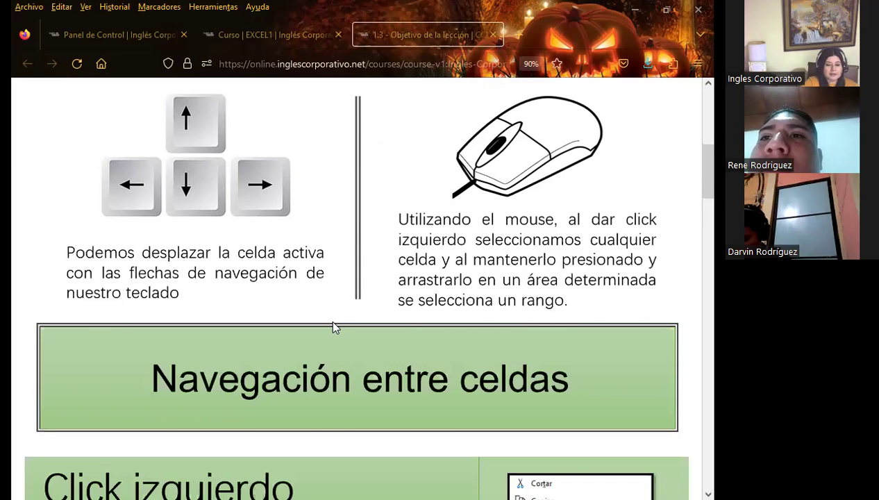
scroll(332, 326, down, 5)
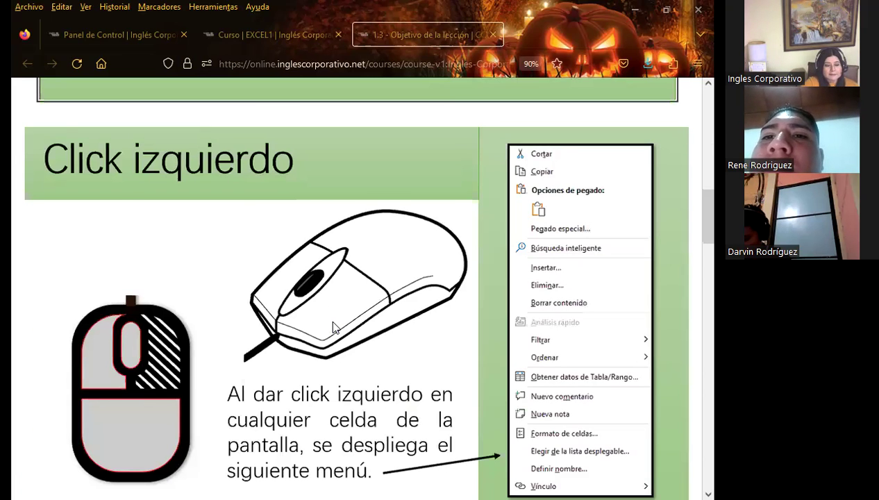
scroll(333, 326, down, 3)
scroll(333, 327, down, 3)
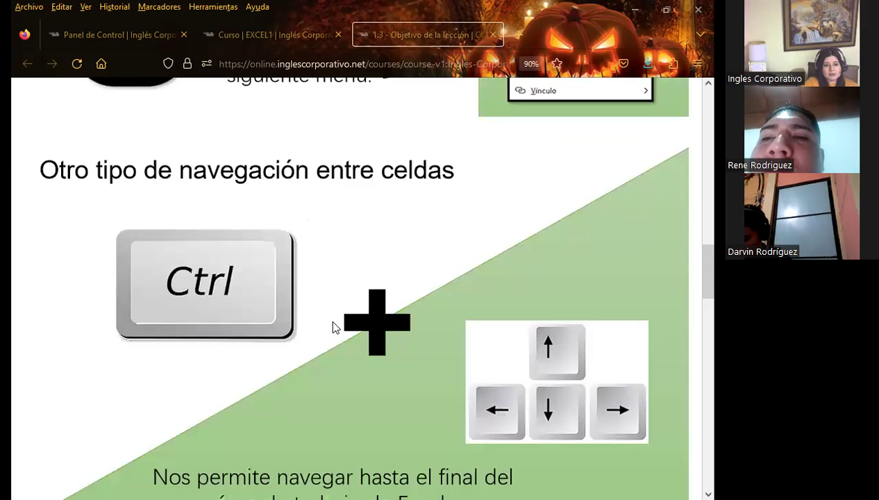
scroll(333, 326, down, 3)
scroll(332, 326, down, 3)
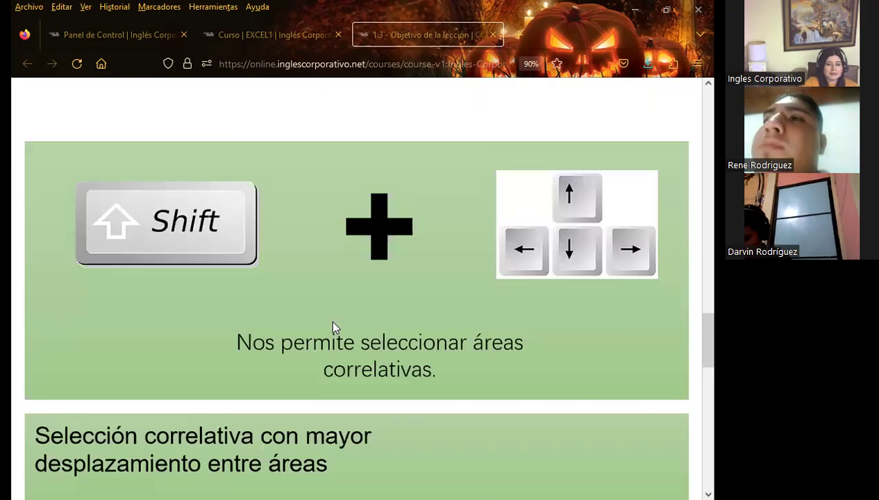
scroll(333, 327, down, 3)
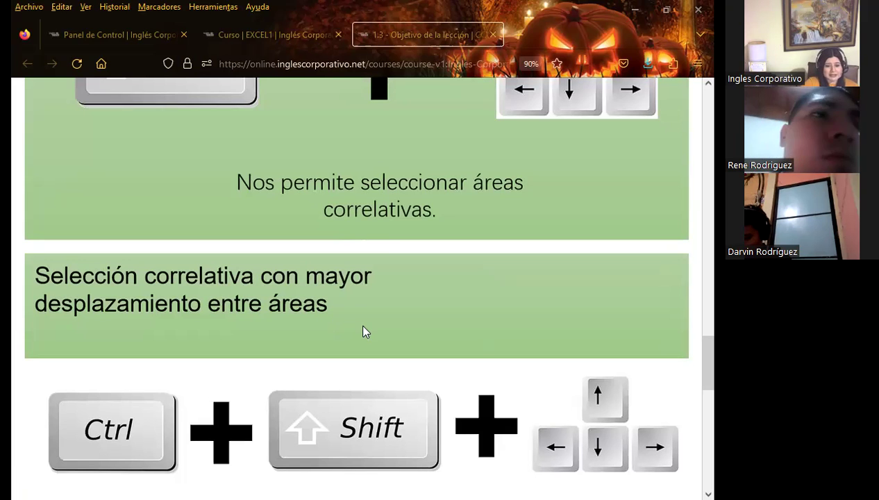
scroll(363, 327, down, 1)
scroll(363, 330, down, 5)
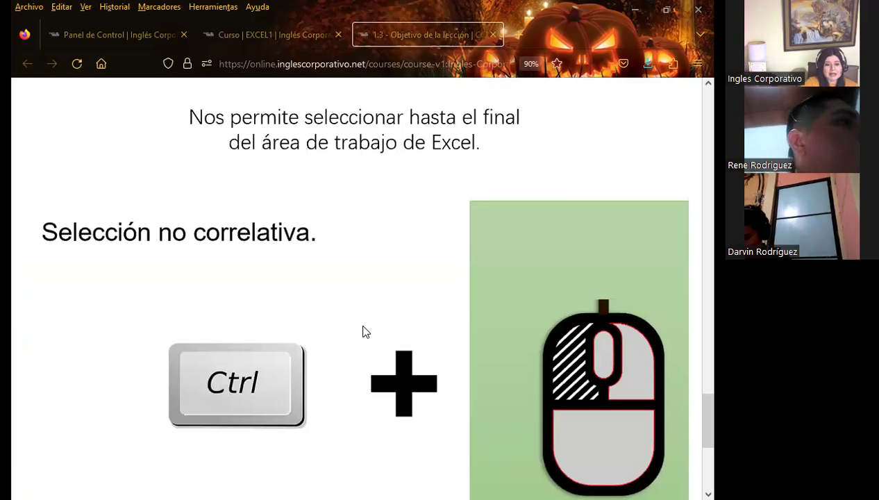
scroll(359, 332, down, 3)
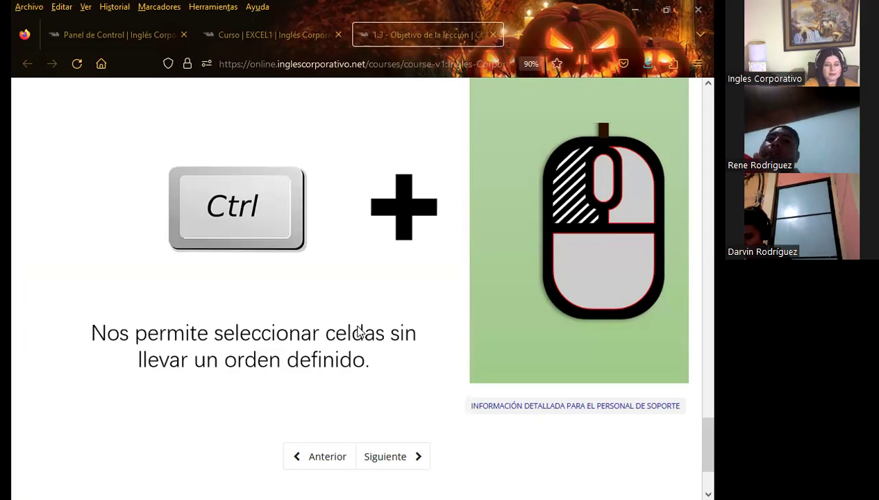
scroll(330, 372, up, 4)
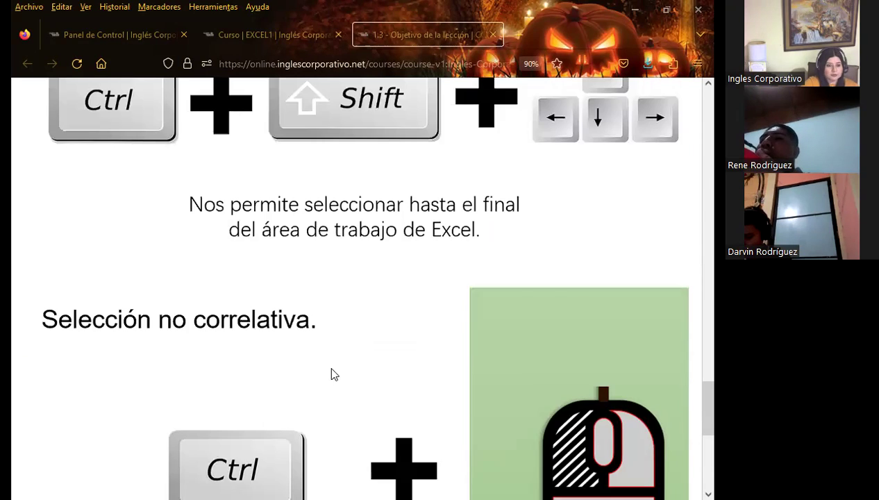
scroll(332, 368, up, 5)
scroll(333, 364, up, 5)
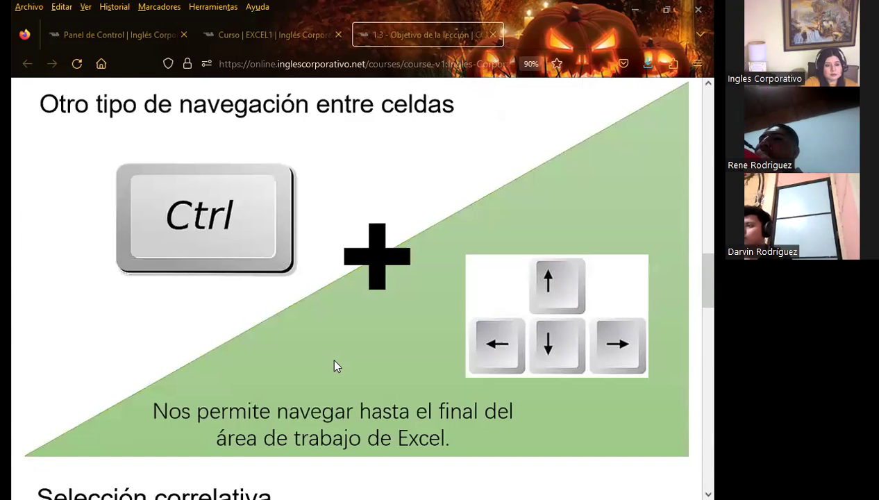
scroll(333, 365, up, 3)
scroll(334, 361, up, 2)
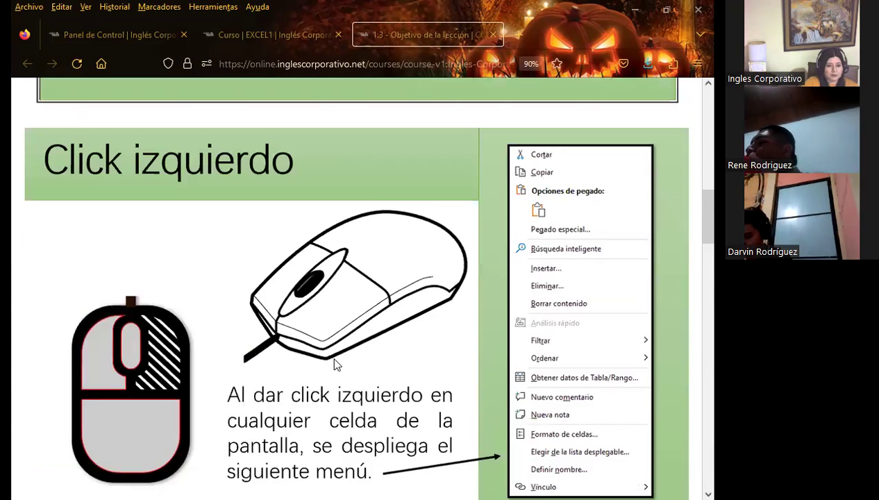
scroll(335, 361, up, 5)
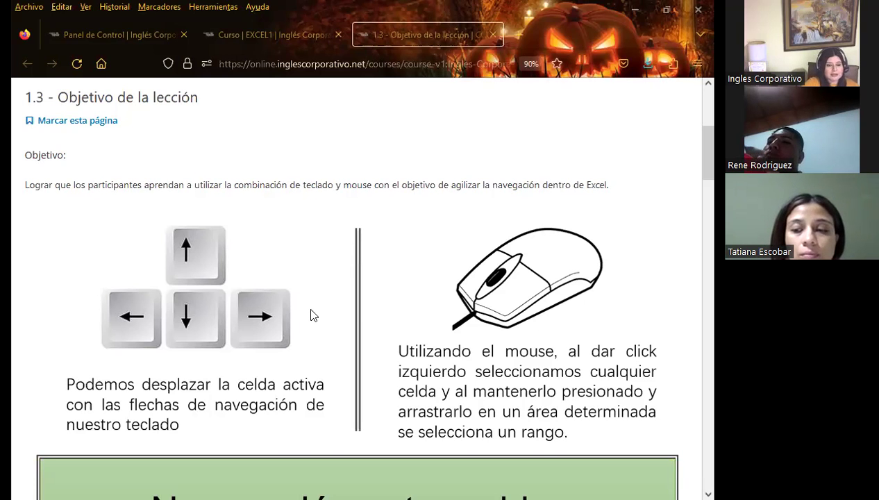
scroll(308, 312, down, 4)
scroll(264, 305, up, 7)
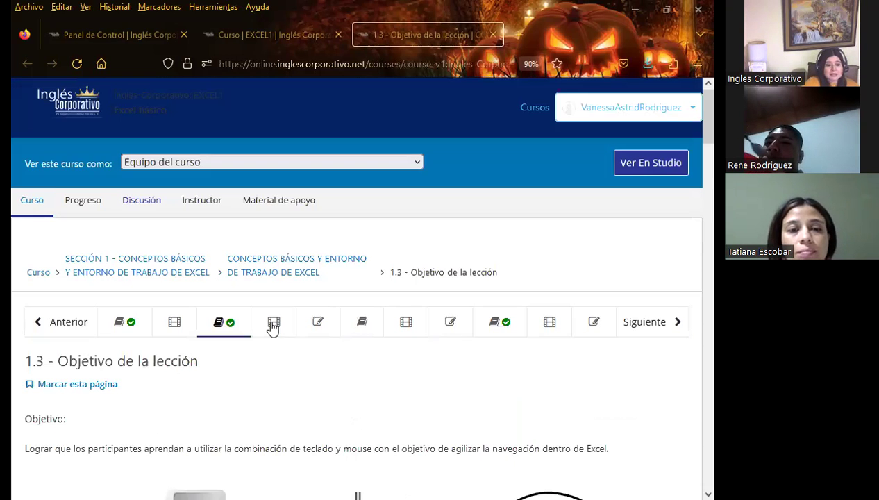
Step: Open lesson 1.4 on spreadsheet navigation and scroll down to its CTRL versus SHIFT discussion question
click(274, 325)
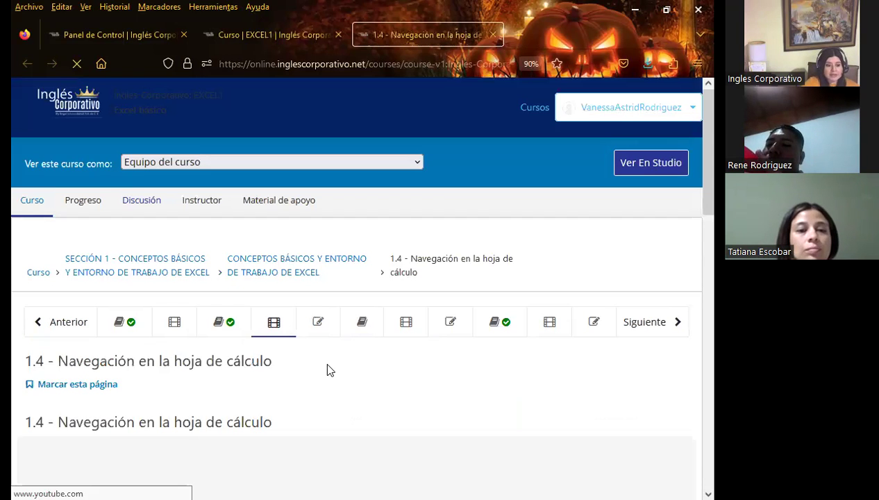
scroll(320, 364, down, 3)
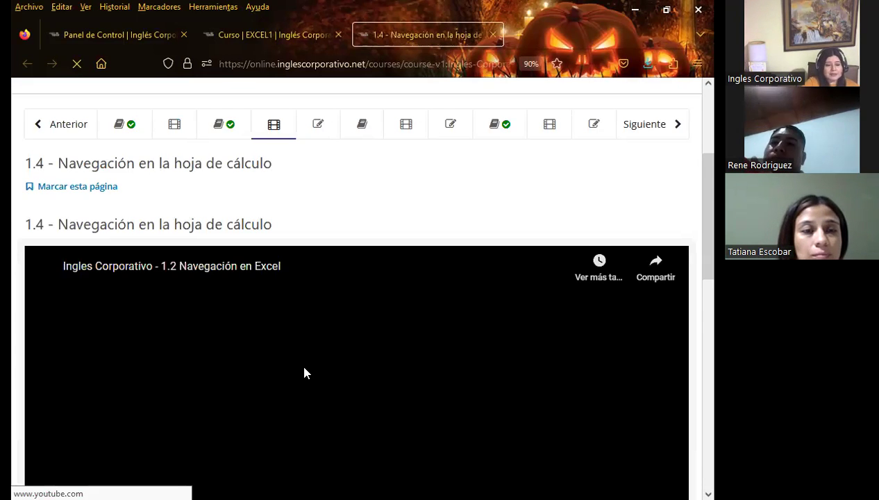
scroll(308, 356, down, 2)
scroll(181, 310, down, 5)
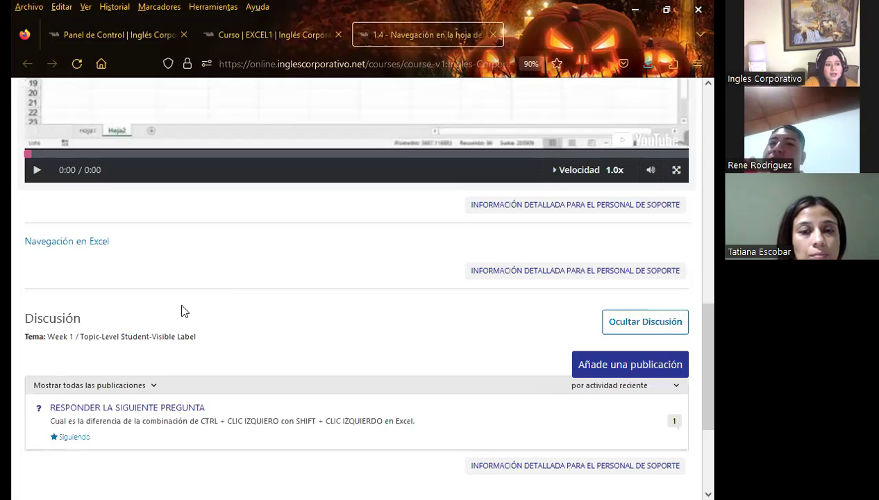
scroll(302, 264, down, 1)
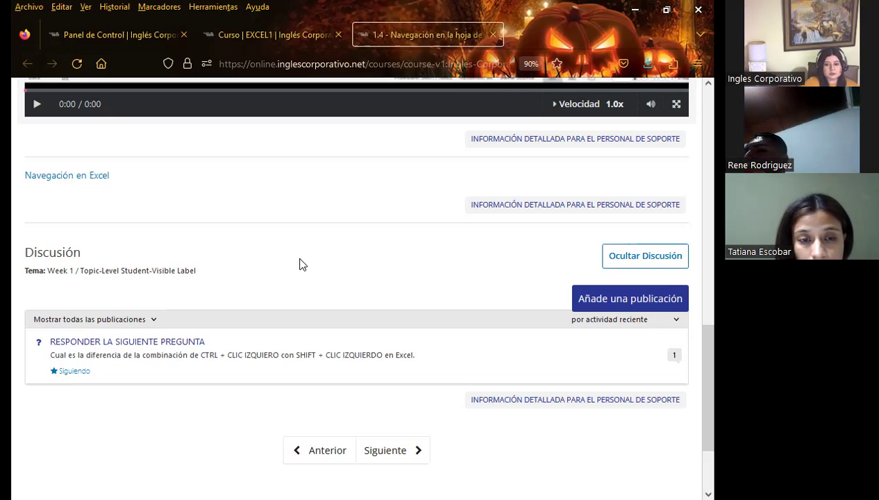
scroll(290, 362, up, 2)
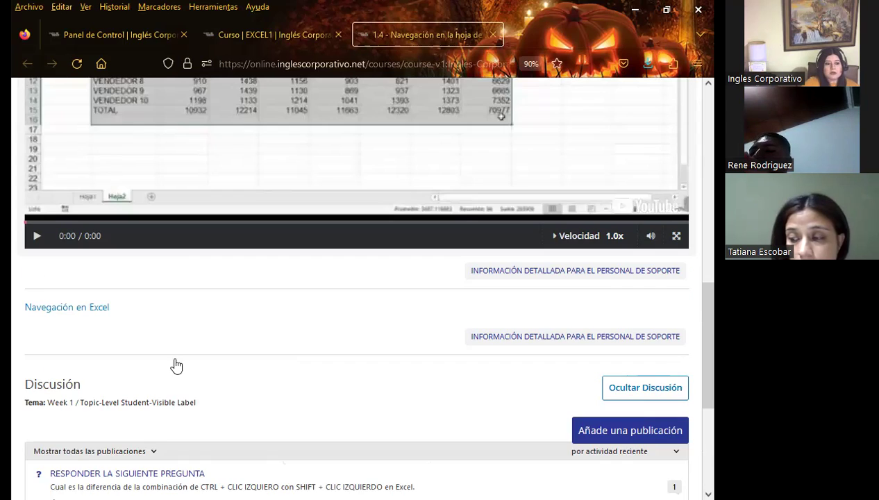
scroll(269, 377, down, 2)
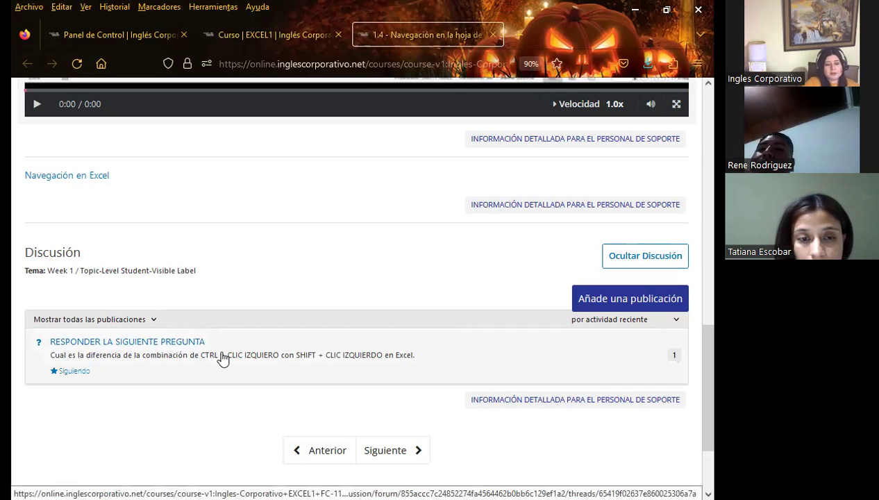
Step: Open the RESPONDER LA SIGUIENTE PREGUNTA discussion thread and click into its reply box
click(136, 372)
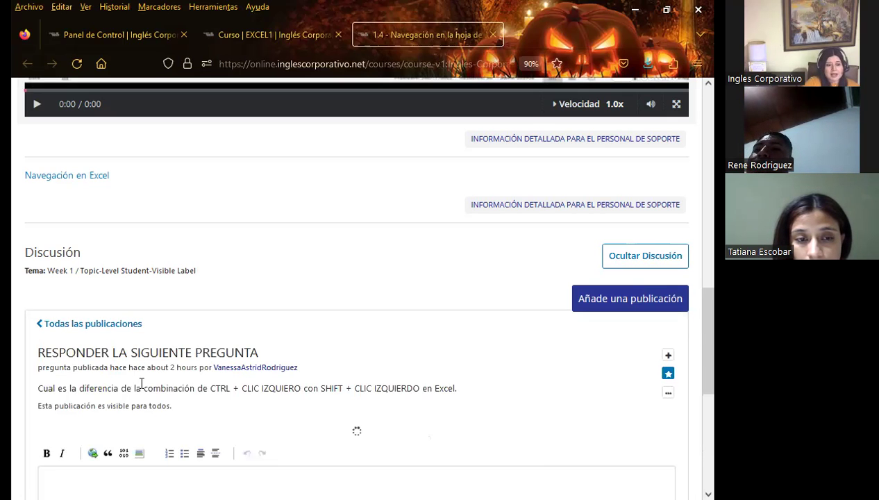
scroll(78, 312, down, 3)
click(111, 262)
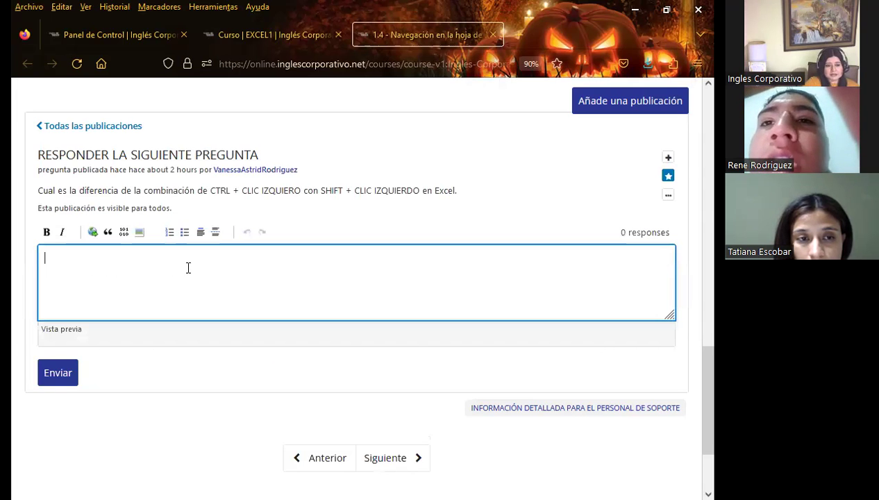
click(71, 376)
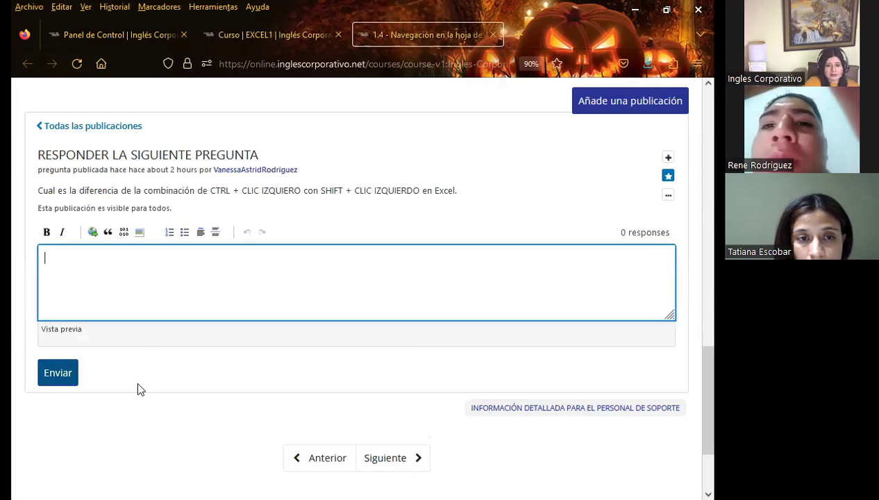
Step: Scroll back up to the top of the lesson 1.4 page
scroll(444, 385, up, 3)
scroll(587, 441, up, 3)
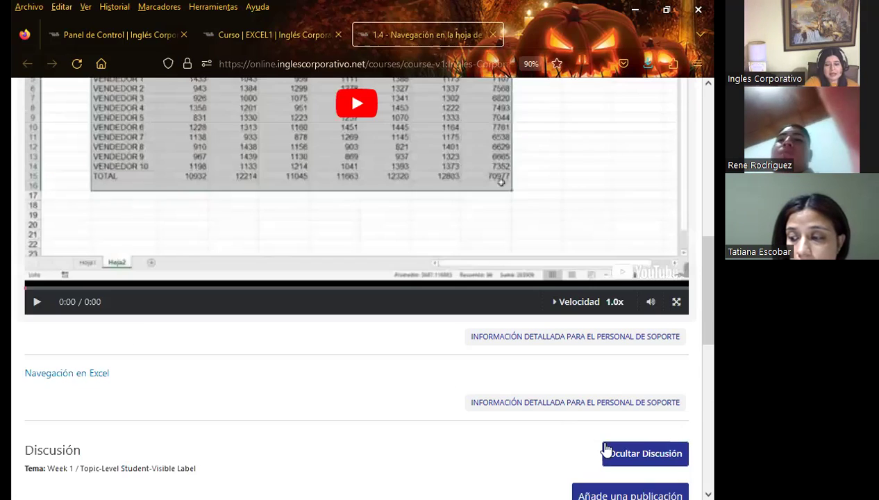
scroll(601, 392, down, 2)
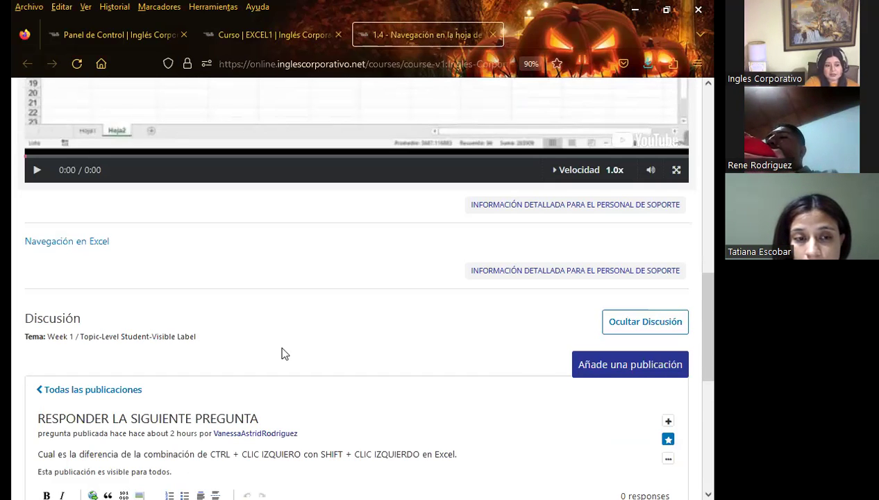
scroll(104, 191, down, 4)
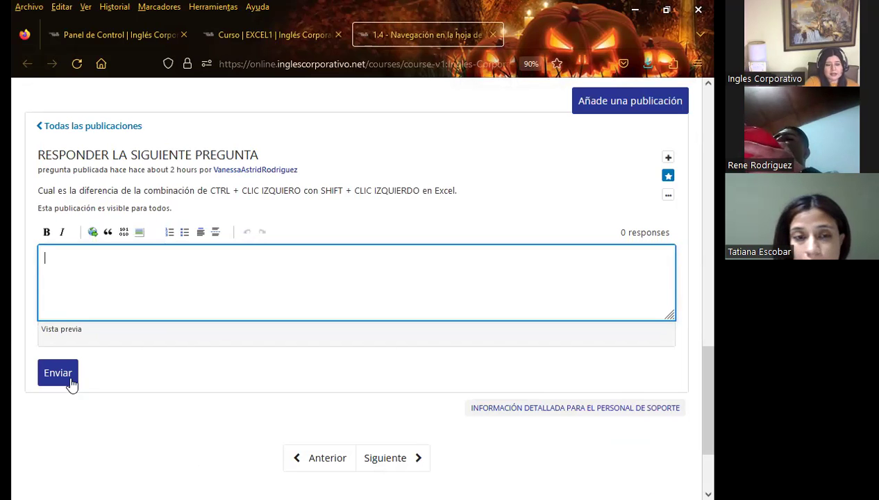
scroll(325, 381, up, 2)
scroll(330, 382, up, 5)
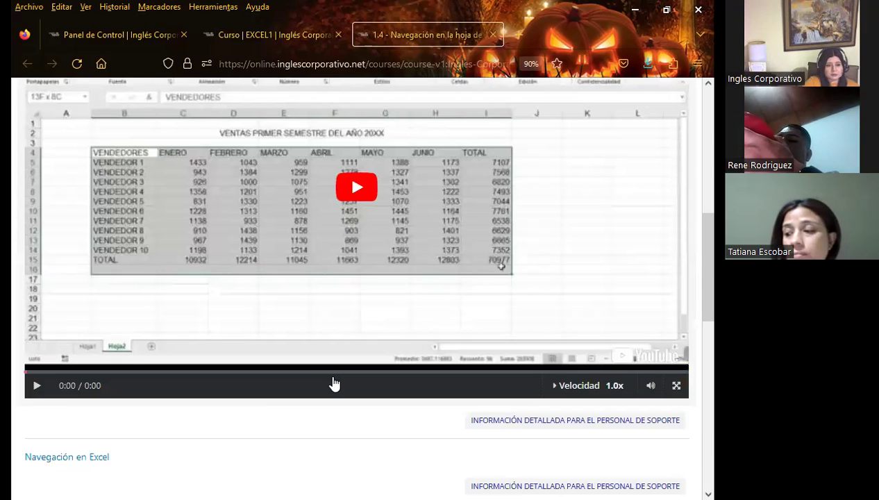
scroll(328, 383, up, 5)
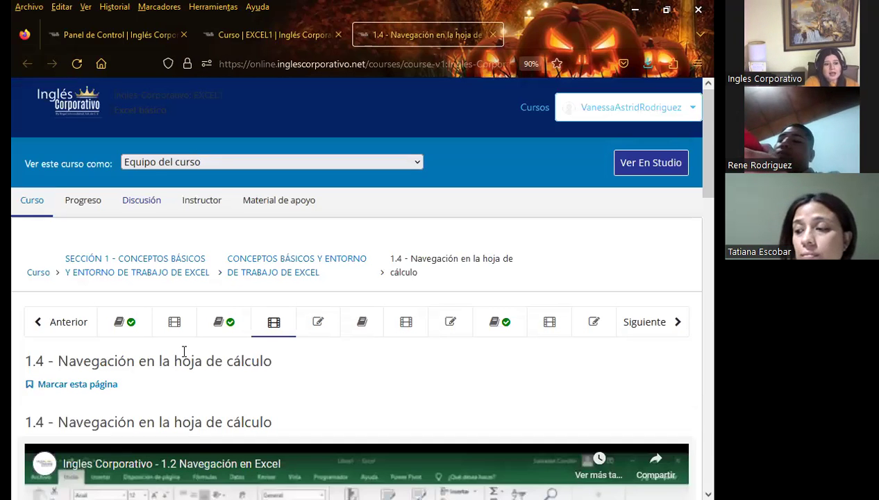
Step: Open unit 1.5 Laboratorio and scroll through the Laboratorio 1.1 quiz questions on cells and ranges
click(322, 329)
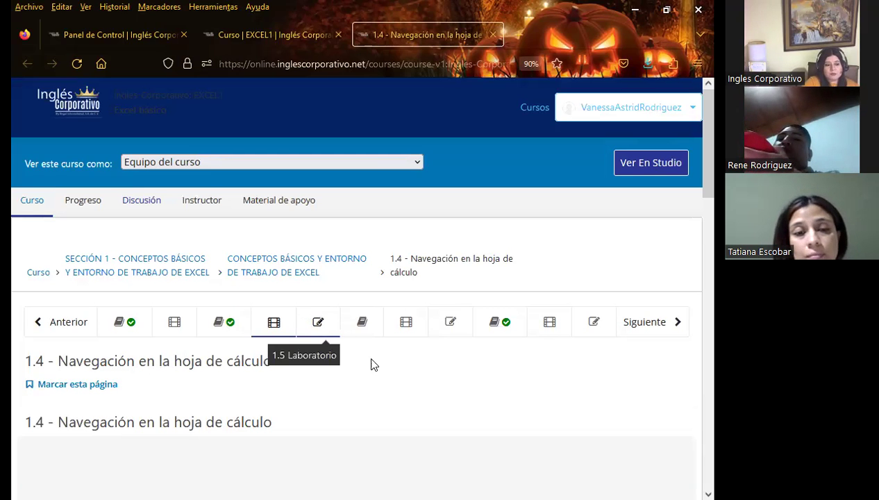
scroll(410, 370, down, 5)
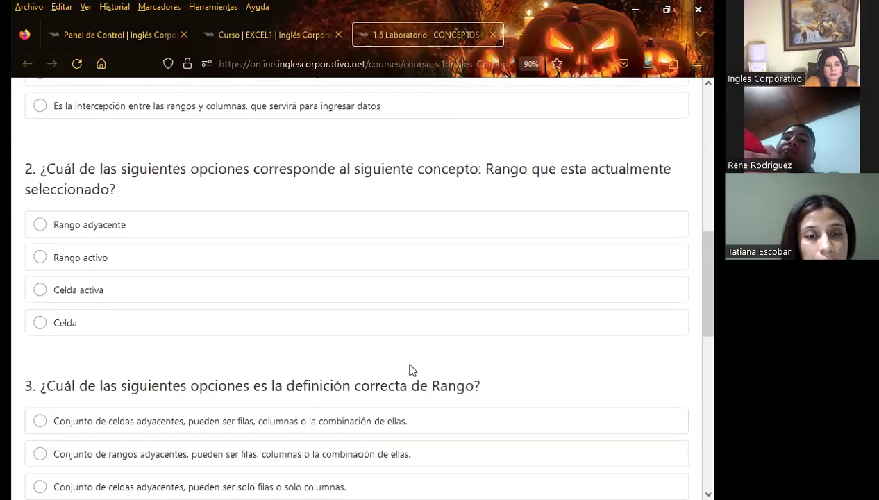
scroll(410, 369, down, 10)
scroll(410, 369, up, 10)
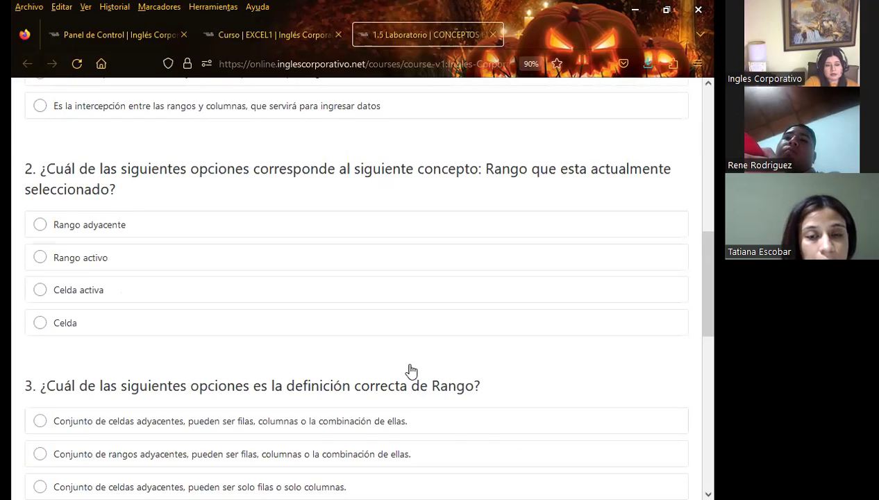
scroll(414, 356, up, 6)
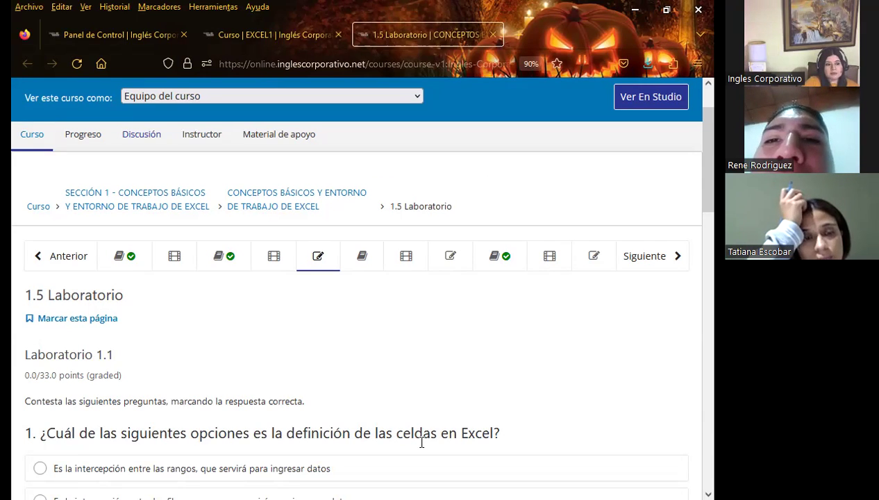
Step: Return to the PowerPoint slideshow and advance to slide 3, the session's general objective
key(alt+Tab)
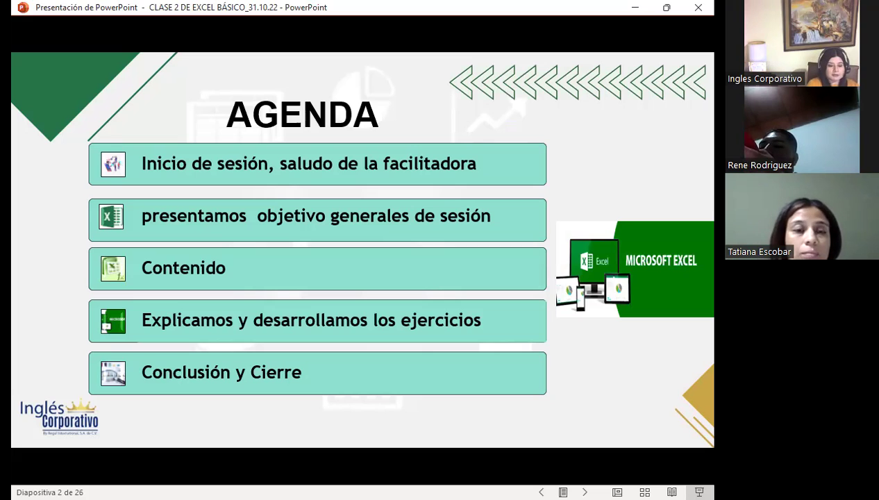
key(Right)
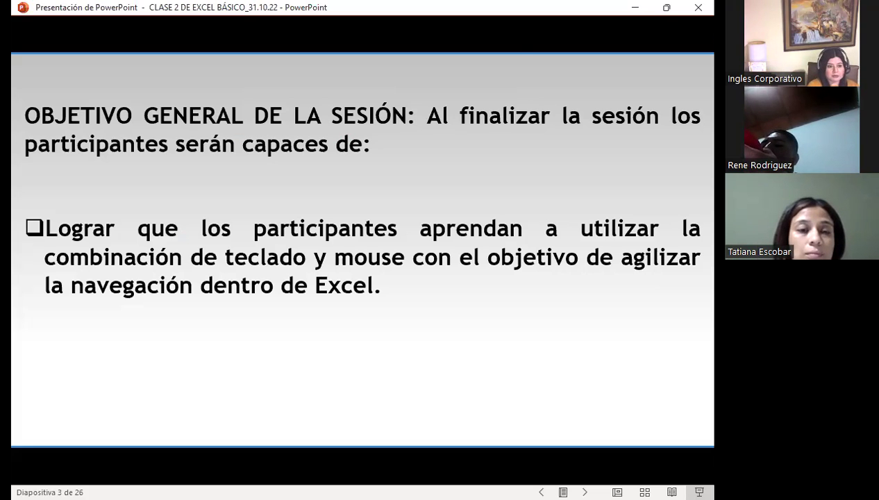
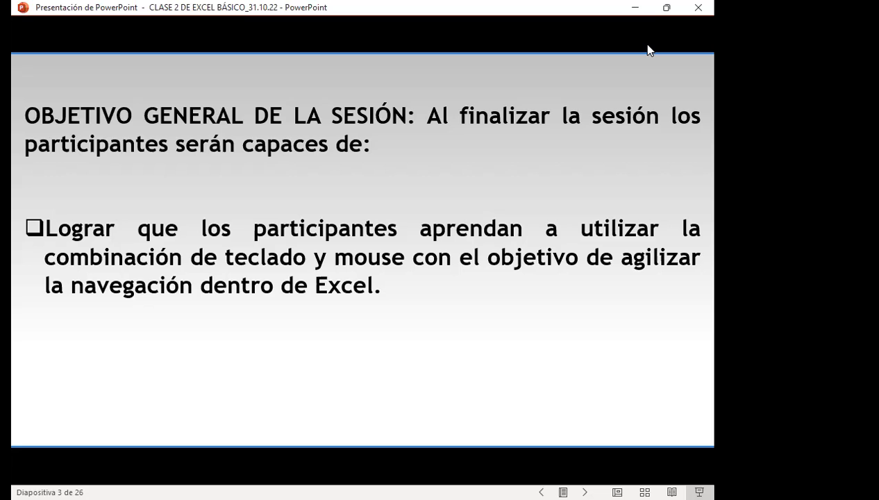
Step: Advance the slideshow to slide 4, 'Pantalla inicial de Excel'
key(Right)
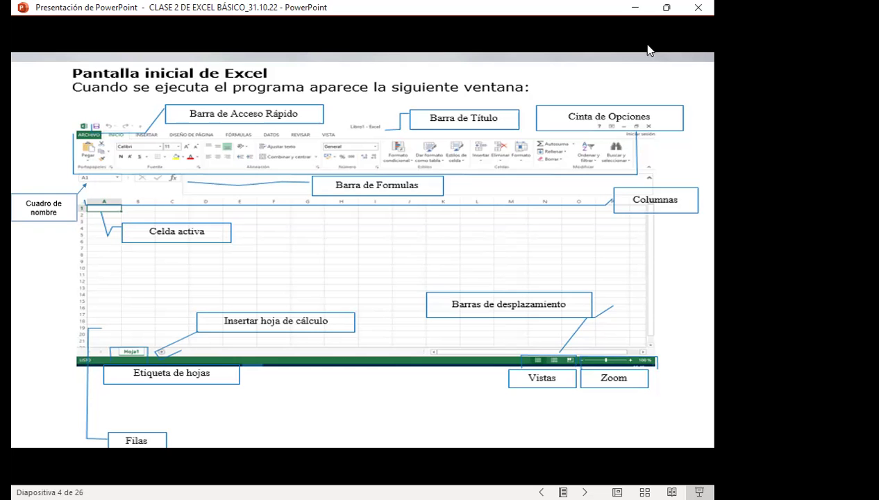
Step: Advance the presentation one more slide toward the labelled Excel window layout diagram
key(Right)
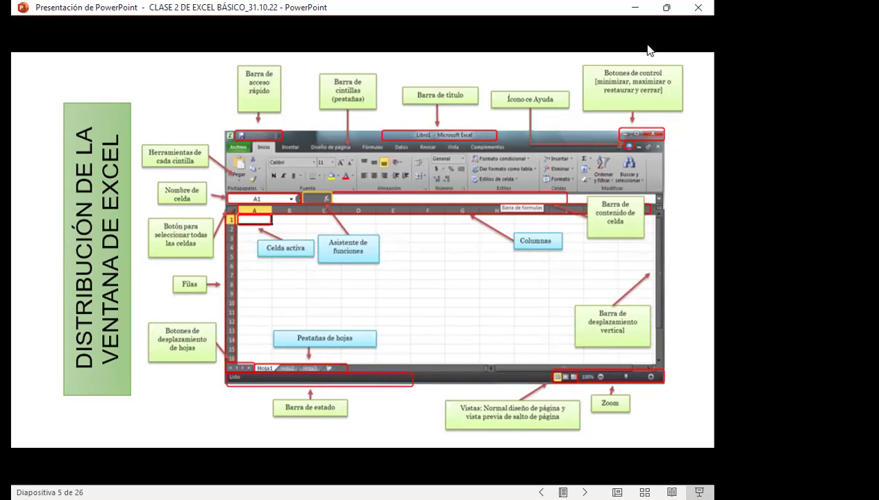
Step: Advance to slide 6, 'Ejercicio a trabajar en la barra de acceso rápido'
key(Right)
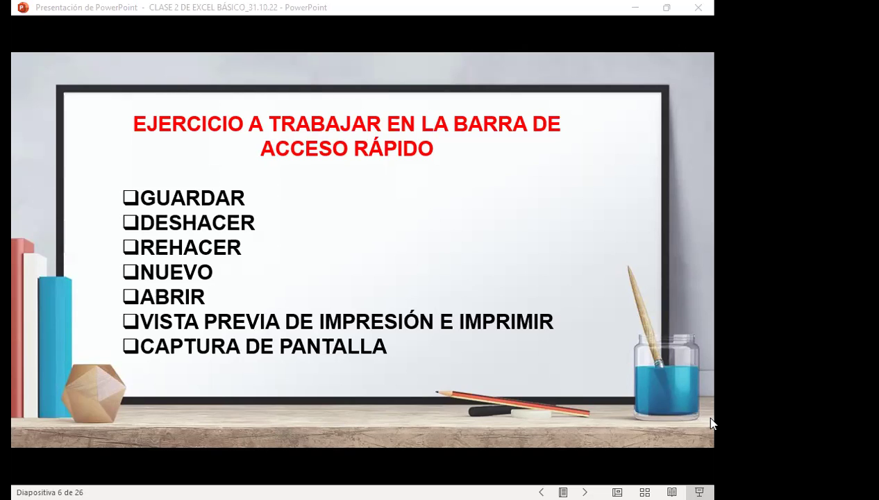
Step: Switch to the Excel workbook 'LIBRO DE EXCEL SESION 2 -9 10' and glance at the quick access toolbar list
key(alt+Tab)
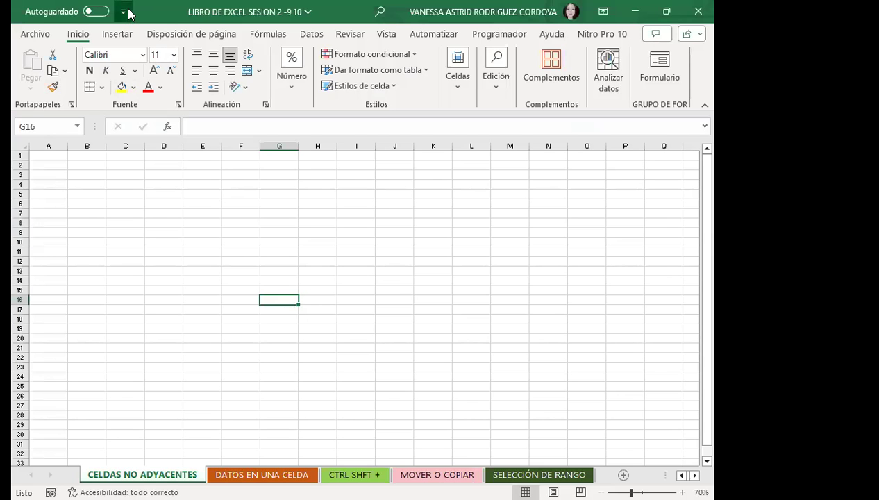
click(125, 11)
click(128, 12)
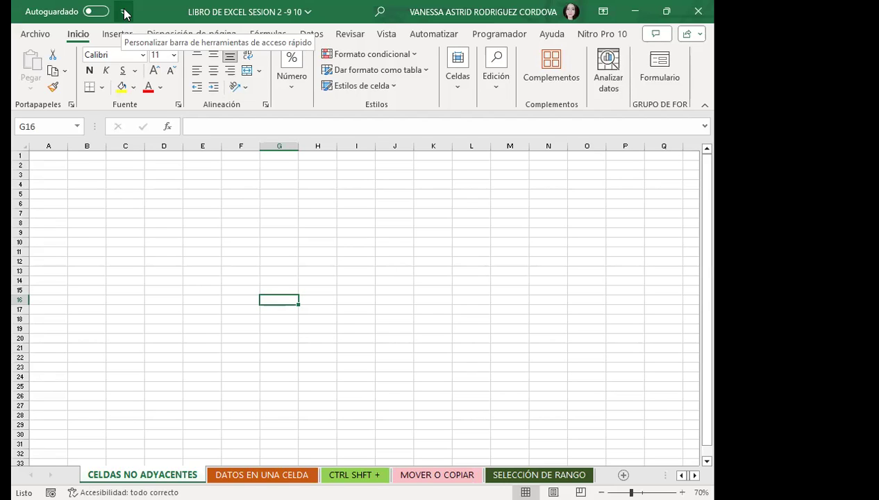
Step: Tick Guardar, Deshacer, Rehacer, Nuevo, Abrir and Vista previa de impresión e Imprimir on the quick access toolbar
click(124, 12)
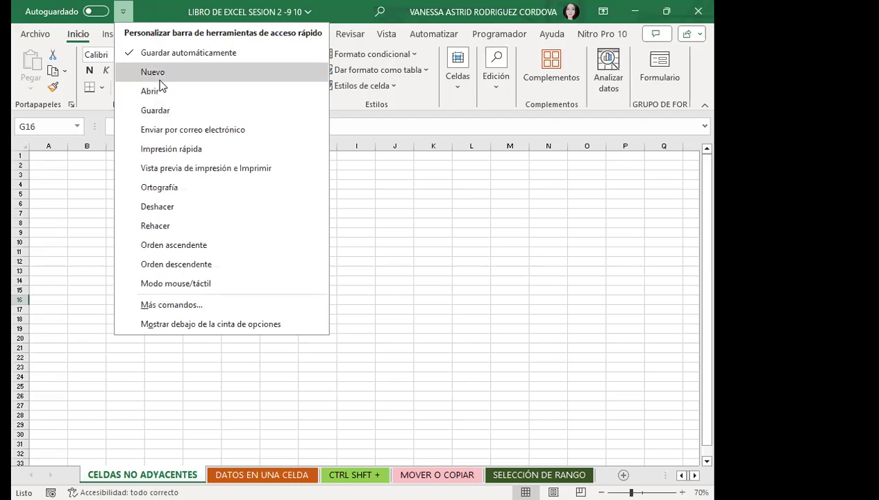
click(154, 110)
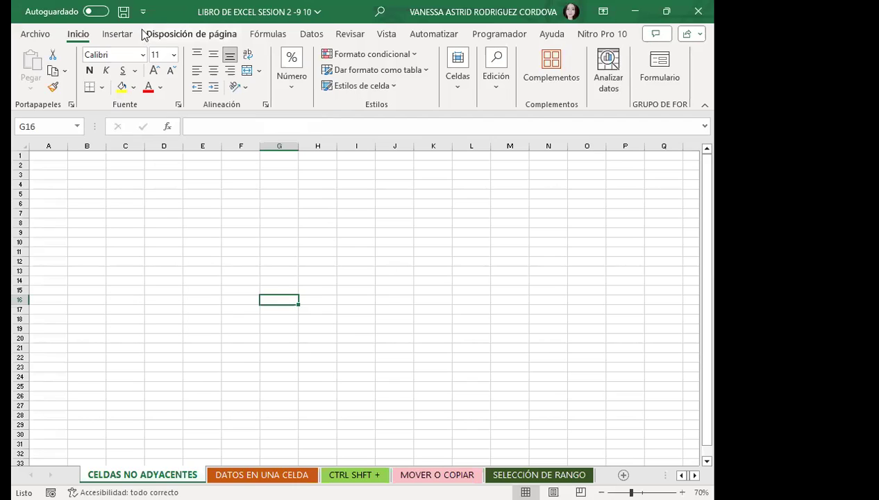
click(144, 12)
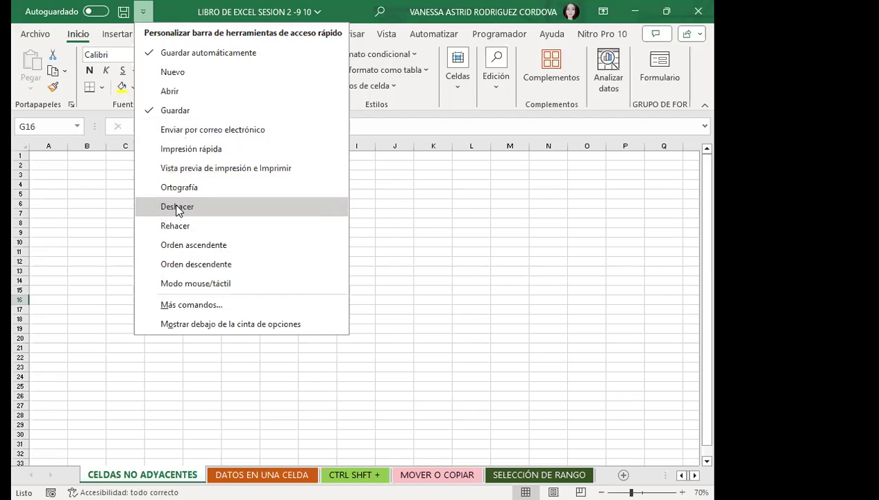
click(177, 207)
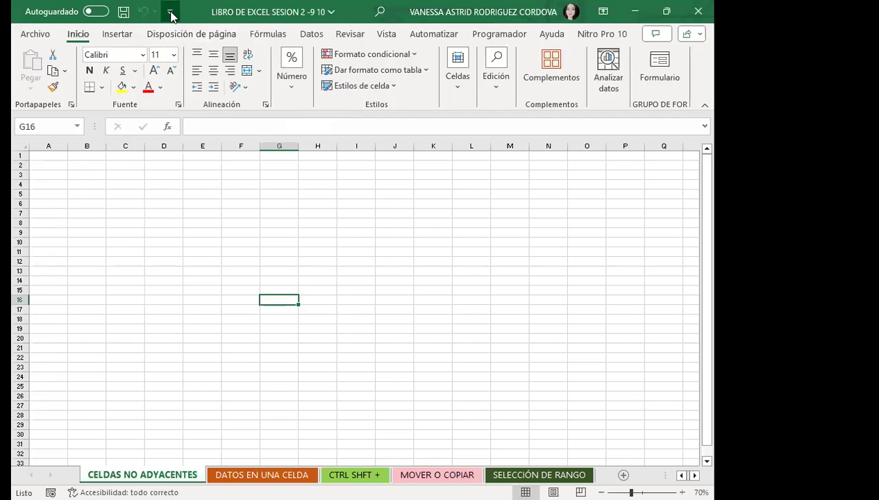
click(170, 12)
click(196, 225)
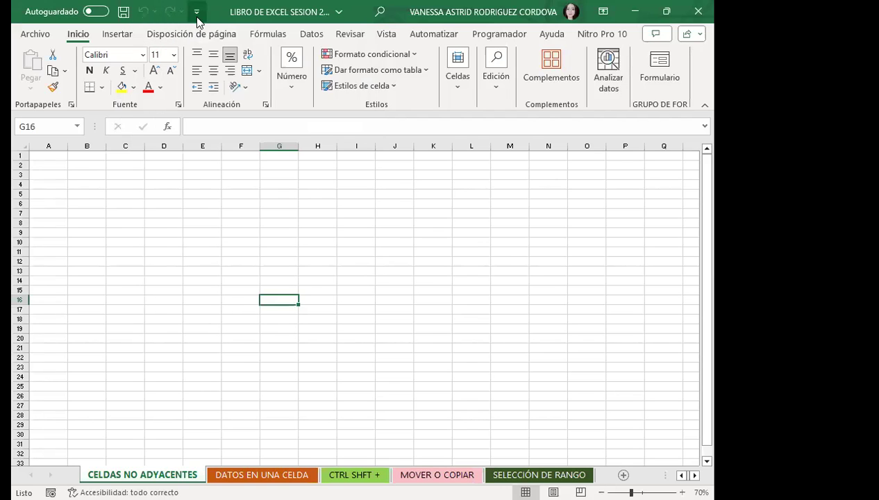
click(197, 12)
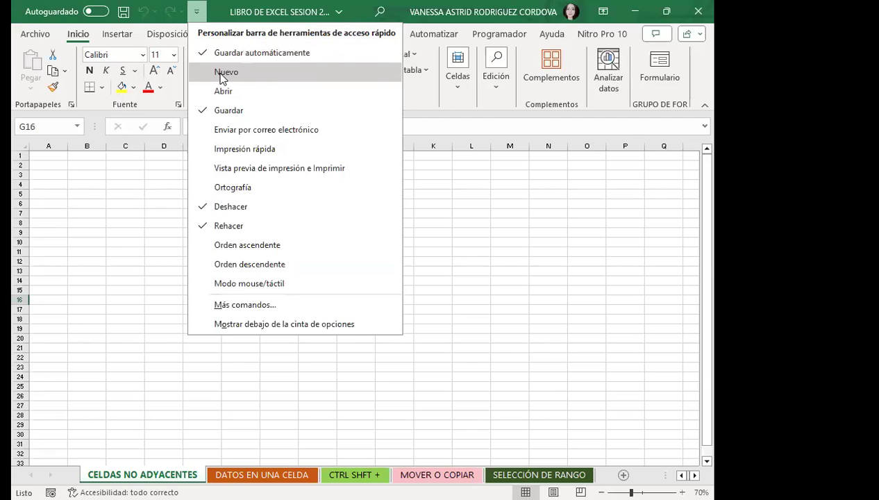
click(222, 73)
click(217, 12)
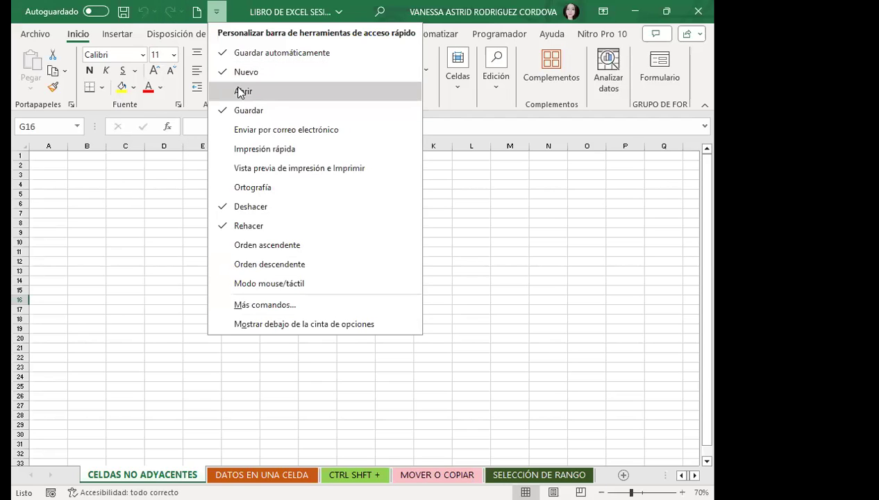
click(239, 92)
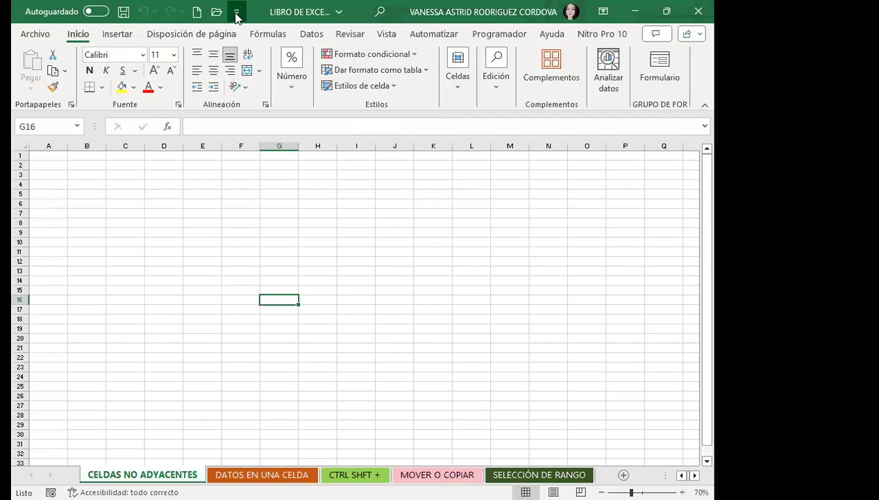
click(237, 13)
click(261, 168)
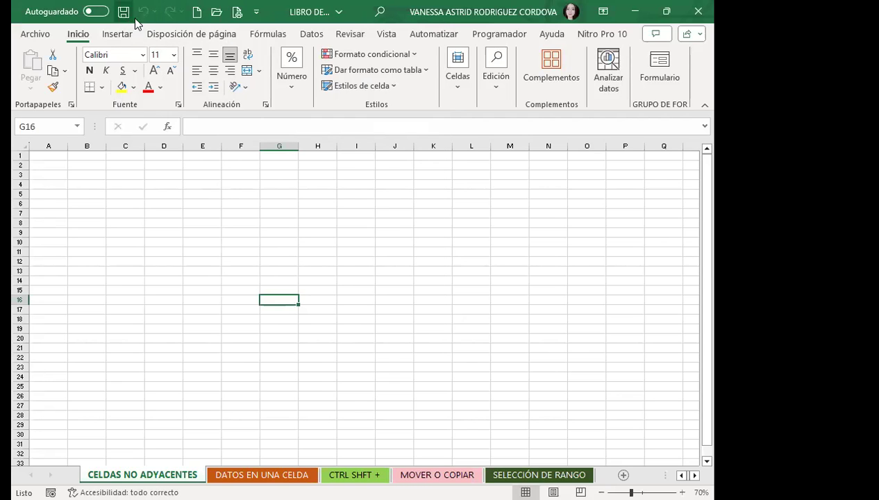
Step: Open the quick access toolbar page of Excel Options via Más comandos..
click(257, 12)
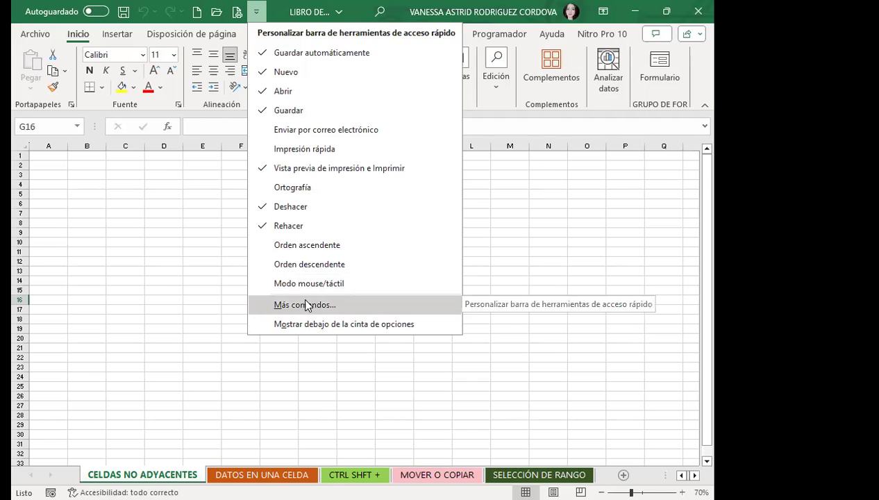
click(294, 307)
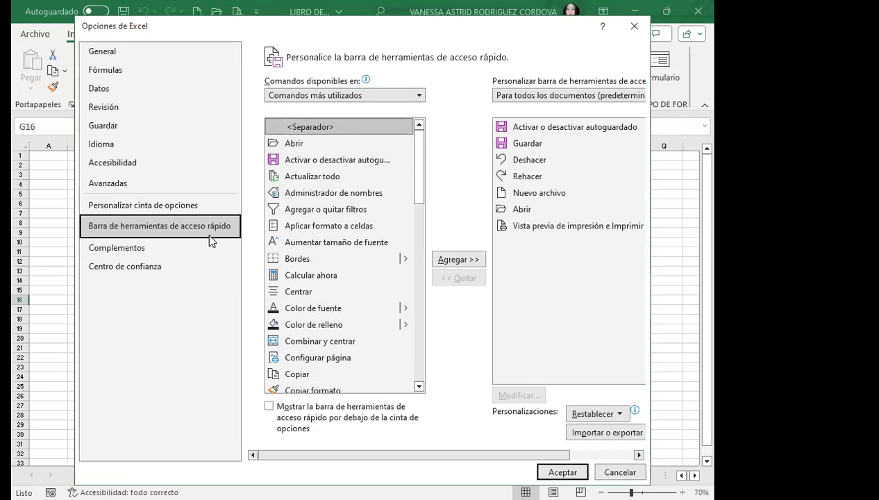
Step: Open the 'Comandos disponibles en' category list to look for Todos los comandos
click(394, 127)
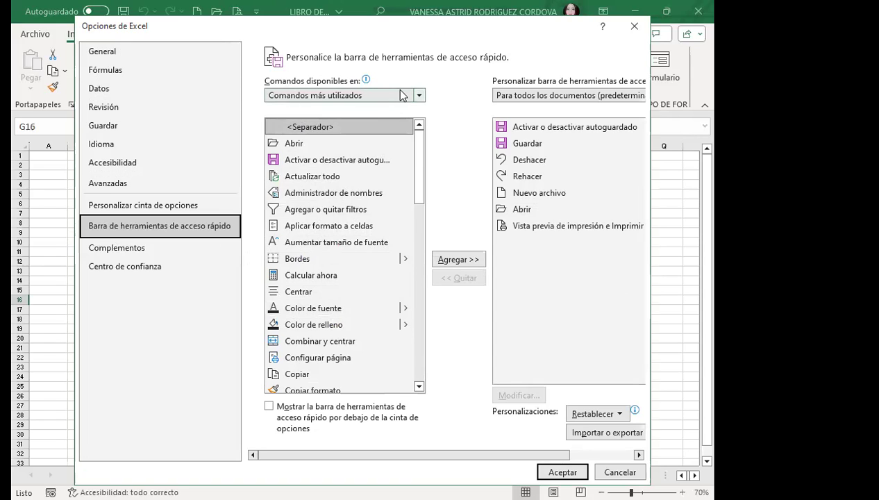
click(418, 96)
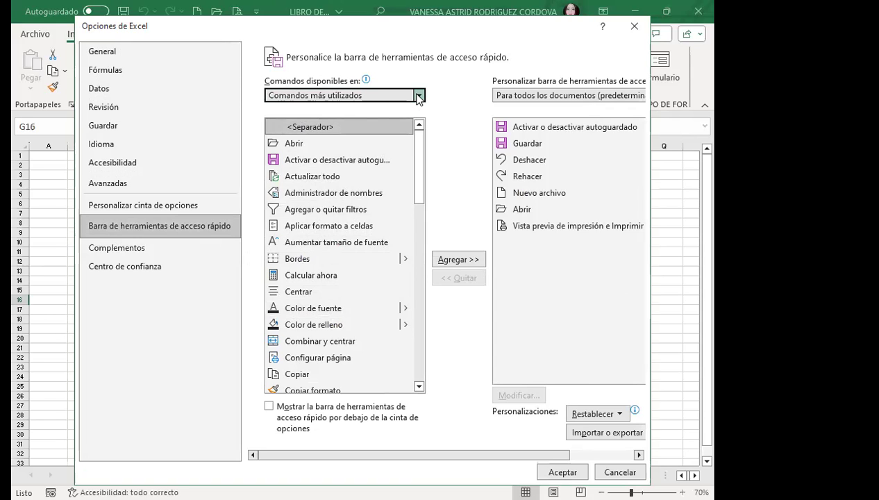
click(419, 97)
key(Escape)
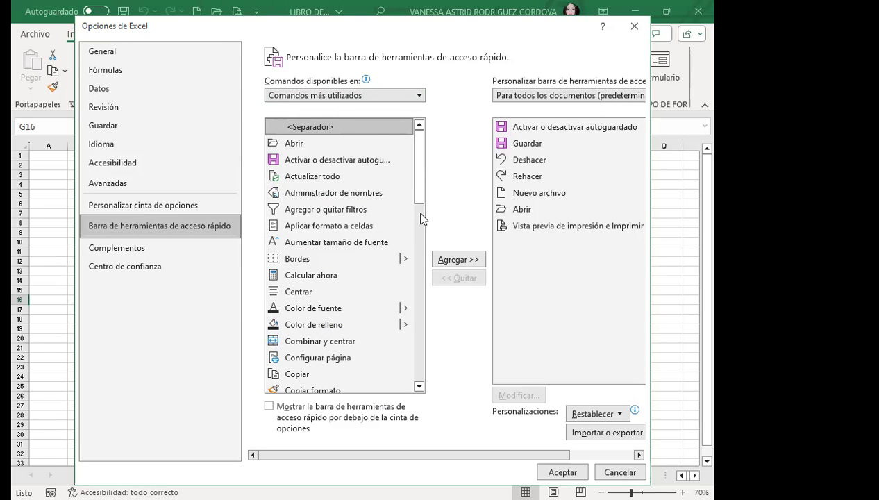
Step: Switch the command list to 'Todos los comandos' and scroll down to the Captura command
click(419, 95)
click(403, 129)
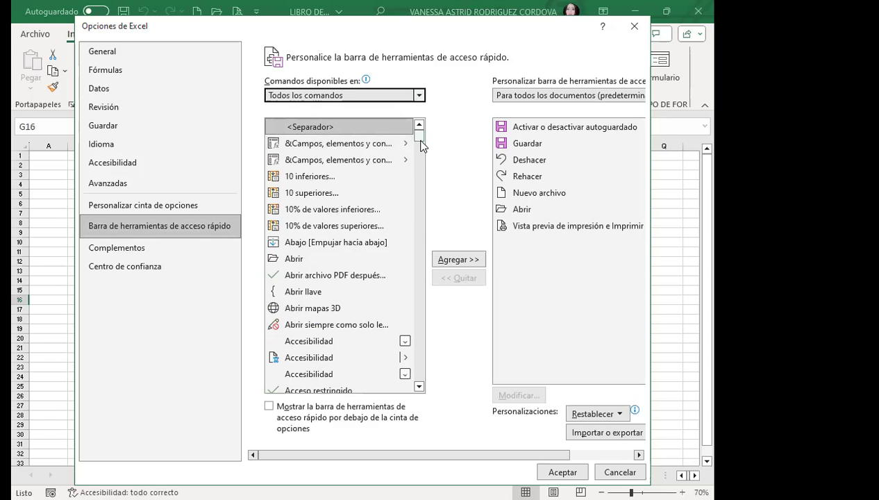
mouse_move(419, 136)
mouse_down()
mouse_move(422, 232)
mouse_move(420, 143)
mouse_up()
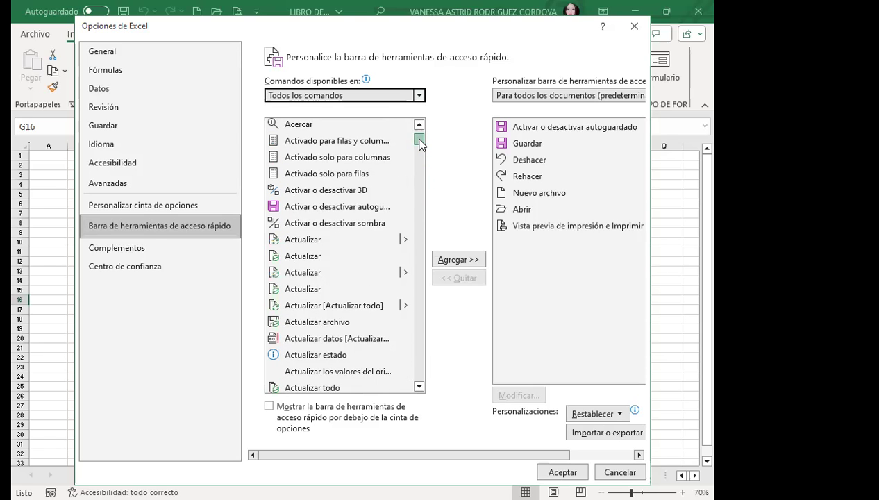
scroll(361, 208, down, 3)
scroll(320, 282, down, 4)
scroll(322, 283, down, 16)
scroll(321, 283, down, 2)
scroll(322, 283, down, 6)
scroll(321, 283, down, 5)
scroll(322, 284, down, 4)
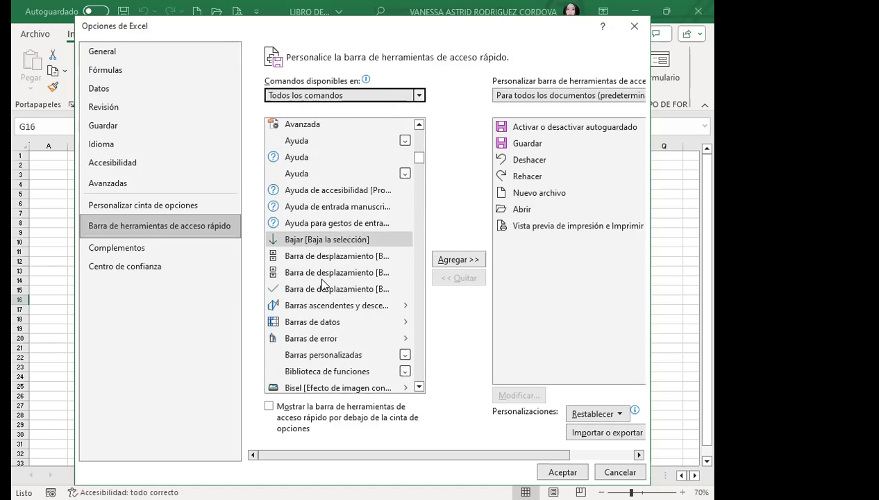
scroll(321, 280, down, 5)
scroll(322, 280, down, 5)
scroll(321, 281, down, 5)
scroll(320, 321, down, 3)
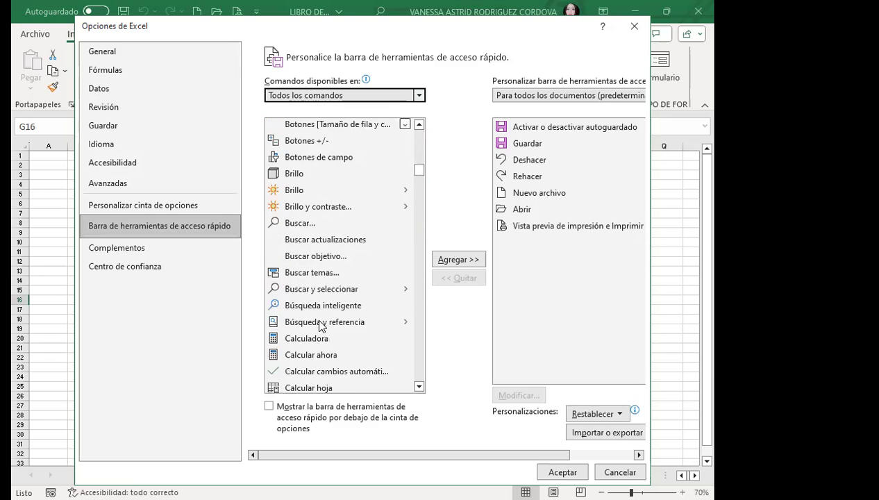
scroll(320, 323, down, 8)
scroll(320, 324, down, 1)
scroll(319, 324, down, 2)
scroll(320, 324, down, 2)
scroll(320, 324, down, 1)
scroll(319, 325, down, 1)
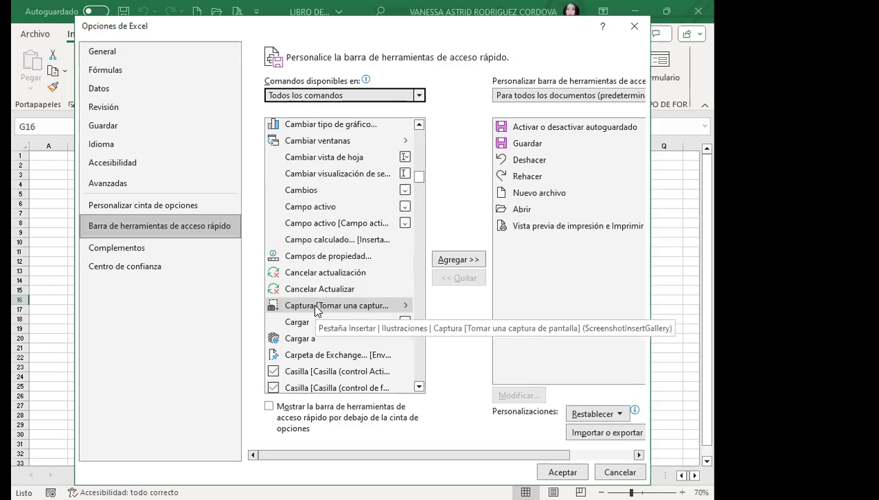
Step: Add Captura [Tomar una captura de pantalla] to the quick access toolbar and confirm with Aceptar
click(315, 307)
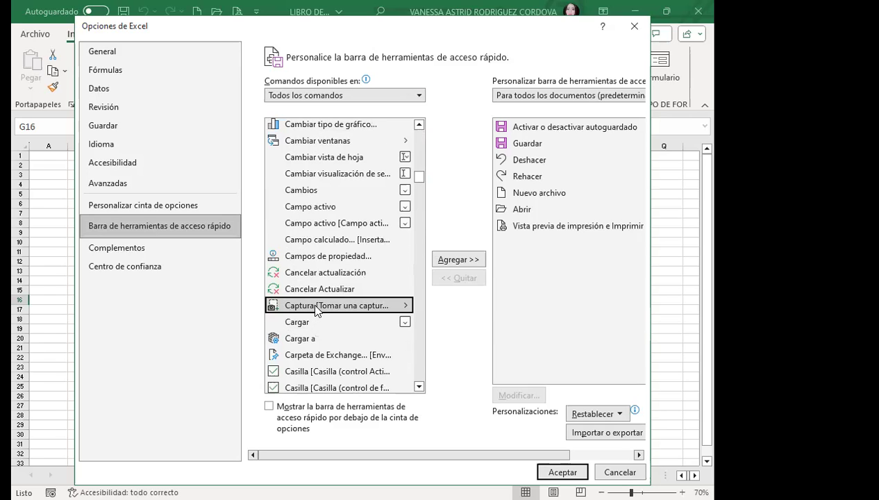
click(454, 260)
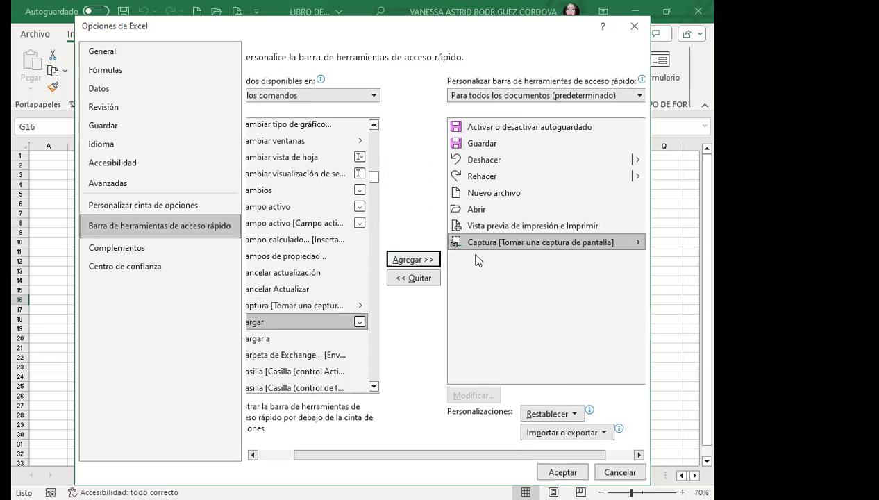
click(561, 472)
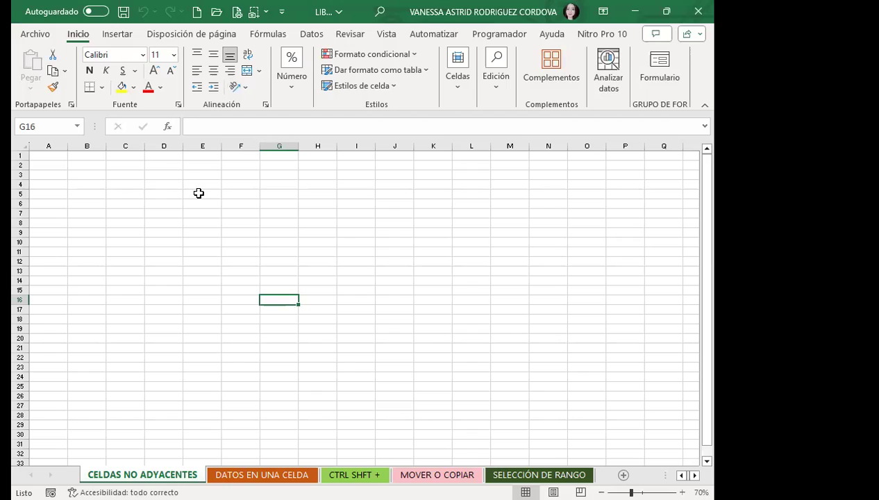
Step: Dismiss a quick access toolbar context menu, then bring up the new Captura button's menu
right_click(256, 9)
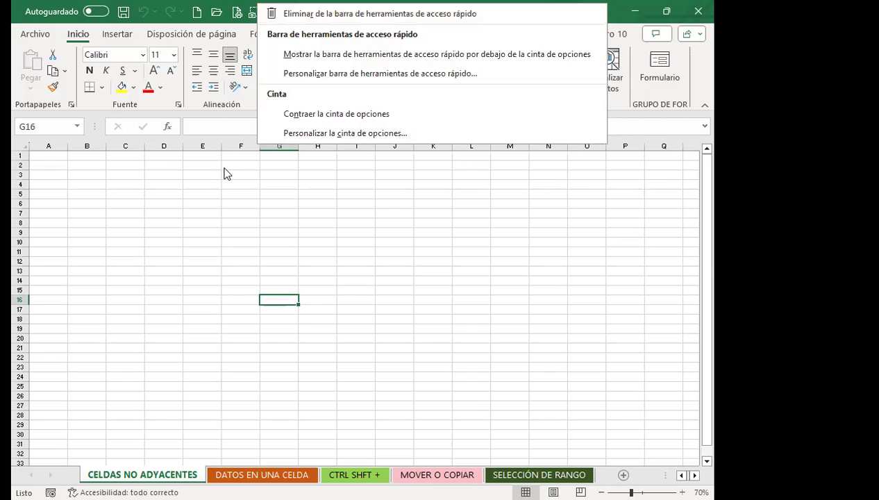
key(Escape)
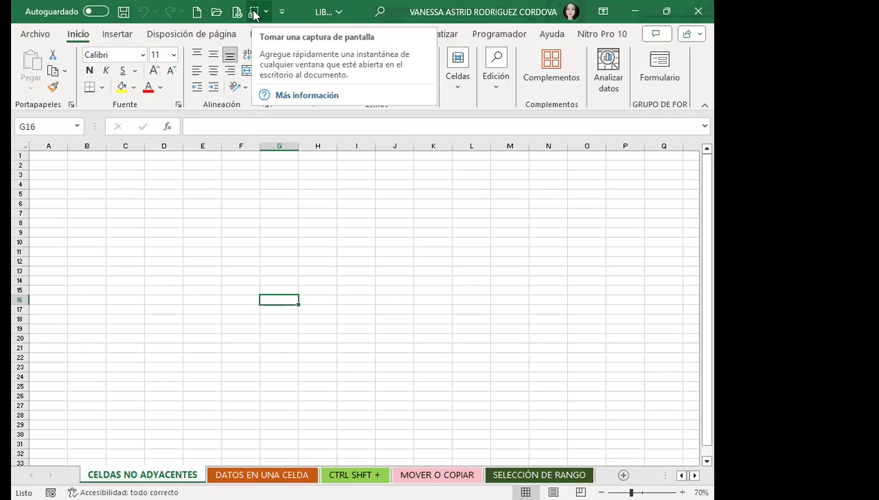
right_click(254, 15)
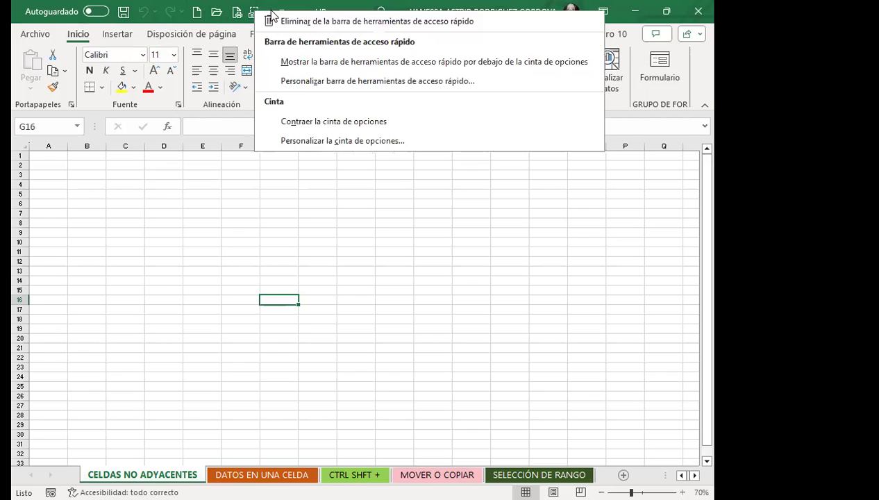
Step: Choose Eliminar de la barra de herramientas de acceso rápido to remove the Captura button
click(307, 22)
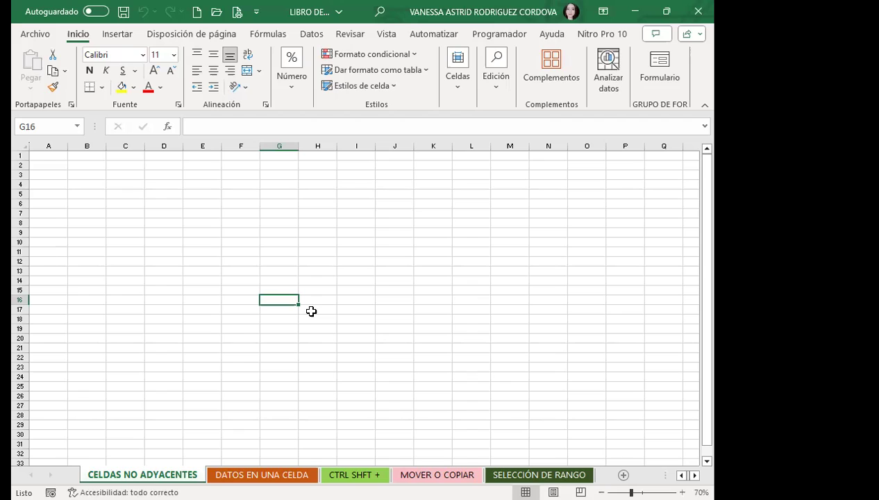
Step: Add the Captura screenshot command from Insertar > Ilustraciones to the quick access toolbar
click(118, 35)
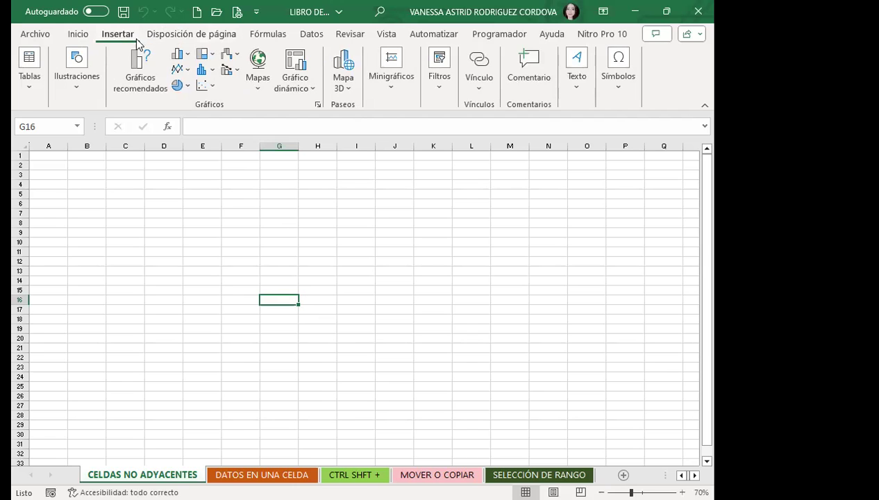
click(211, 33)
click(259, 34)
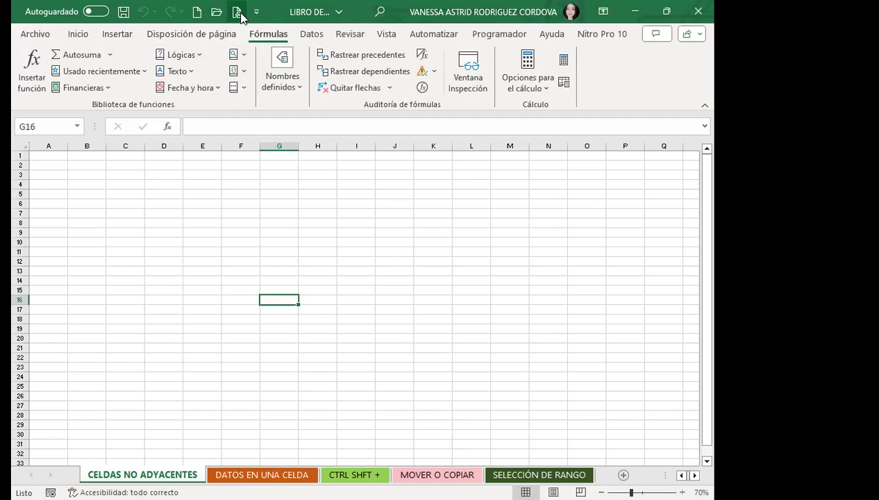
click(118, 34)
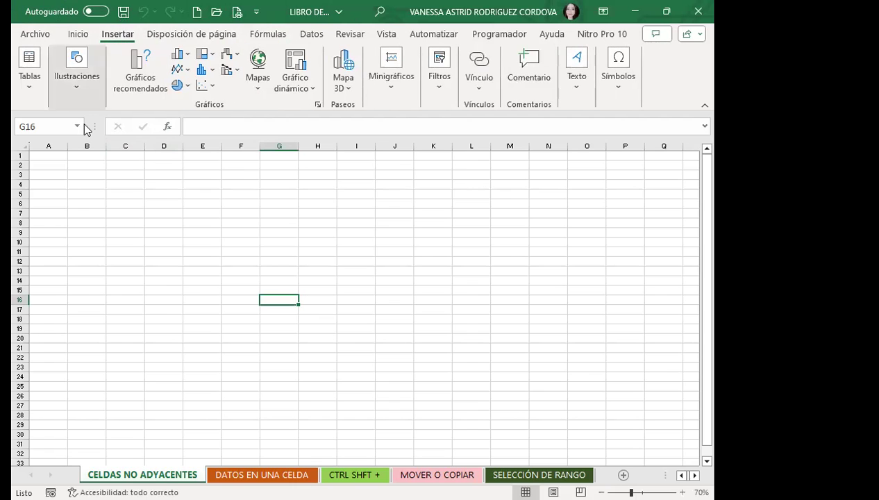
click(77, 82)
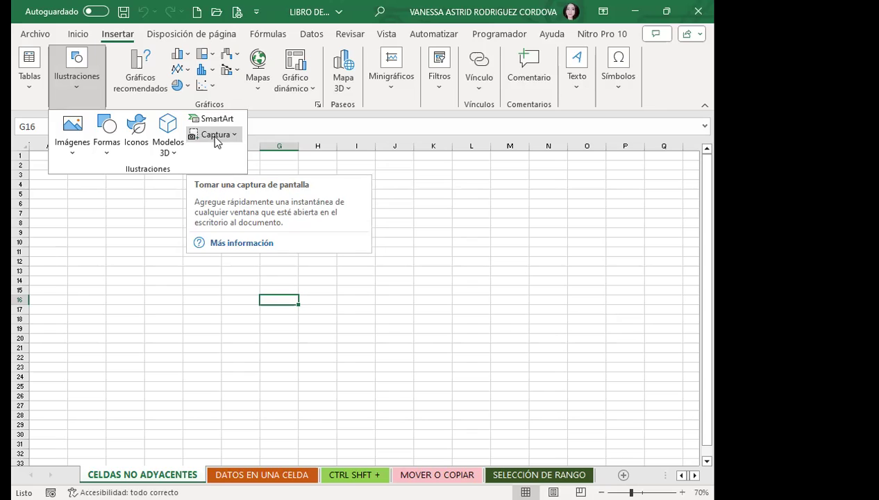
right_click(209, 137)
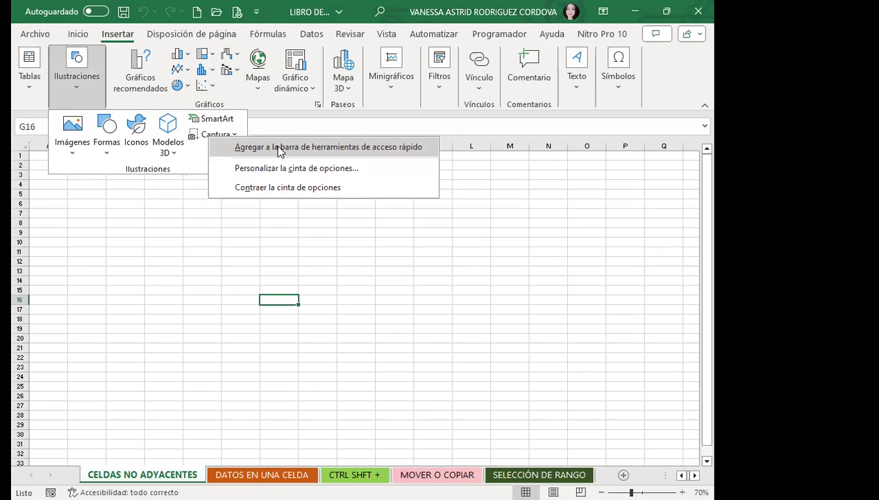
click(277, 148)
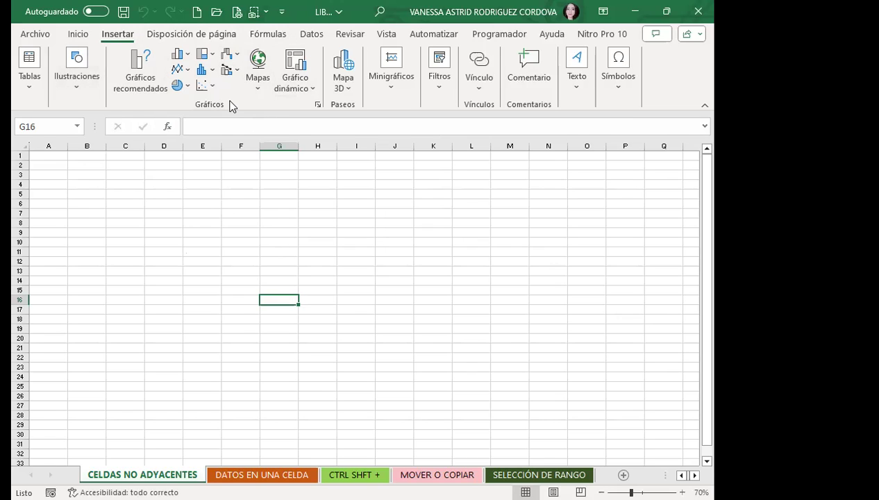
Step: Add Insertar gráfico de columnas o de barras to the quick access toolbar and check the overflow
right_click(178, 57)
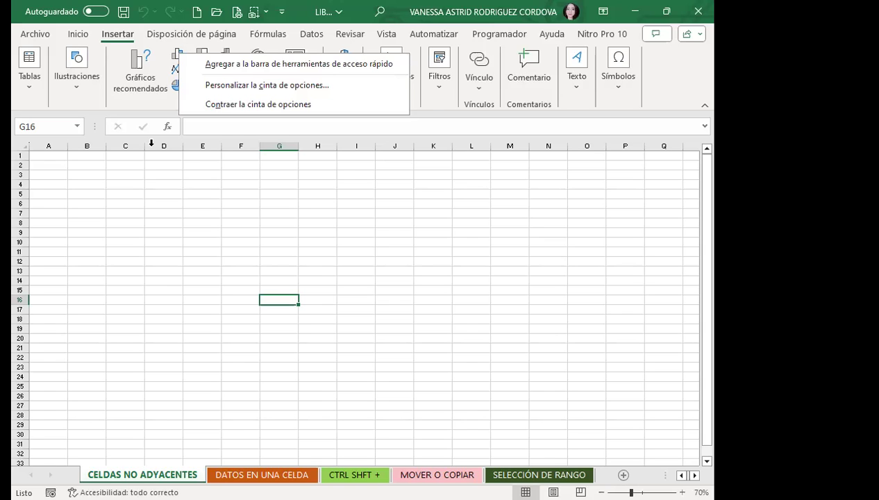
click(164, 203)
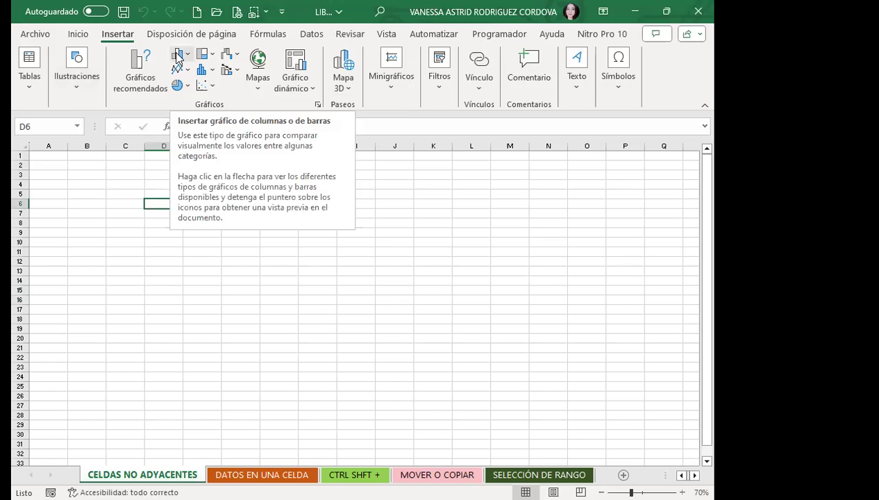
right_click(178, 58)
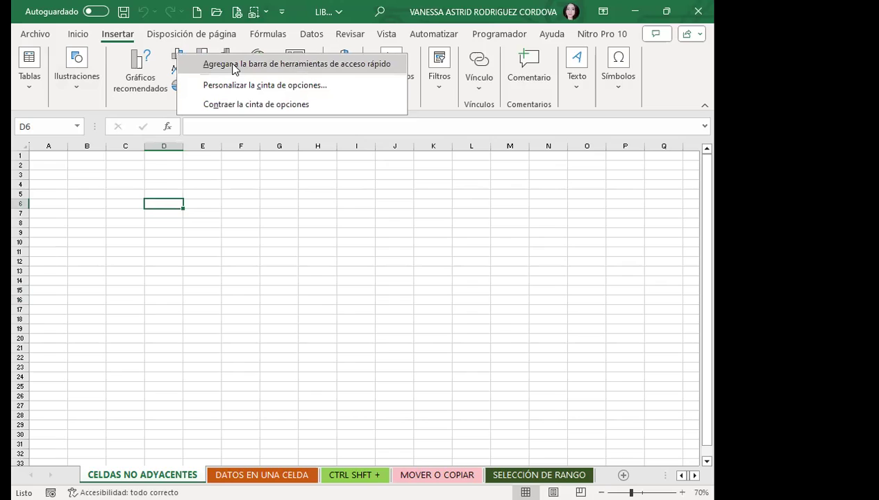
click(235, 66)
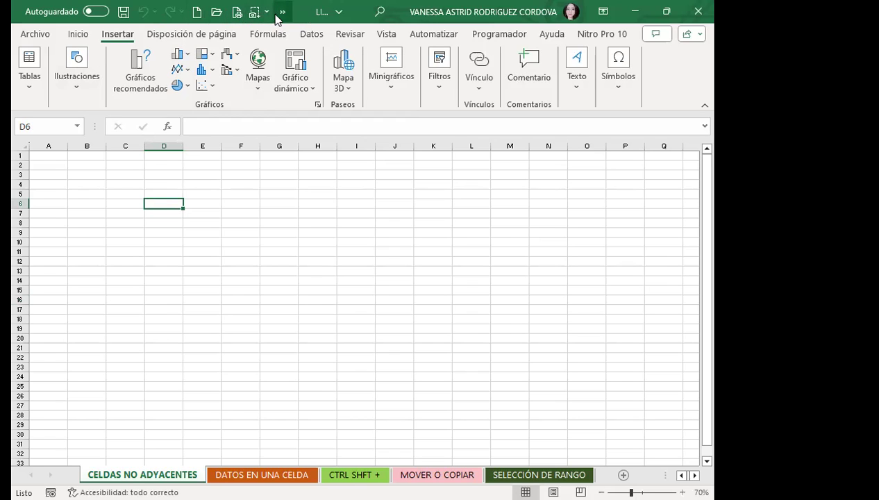
click(282, 13)
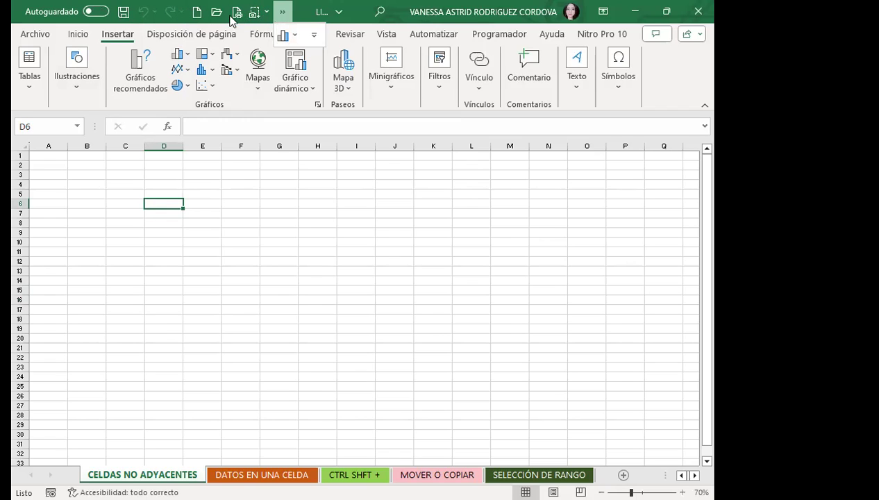
Step: Add the Formas command from Ilustraciones to the quick access toolbar and confirm it in the overflow
click(283, 13)
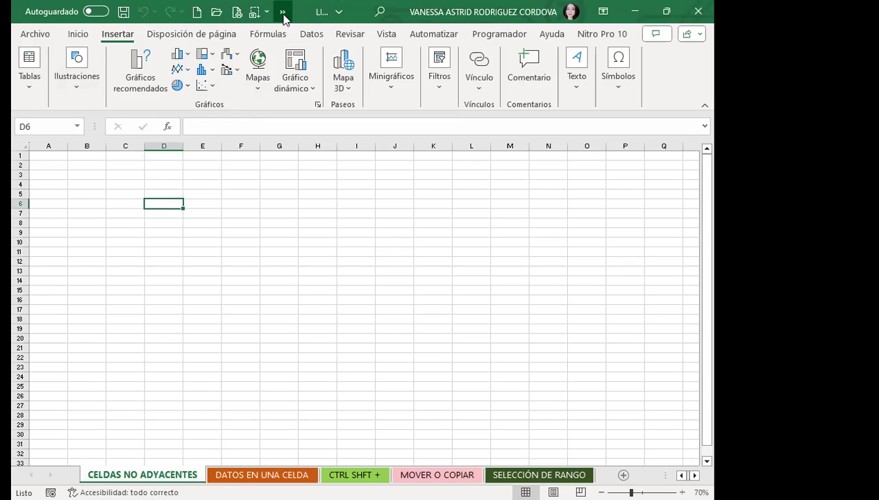
click(284, 13)
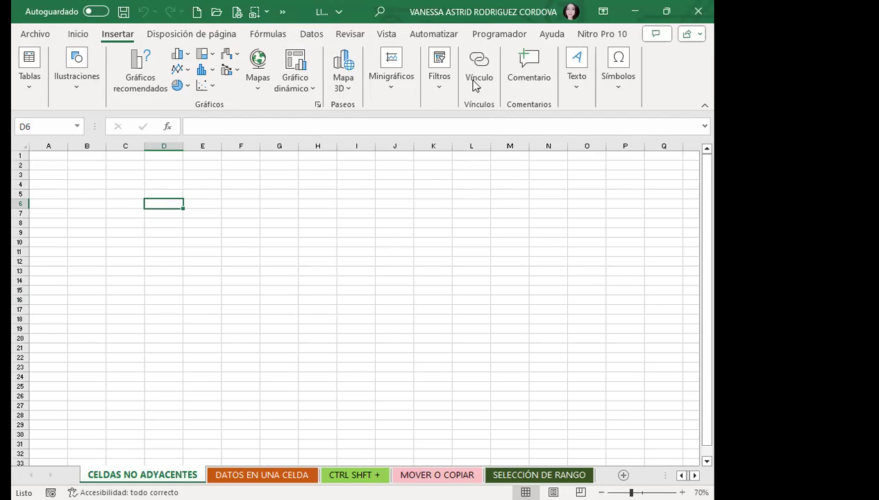
click(67, 101)
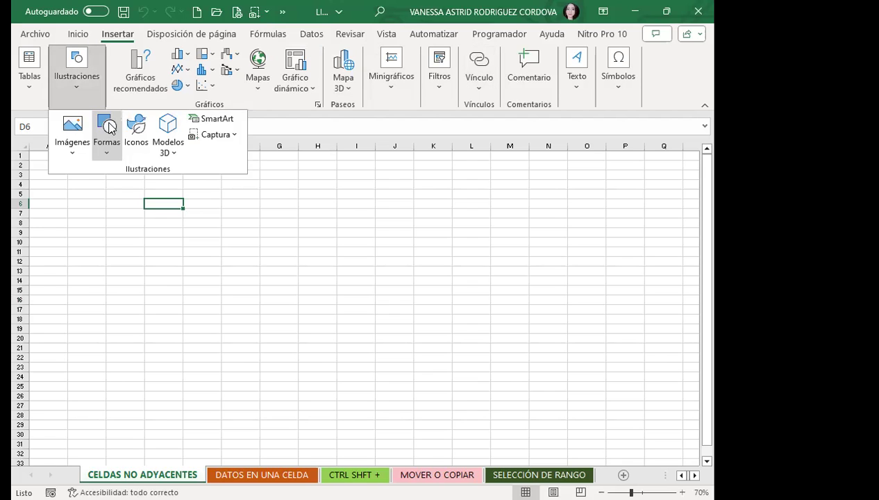
right_click(109, 123)
click(170, 133)
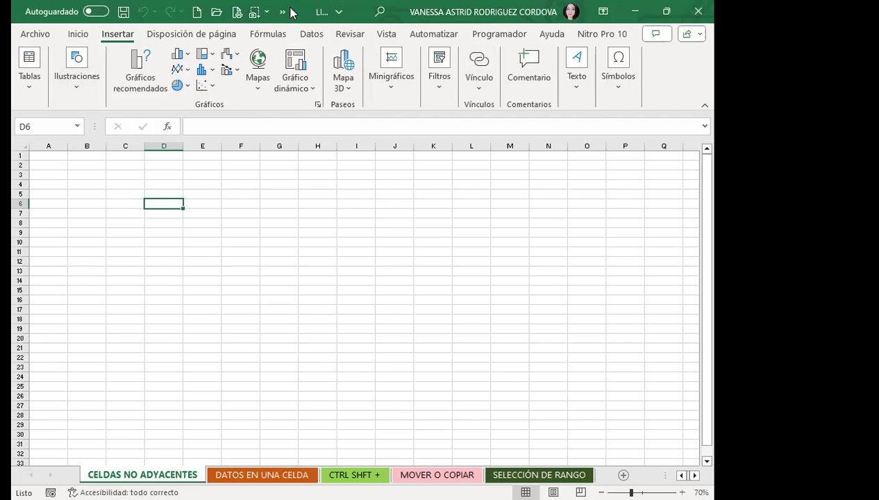
click(284, 12)
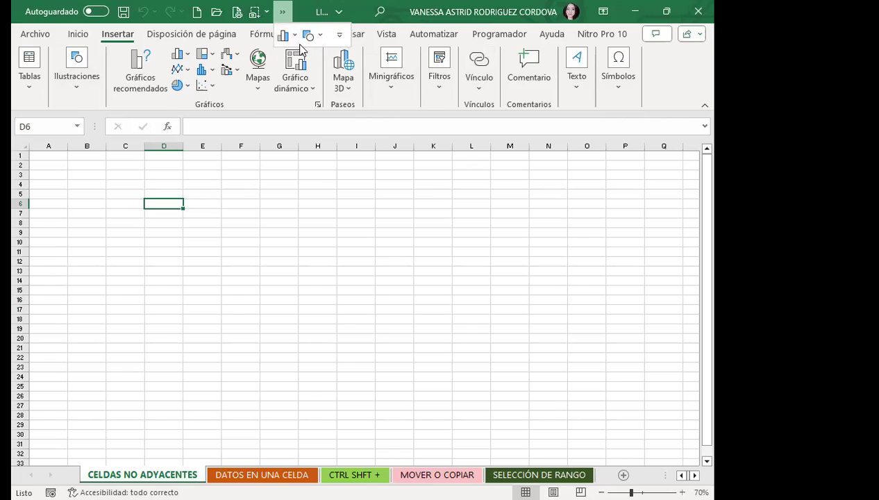
click(272, 201)
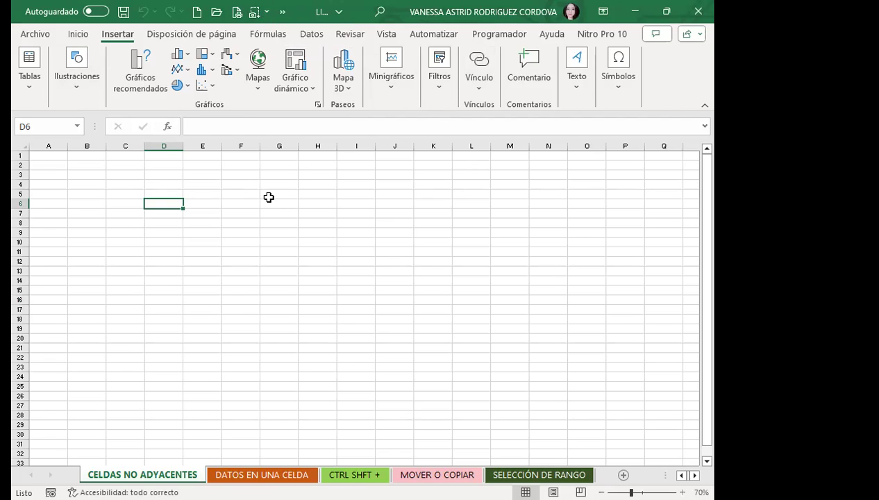
click(284, 13)
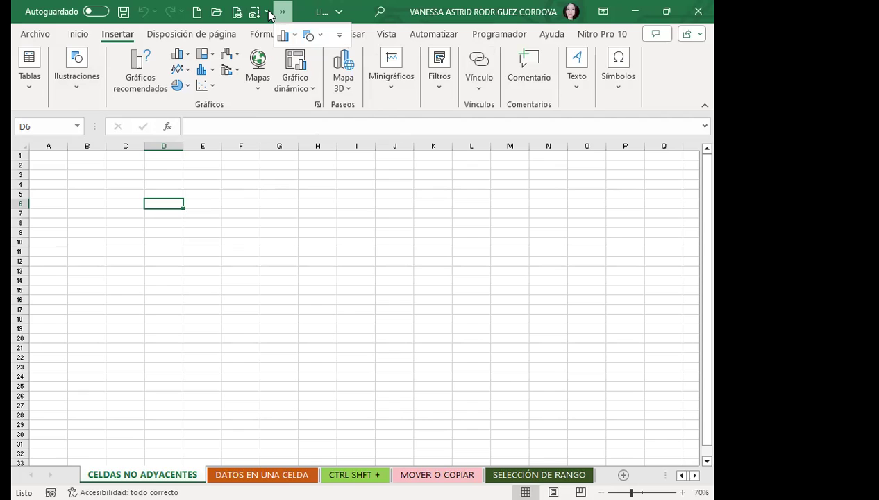
click(339, 37)
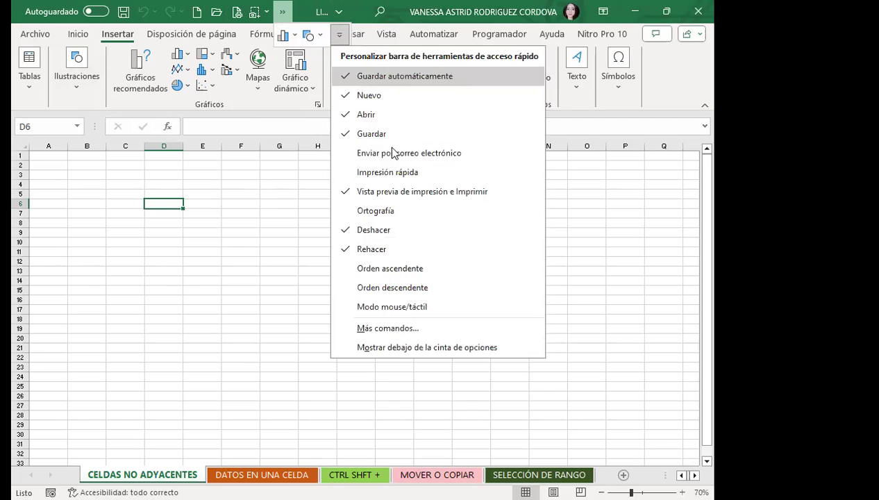
click(380, 348)
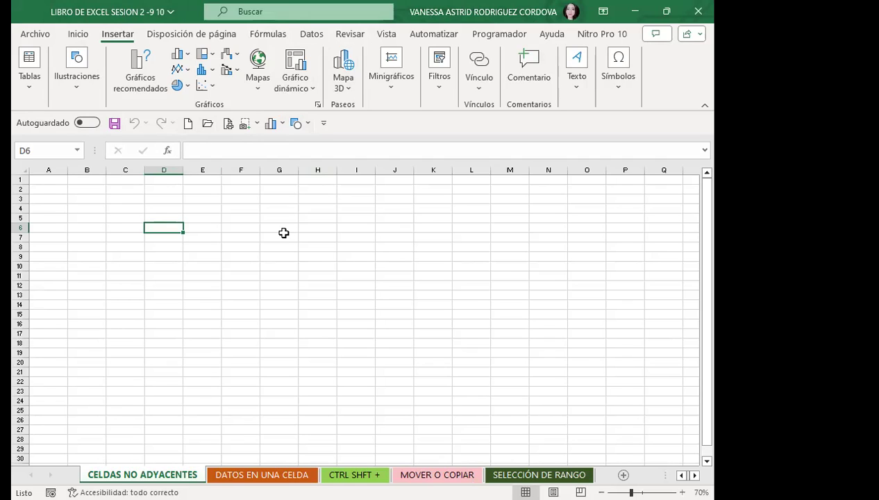
click(324, 123)
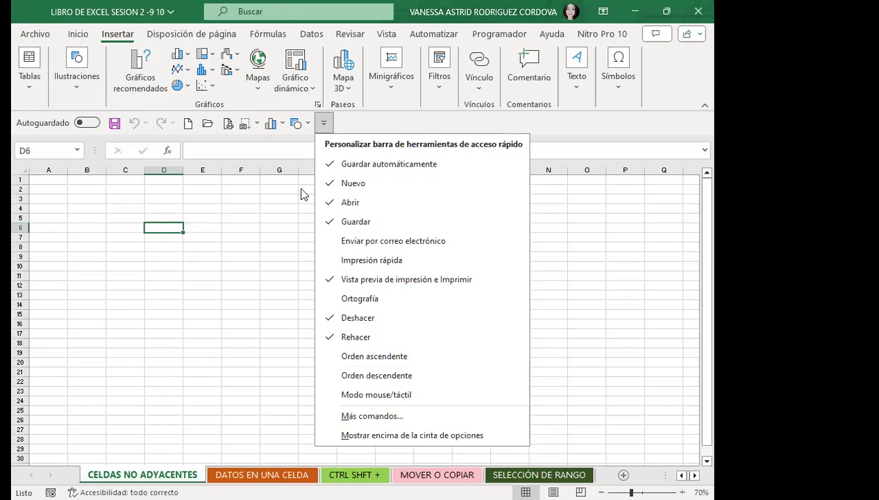
click(362, 435)
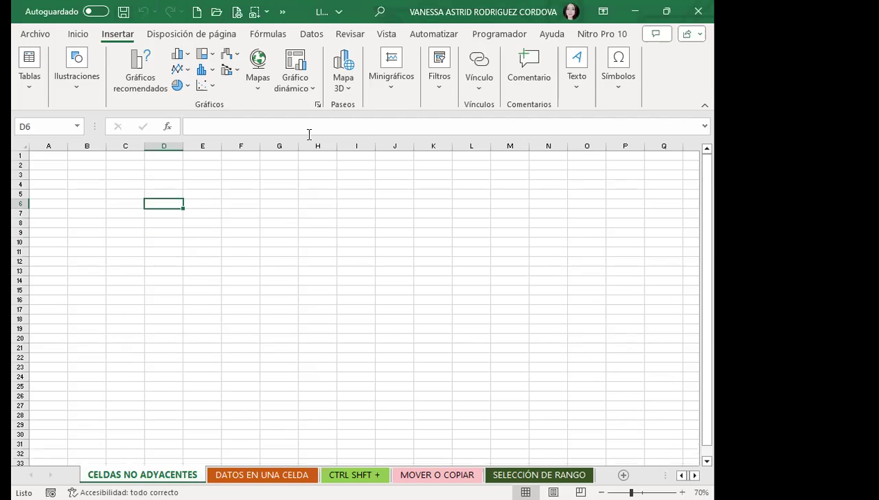
click(283, 12)
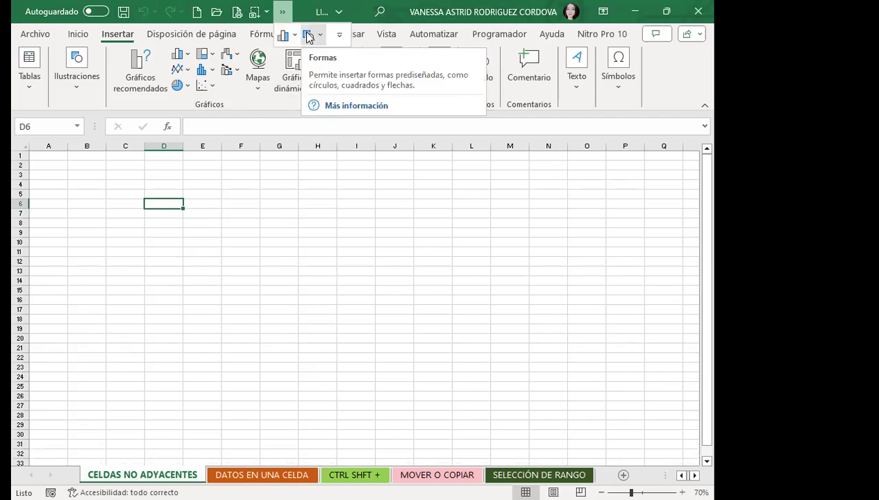
click(281, 12)
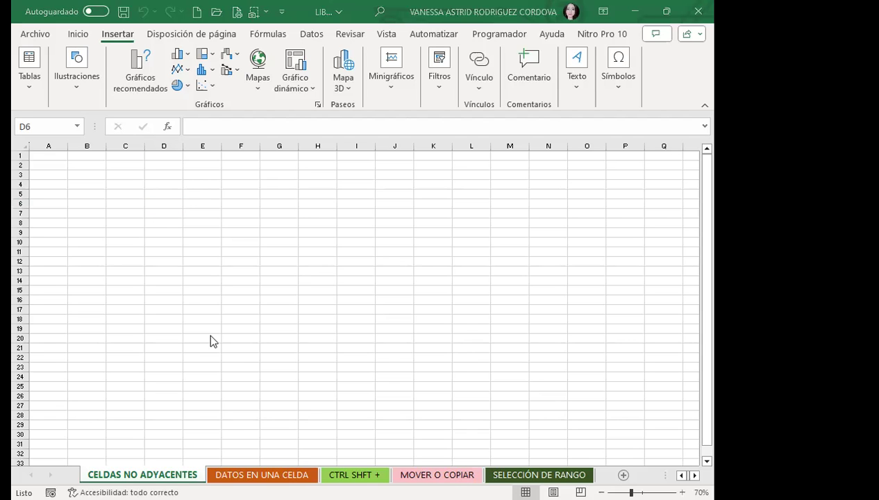
Step: Switch to the PowerPoint slideshow on slide 6, 'Ejercicio a trabajar en la barra de acceso rápido'
key(alt+Tab)
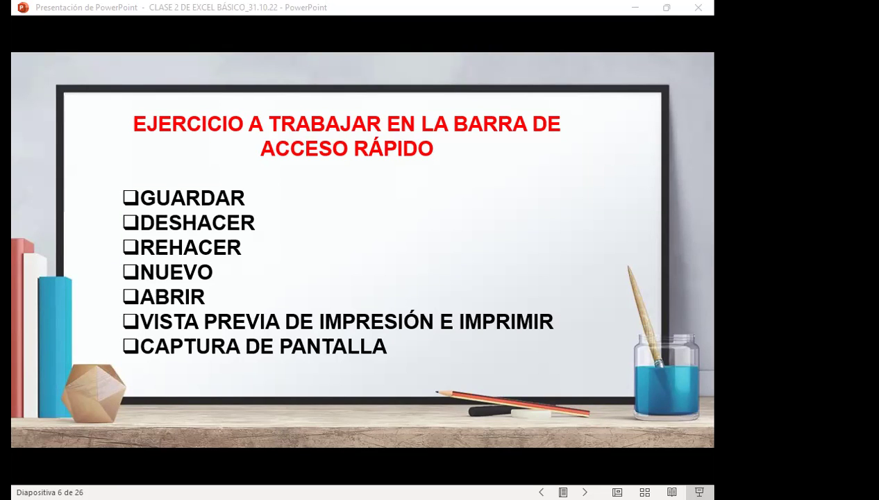
Step: Advance the slideshow through the cell-selection table to slide 8 of 26
key(Right)
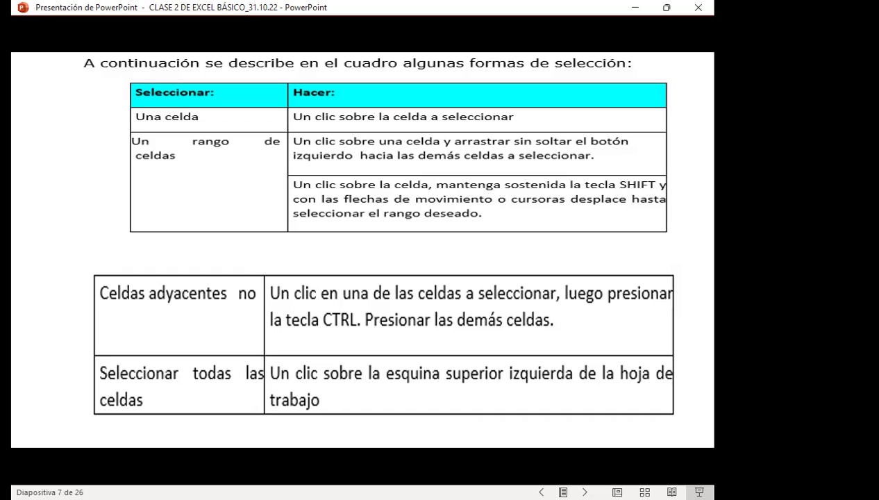
key(Right)
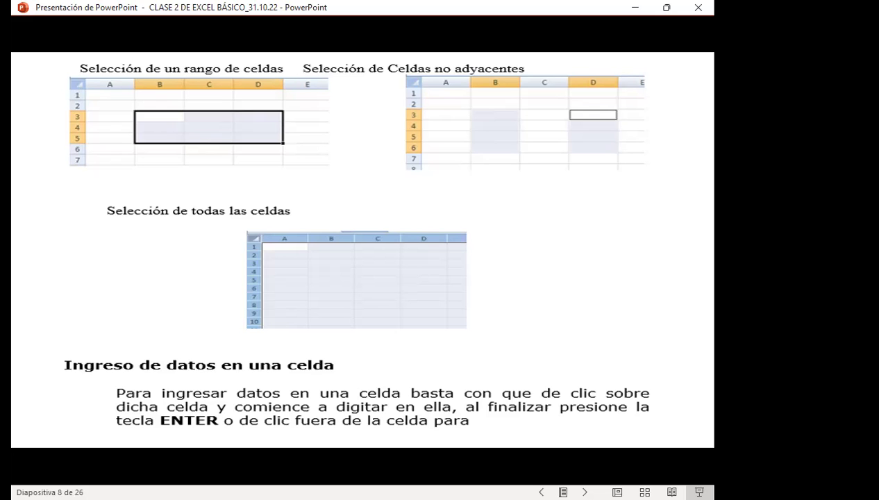
Step: Advance to slide 9, comparing typing in the cell with entering data in the formula bar
key(Page_Down)
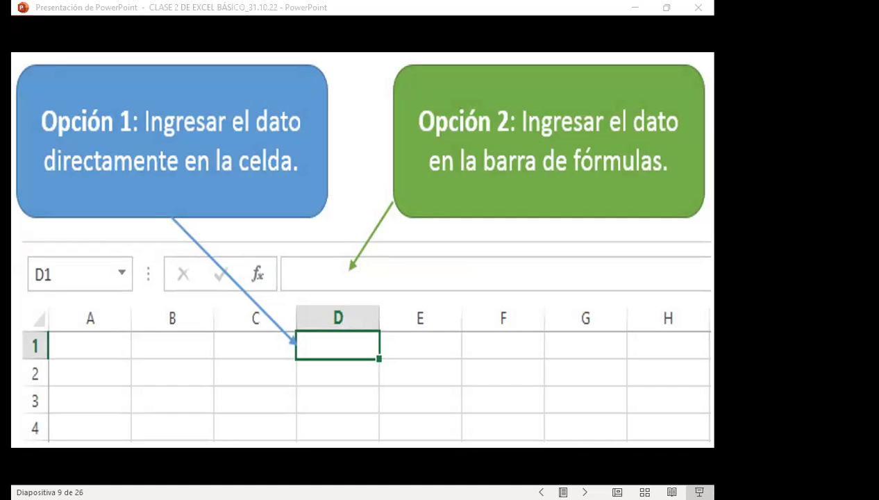
Step: Switch from the slideshow to the Excel workbook showing the CELDAS NO ADYACENTES sheet
key(alt+Tab)
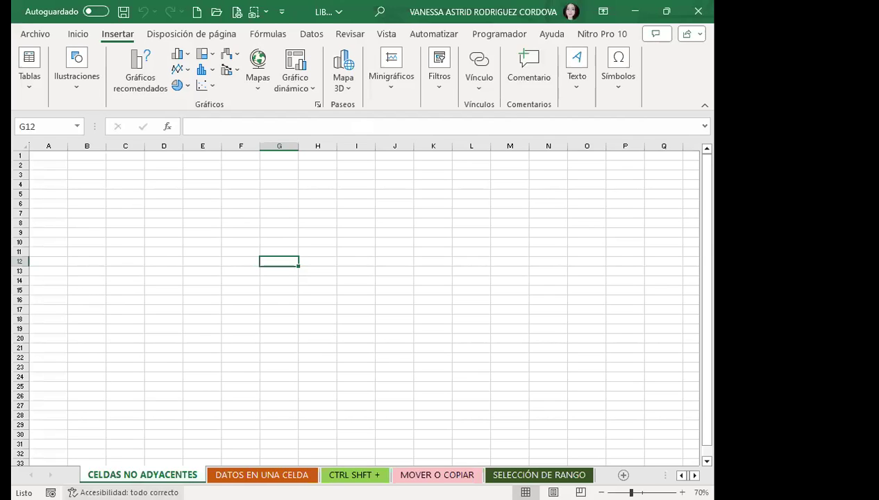
Step: On the CELDAS NO ADYACENTES sheet, select from A1 down column A using Shift+arrow keys
click(262, 474)
click(143, 475)
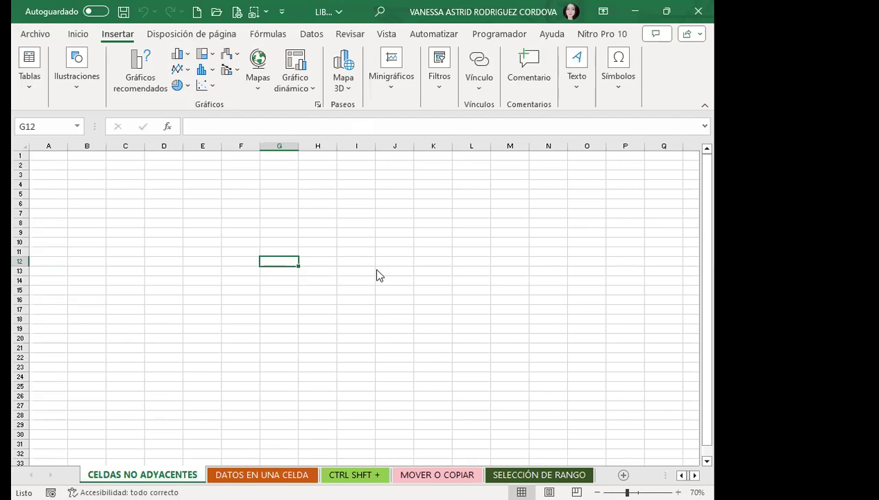
click(39, 153)
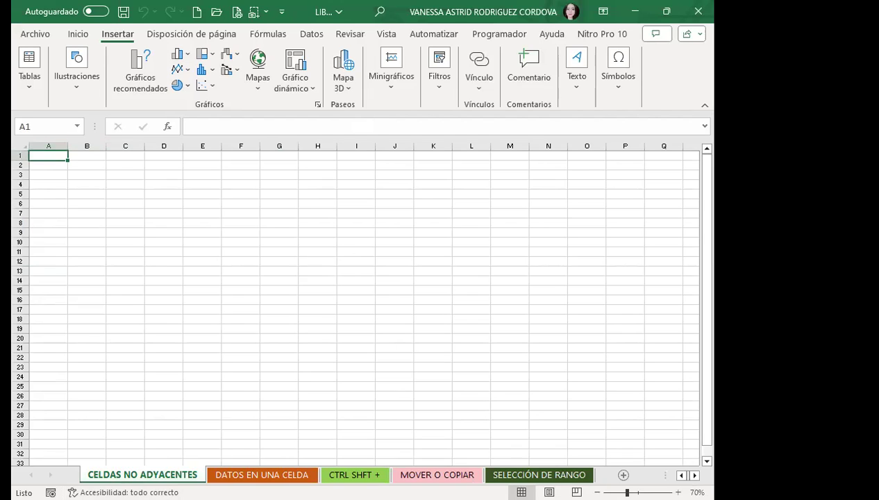
key(shift+Down)
key(shift+Down)
key(shift+Down)
key(shift+Down)
key(shift+Down)
key(shift+Down)
key(shift+Down)
key(shift+Down)
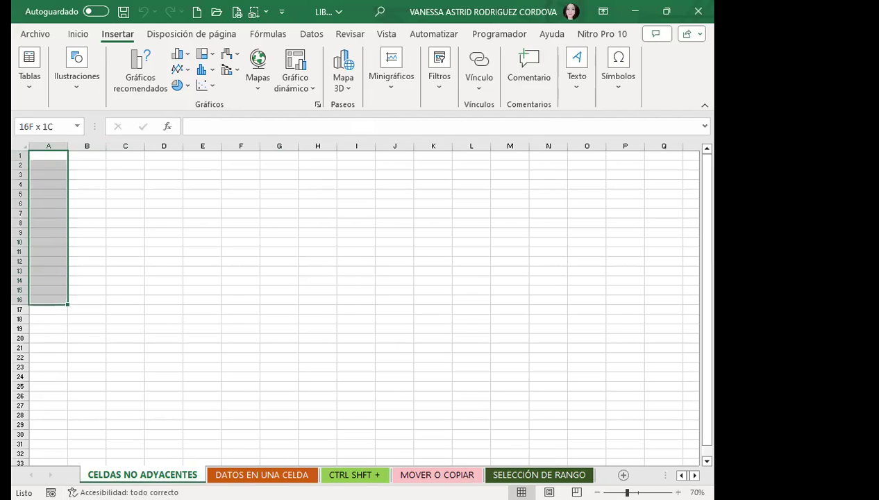
key(shift+Down)
key(shift+Down)
key(shift+Down)
key(shift+Down)
key(shift+Down)
key(shift+Up)
key(shift+Up)
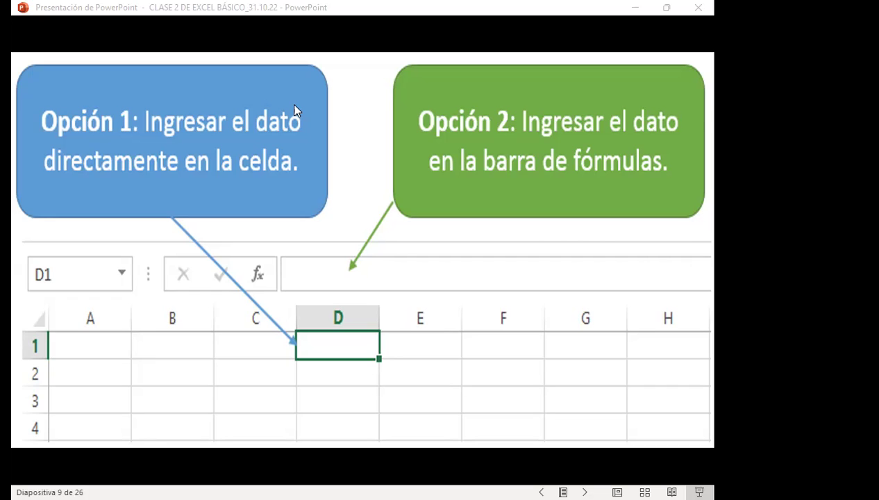
Step: Return from slide 9 in PowerPoint to the Excel workbook
key(alt+Tab)
click(40, 154)
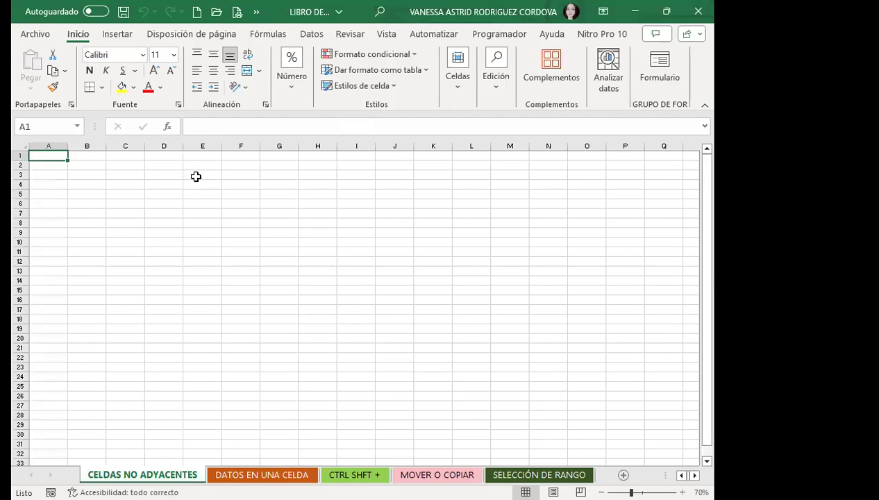
mouse_move(202, 175)
mouse_down()
mouse_move(356, 248)
mouse_move(395, 333)
mouse_up()
click(322, 255)
click(435, 253)
click(356, 329)
drag(170, 175, 339, 352)
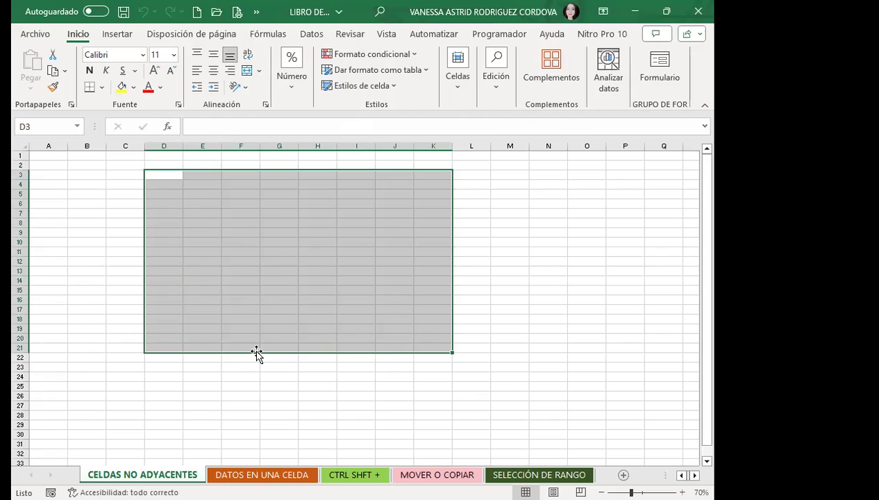
click(275, 339)
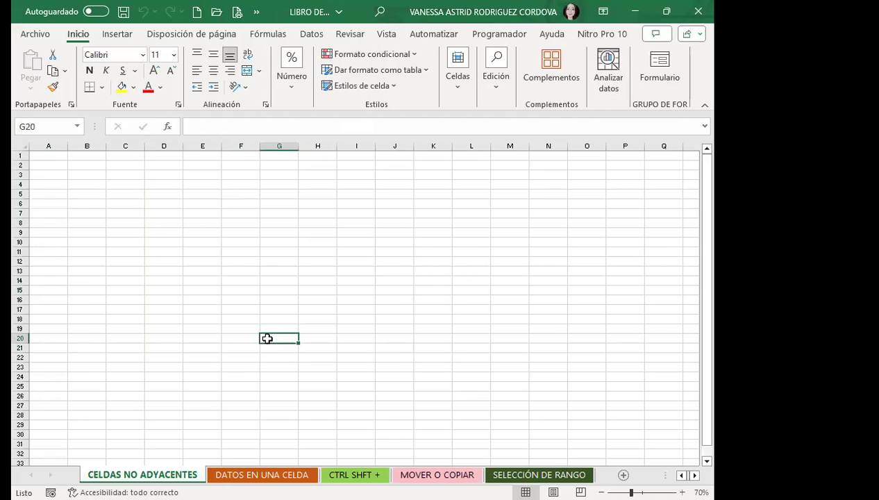
mouse_move(237, 232)
mouse_down()
mouse_move(217, 382)
mouse_move(240, 389)
mouse_up()
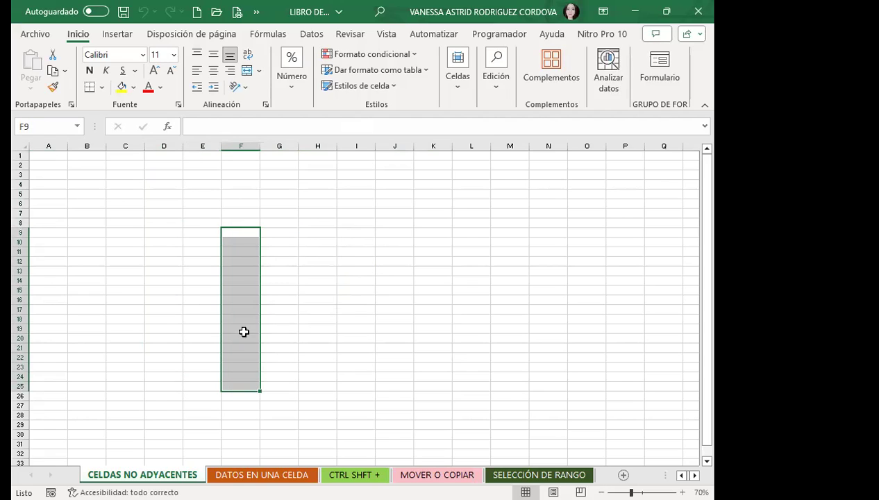
mouse_move(239, 232)
mouse_down()
mouse_move(401, 362)
mouse_move(392, 383)
mouse_up()
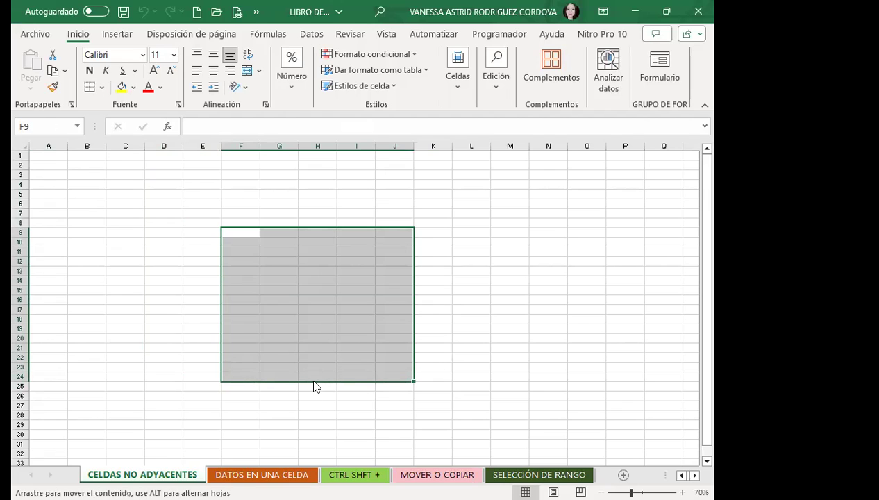
click(253, 231)
click(84, 185)
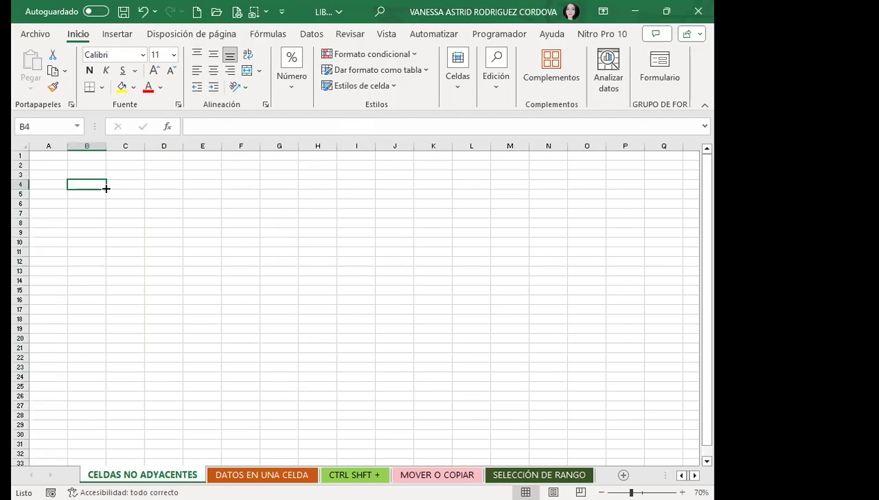
drag(106, 188, 101, 361)
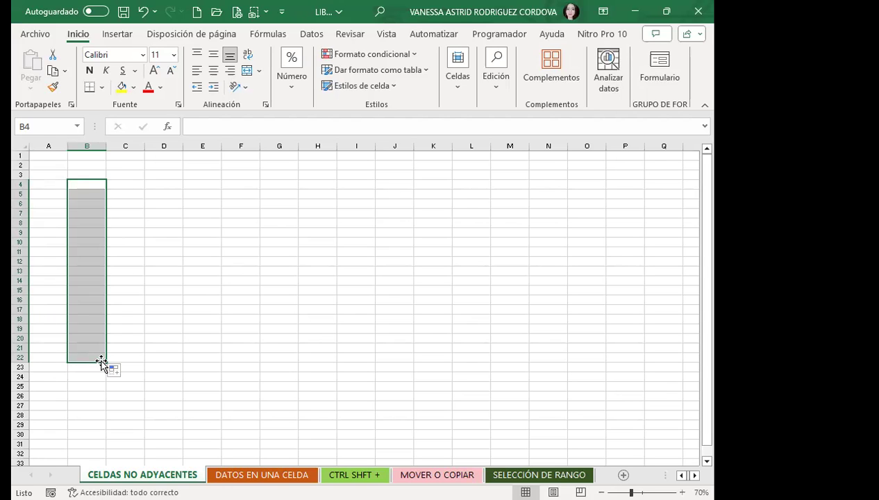
click(109, 299)
click(50, 154)
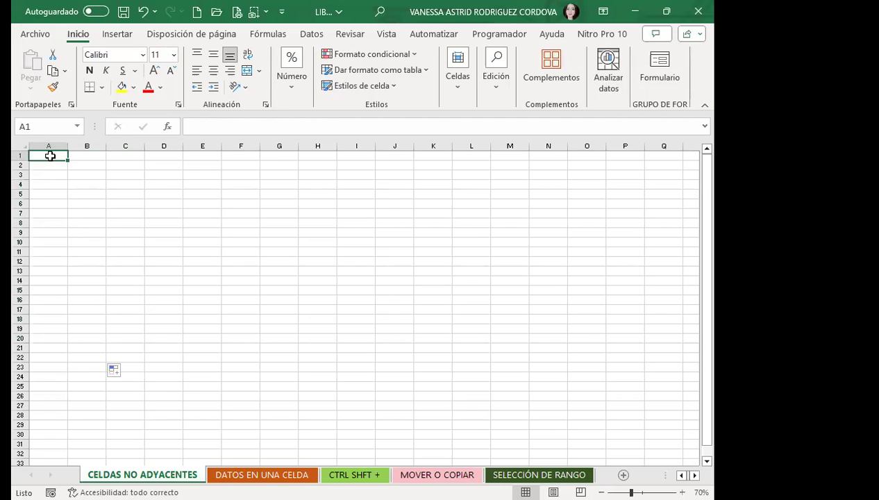
Step: Select the H: the column A cells, B11 and the column C cells
drag(50, 155, 45, 338)
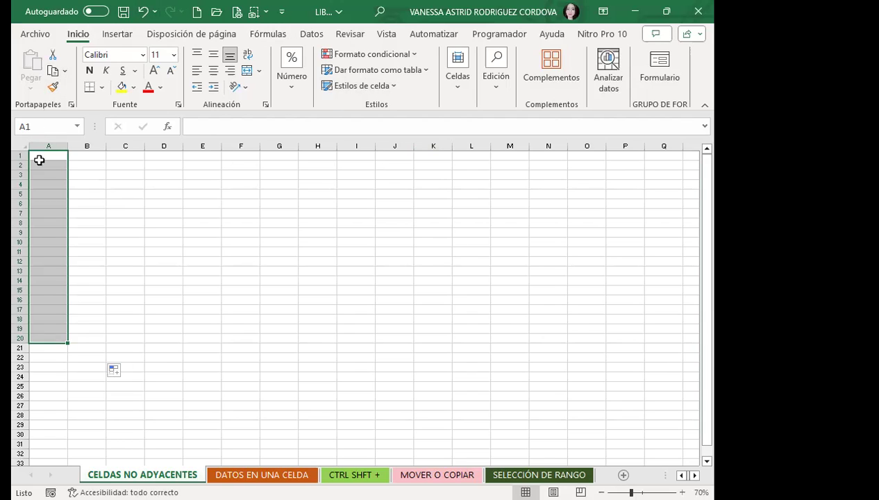
ctrl+click(75, 253)
drag(126, 156, 114, 336)
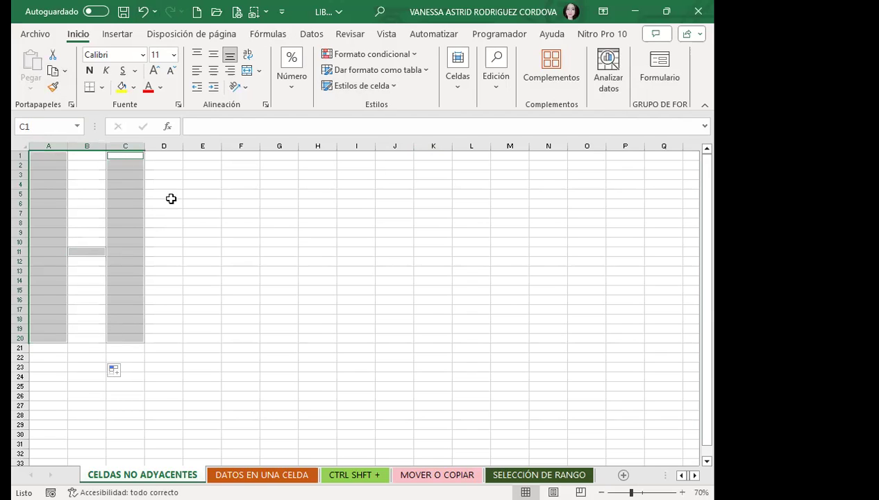
Step: Add the O to the selection: column E cells, F11, column G cells, F20 and F1
drag(200, 153, 199, 338)
ctrl+click(231, 251)
drag(278, 155, 269, 337)
ctrl+click(237, 337)
ctrl+click(237, 156)
ctrl+click(243, 253)
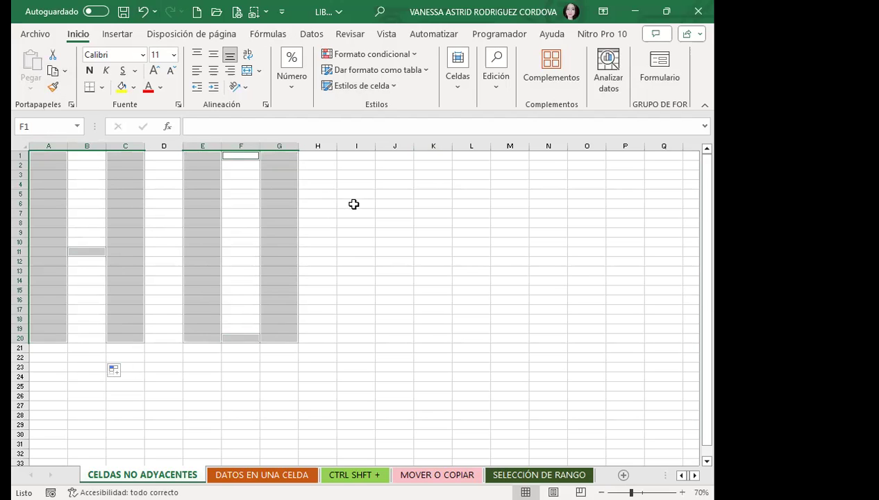
Step: Add the L's stem in column I and the A: M1:M20, N1, O1:O20 and N10
mouse_move(358, 154)
mouse_down()
mouse_move(343, 337)
mouse_move(424, 337)
mouse_up()
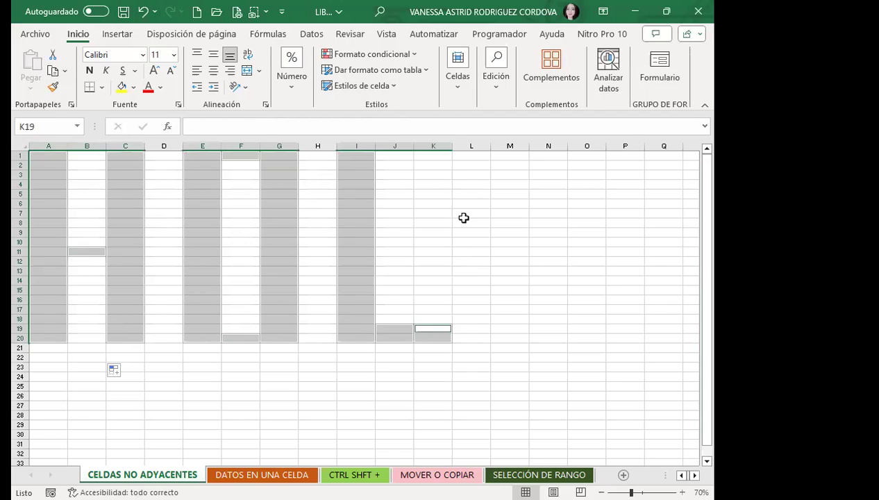
drag(510, 156, 512, 339)
ctrl+click(542, 156)
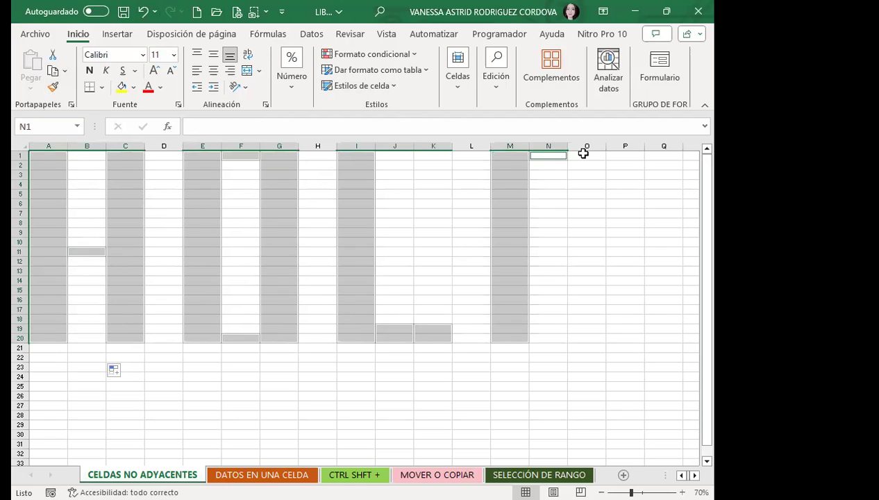
drag(583, 155, 589, 338)
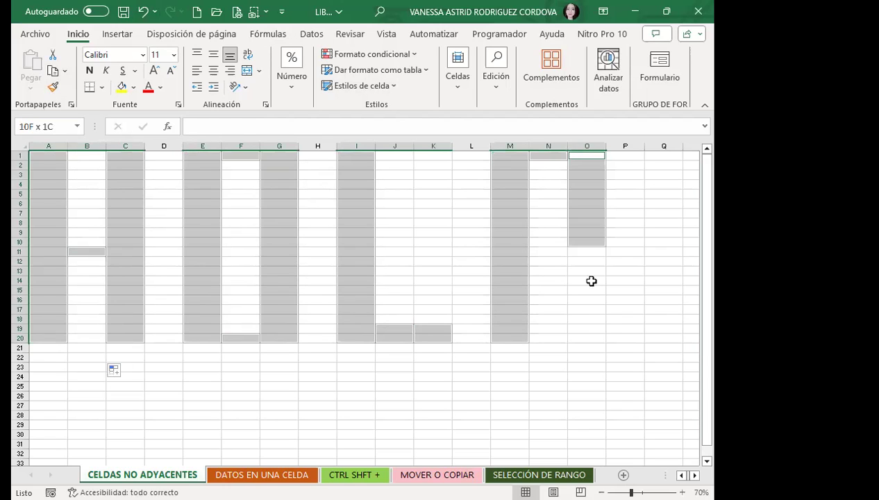
ctrl+click(549, 240)
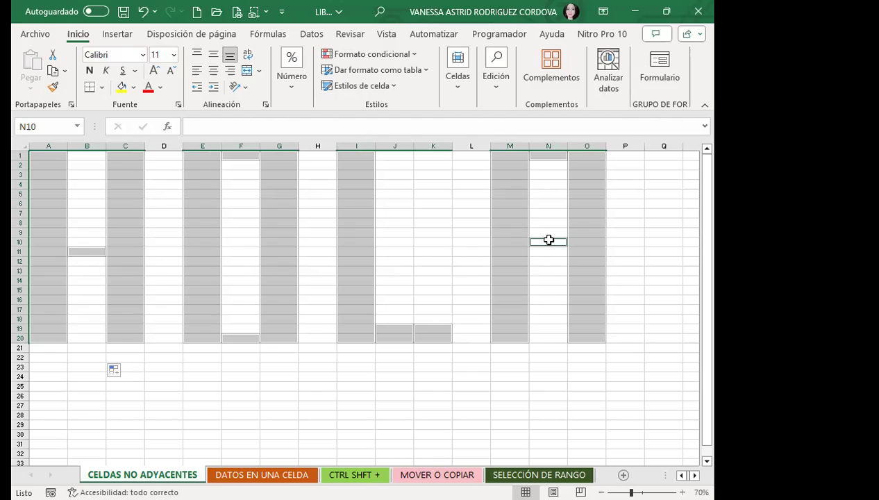
Step: Undo the last change, then select columns A and C plus B10 and B11 for the H
click(315, 250)
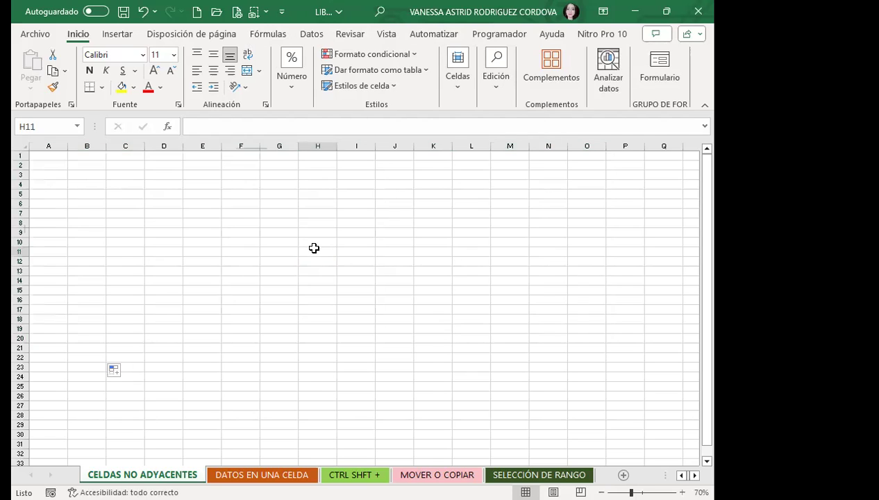
key(ctrl+z)
key(ctrl+z)
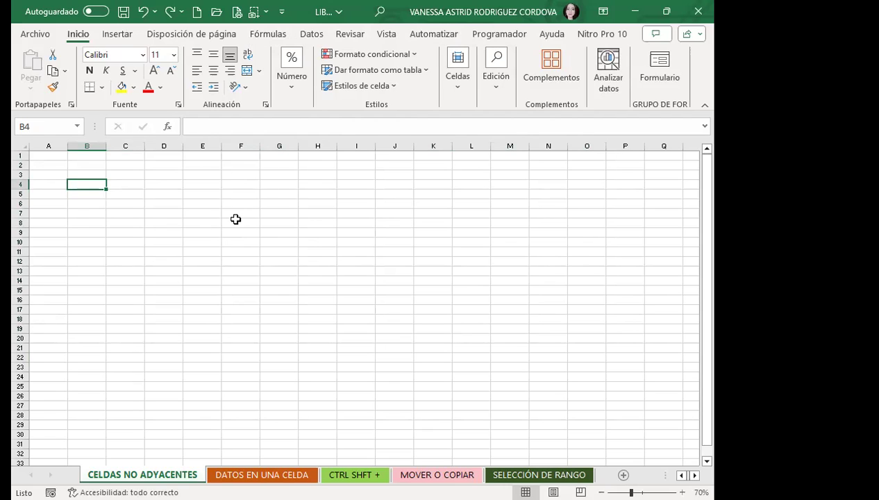
click(224, 222)
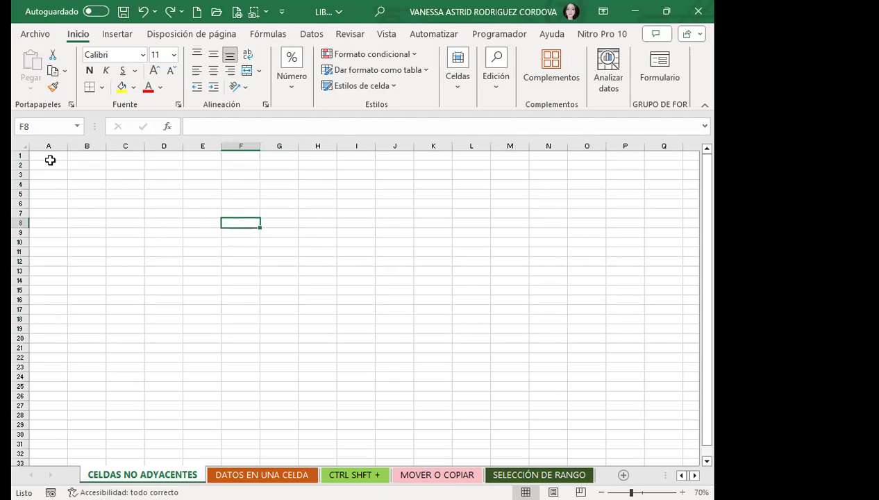
drag(49, 155, 42, 343)
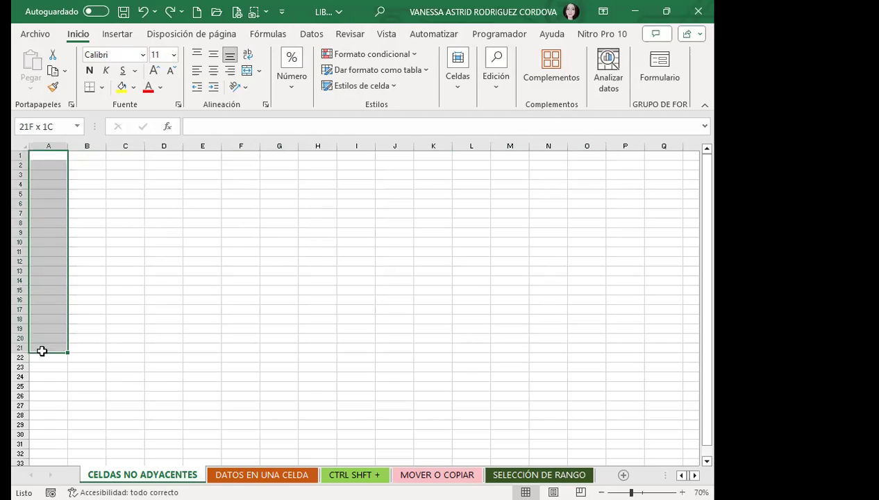
ctrl+click(87, 249)
drag(126, 156, 120, 339)
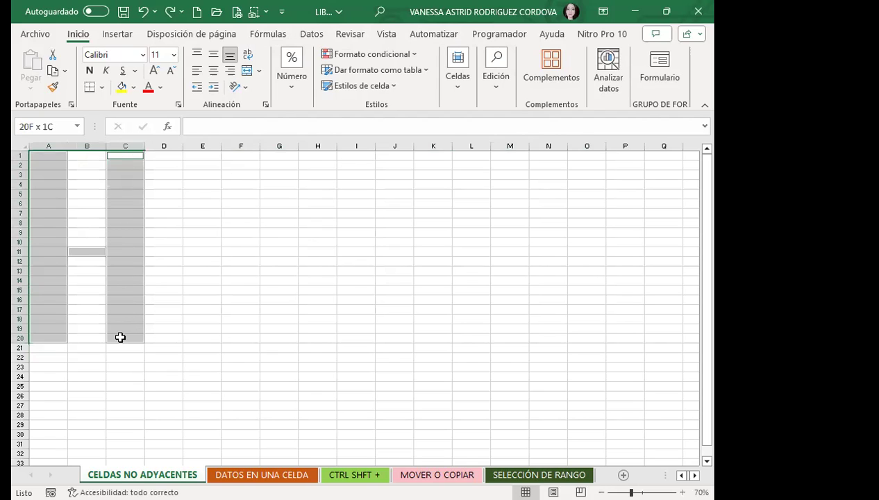
ctrl+click(83, 239)
Step: Add the O (column E, F1, G1:G20, F20) and the L stem in column I
drag(198, 157, 198, 338)
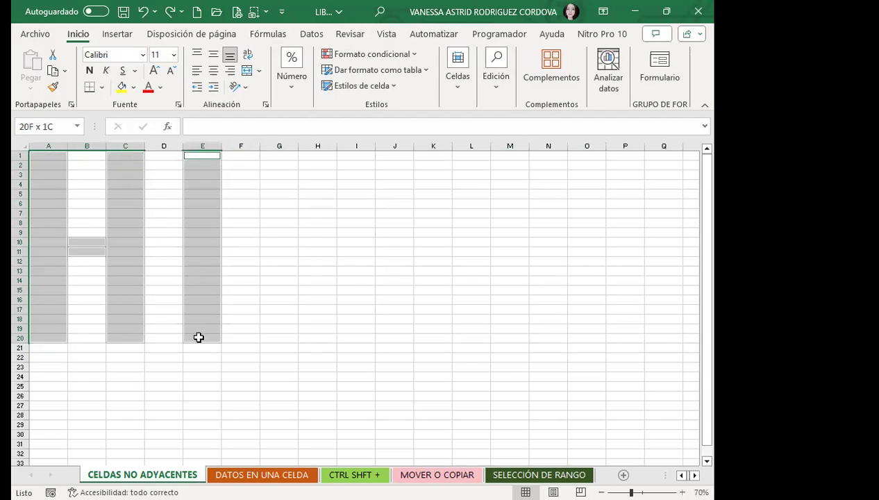
ctrl+click(241, 156)
drag(270, 156, 261, 338)
ctrl+click(247, 338)
mouse_move(348, 155)
mouse_down()
mouse_move(346, 339)
mouse_move(425, 337)
mouse_up()
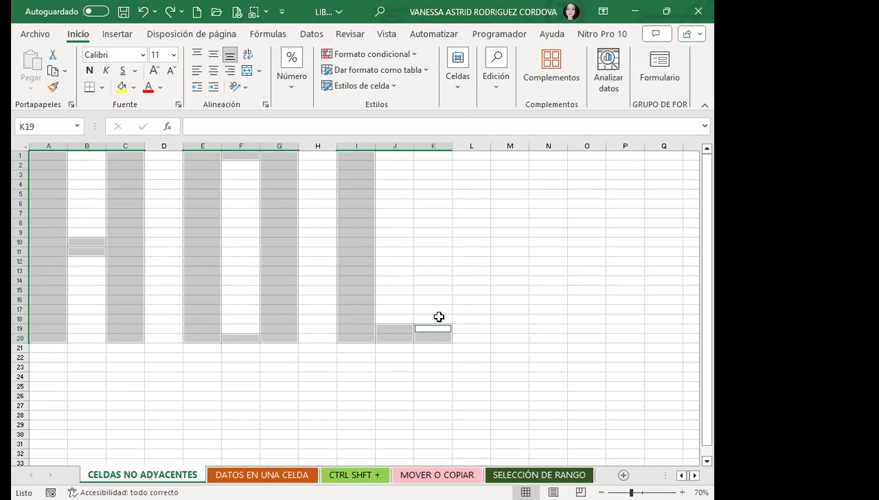
Step: Add the A cells M1:M20, O1:O20, N1, N10 and N11 to the selection
drag(505, 156, 510, 338)
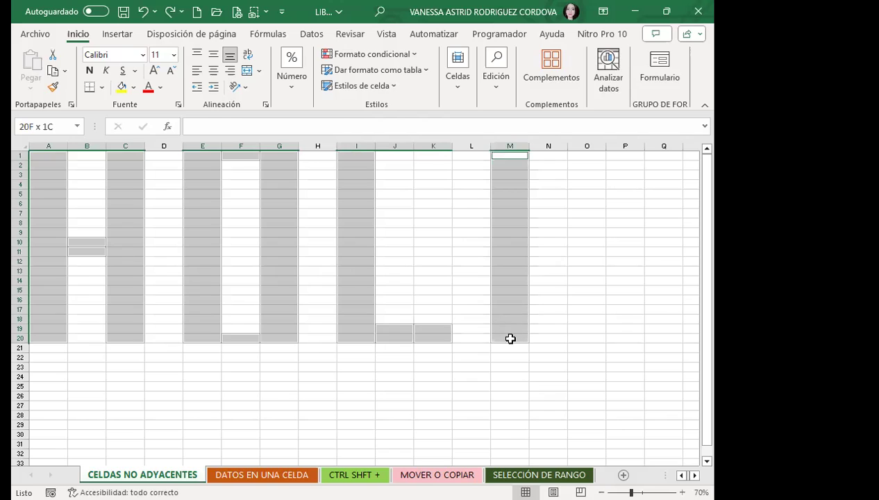
drag(585, 155, 587, 337)
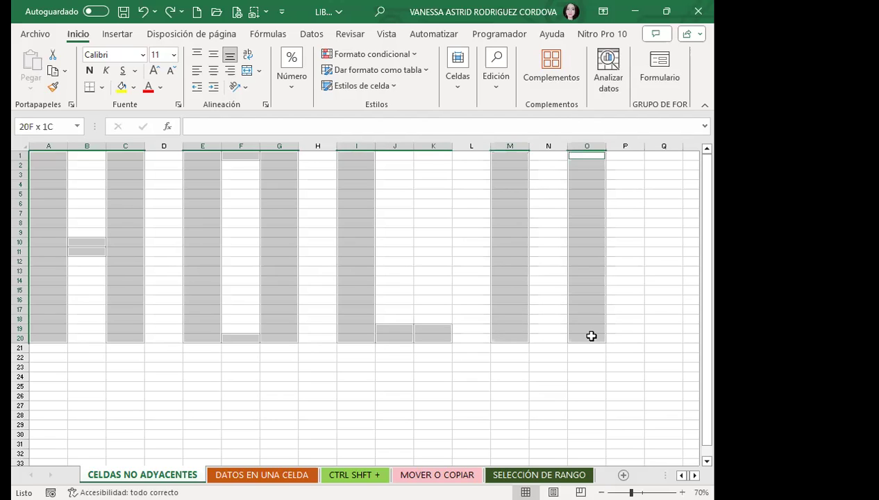
ctrl+click(546, 156)
ctrl+click(544, 243)
ctrl+click(545, 252)
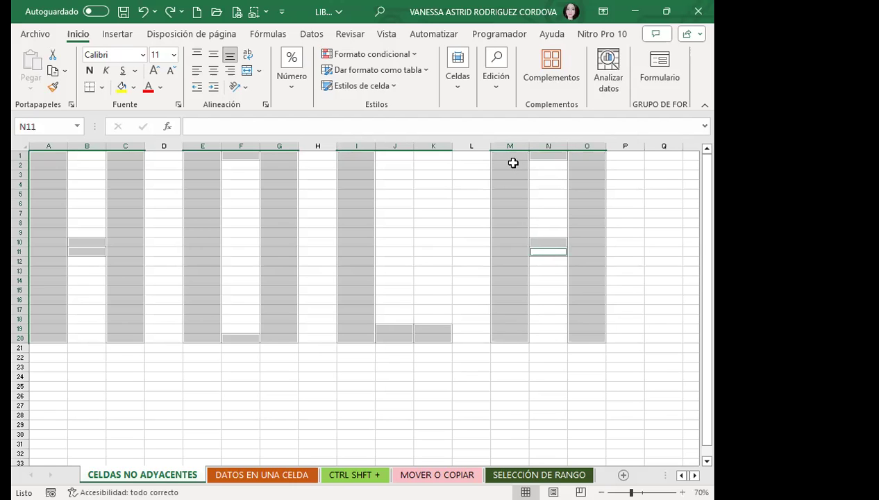
click(125, 35)
click(230, 34)
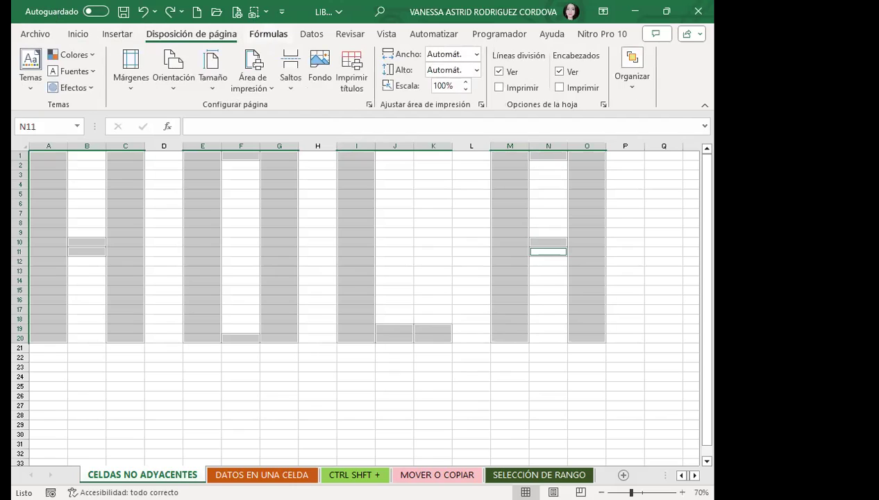
Step: Fill the selected HOLA cells with the bright green recent colour from Fill Color
click(259, 35)
click(312, 34)
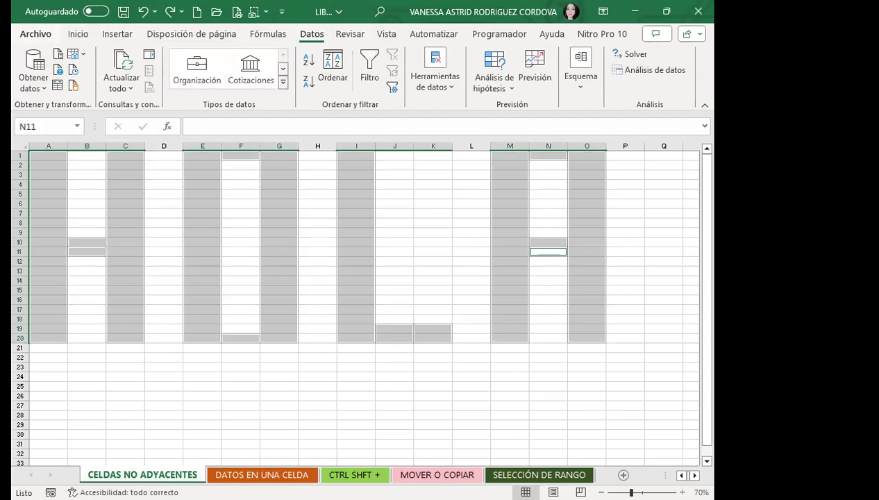
click(77, 34)
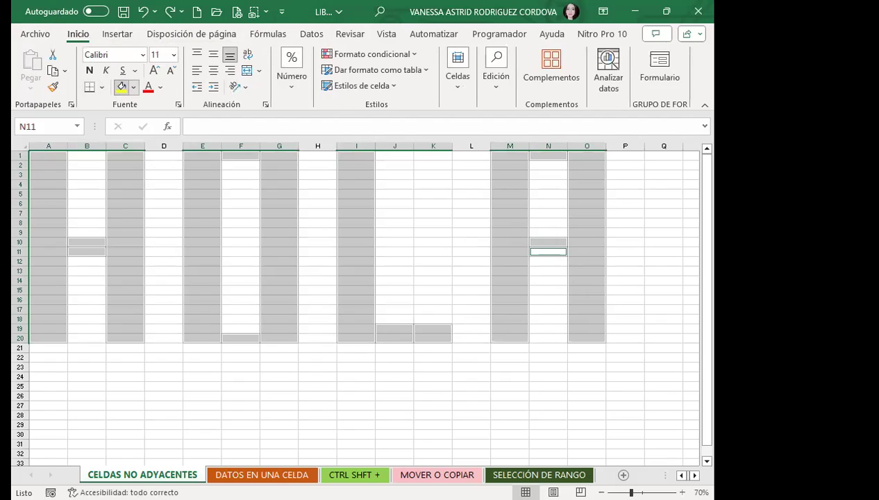
click(133, 87)
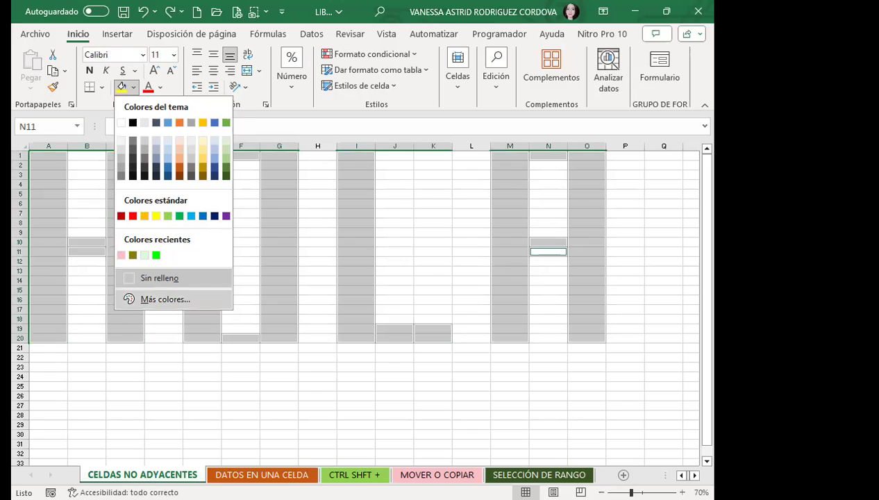
click(156, 255)
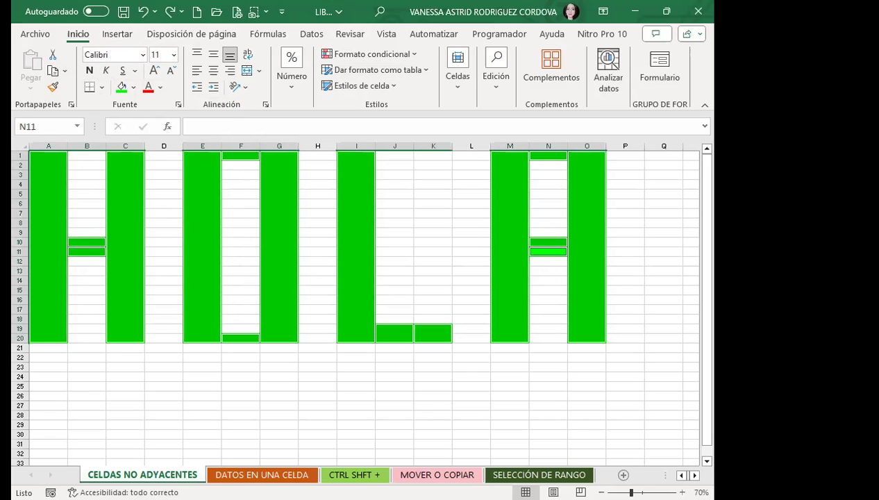
key(ctrl+y)
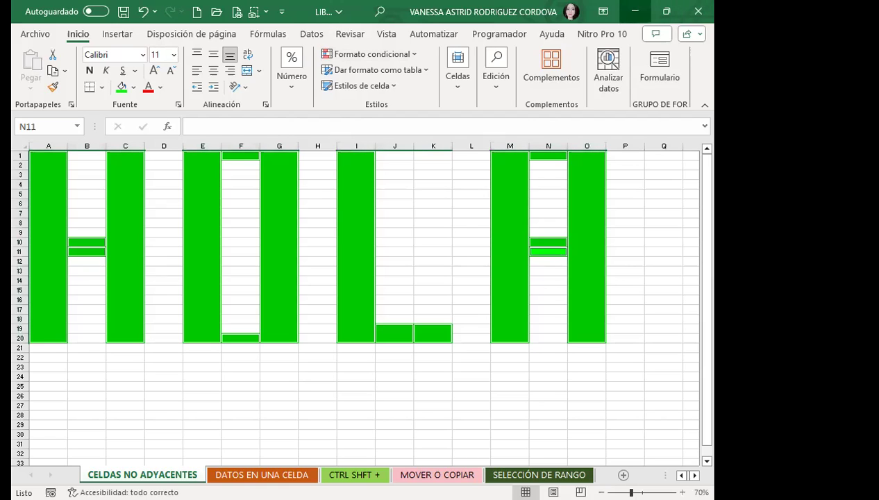
click(635, 11)
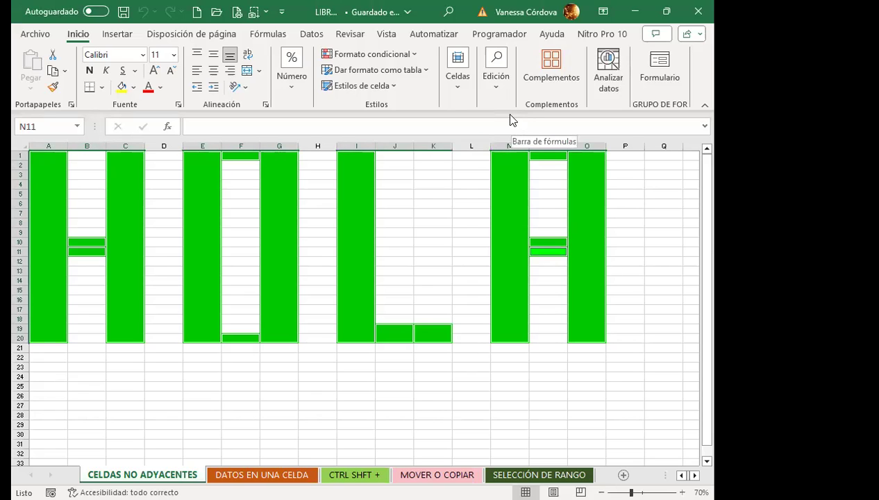
Step: Change the HOLA fill to dark navy blue and switch to the other Microsoft account
click(135, 87)
click(170, 176)
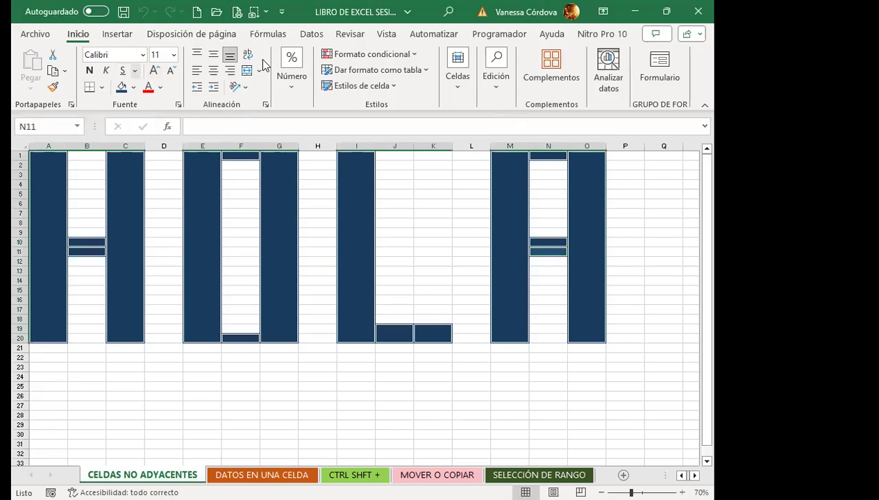
click(548, 15)
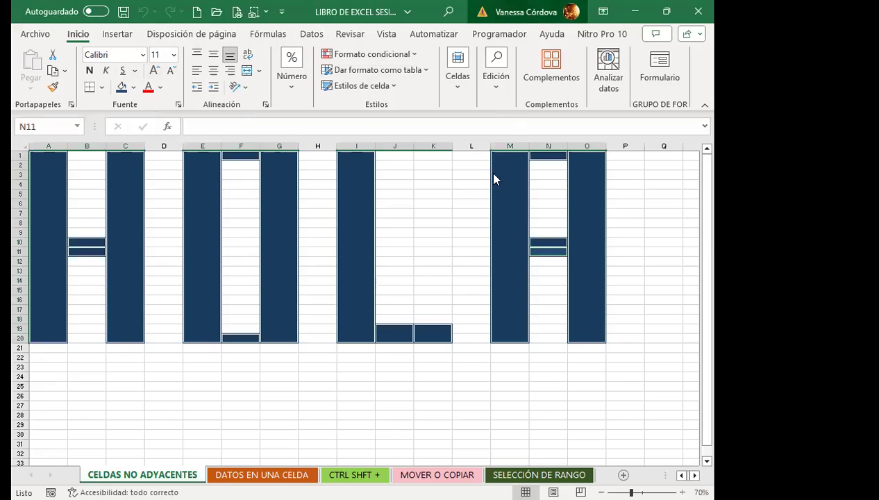
click(435, 358)
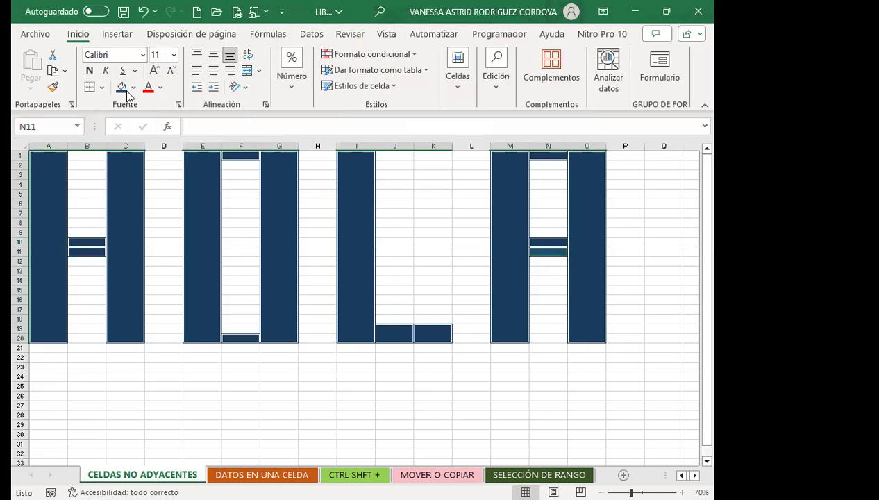
Step: Switch the Office account again to a different saved account from the account panel
click(494, 15)
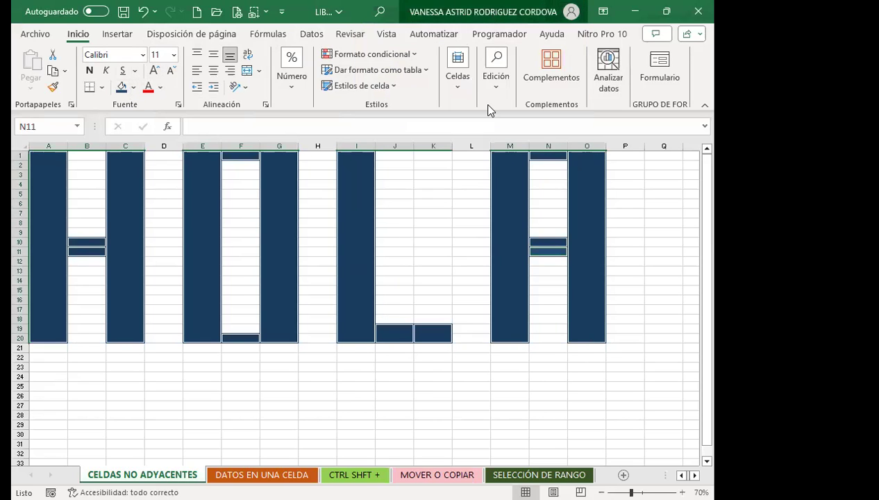
scroll(454, 243, down, 1)
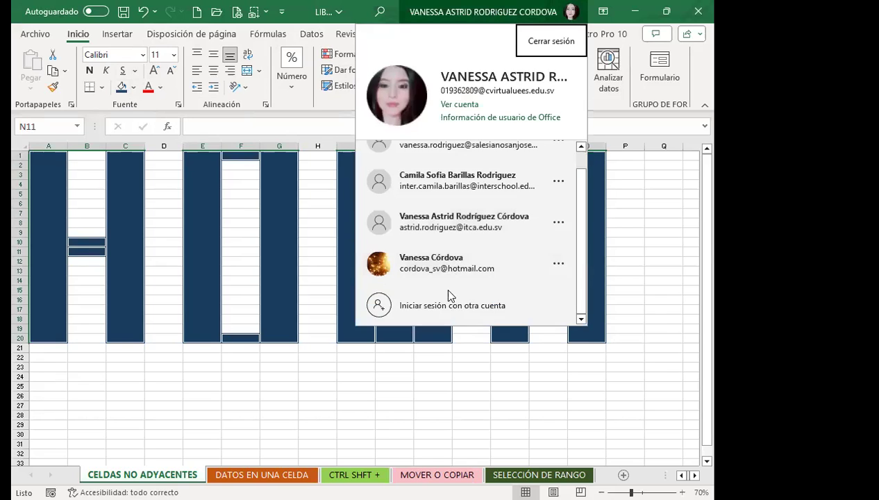
scroll(451, 278, up, 1)
scroll(483, 257, down, 1)
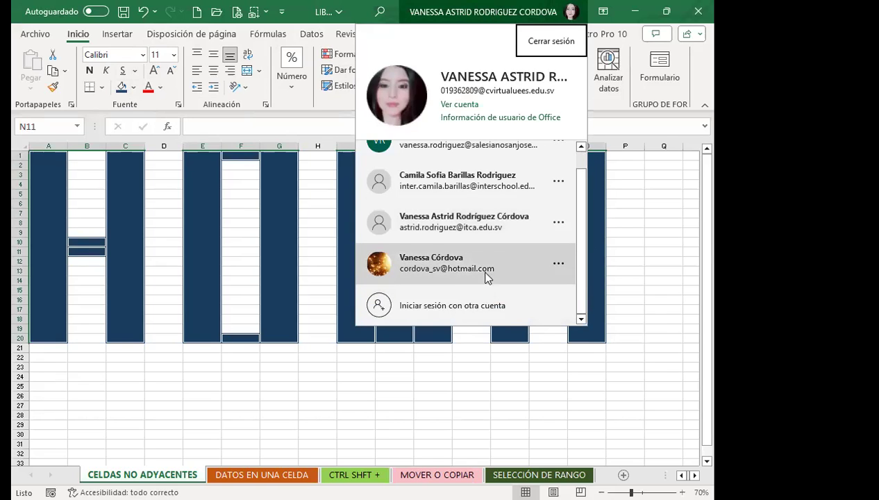
scroll(453, 184, up, 1)
click(454, 157)
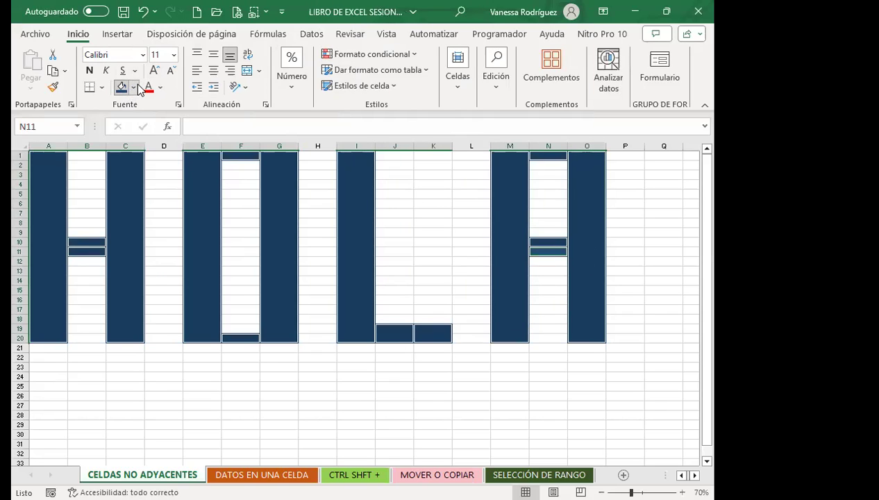
Step: Apply the recent bright green fill to the HOLA cells, then deselect to check the result
click(133, 87)
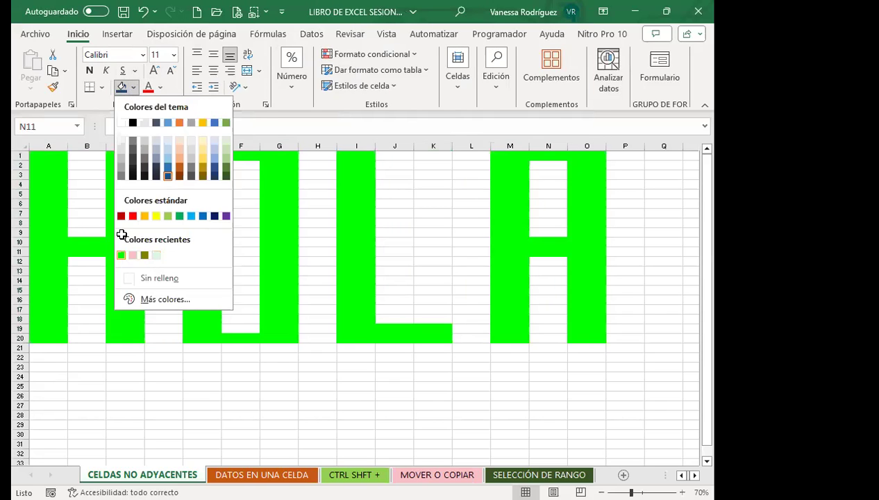
click(121, 255)
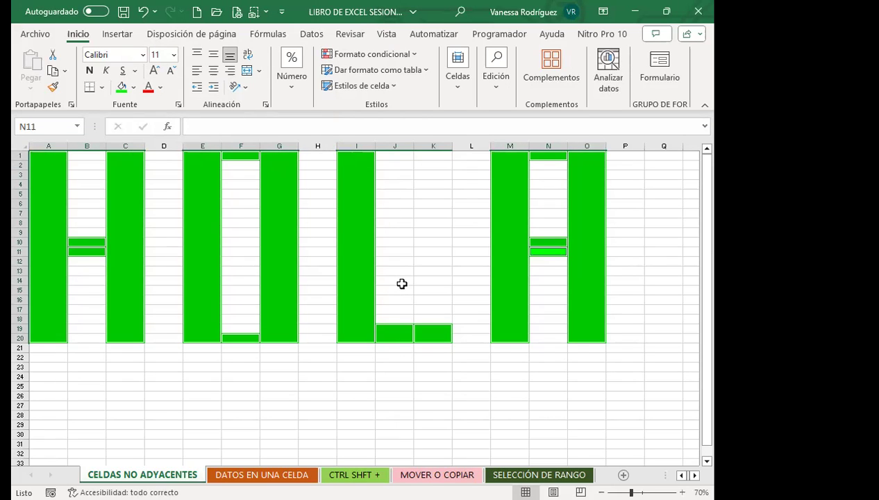
click(402, 284)
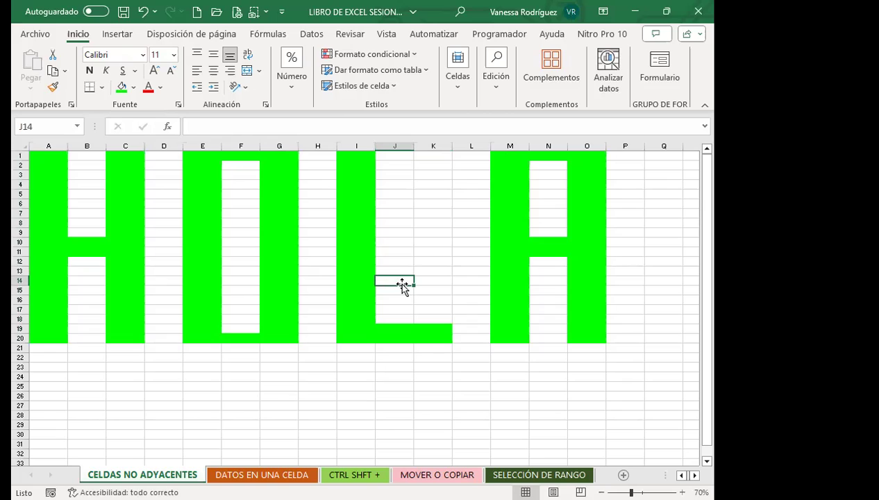
click(346, 223)
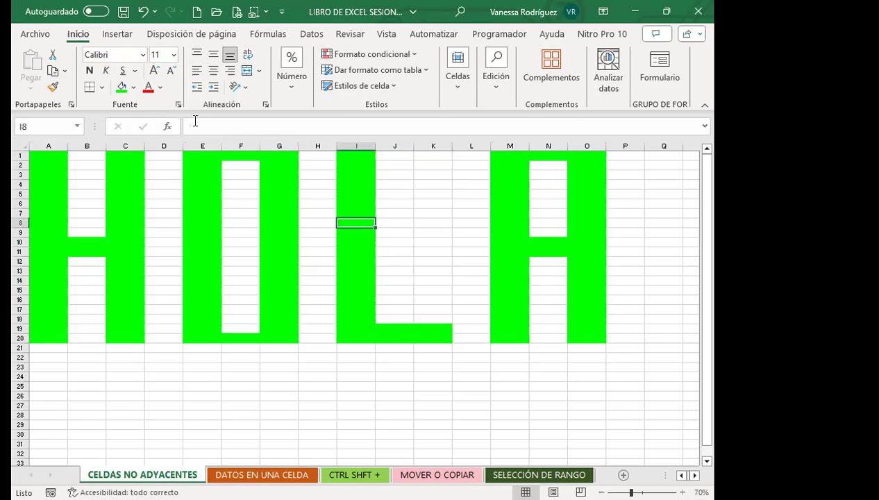
click(134, 87)
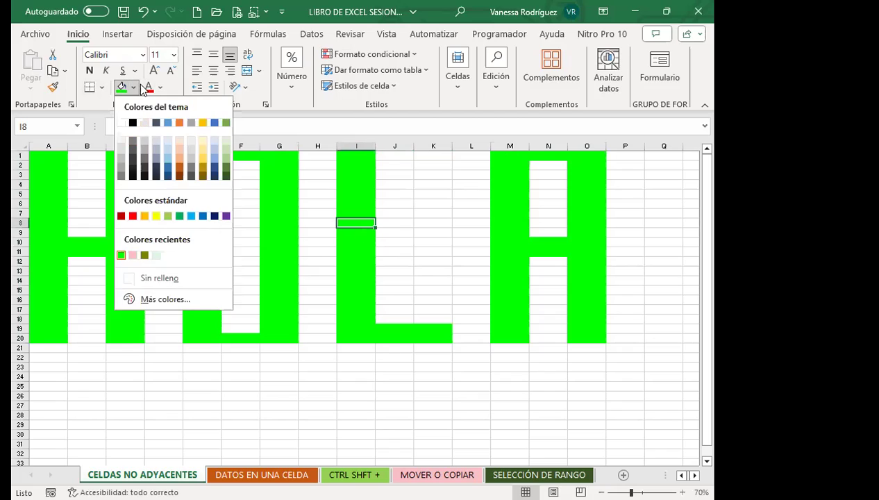
click(257, 121)
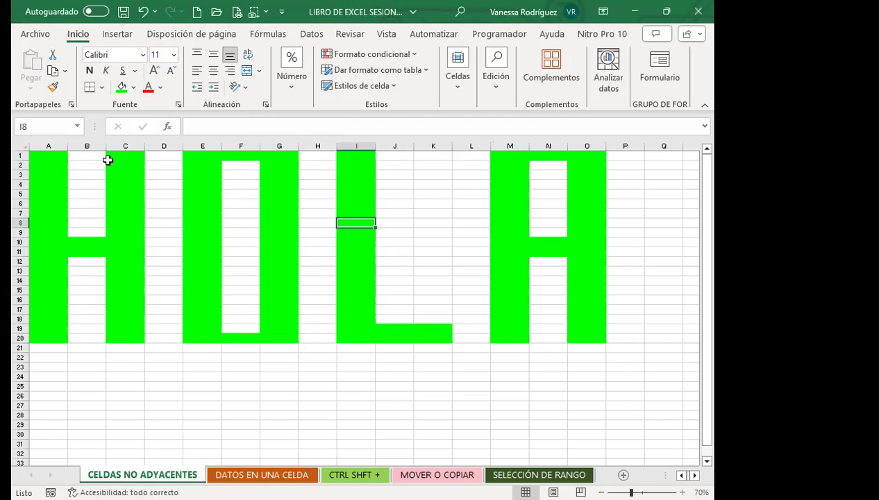
Step: Select an H shape below HOLA: D27:D40, E27, F27:F40 and E33
scroll(338, 367, down, 2)
scroll(300, 338, down, 2)
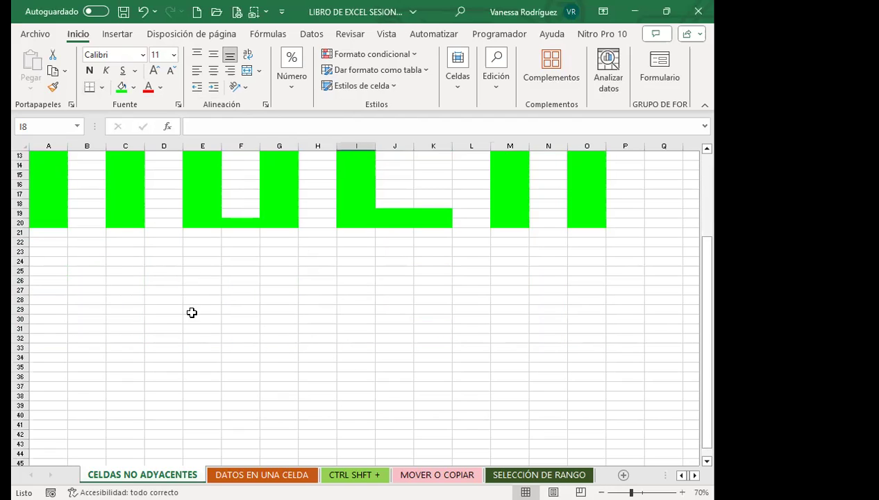
click(179, 290)
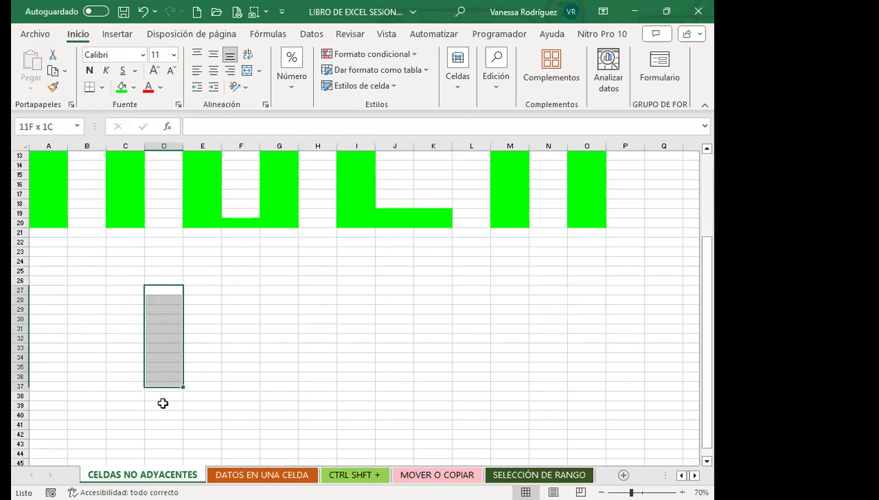
drag(167, 289, 164, 414)
ctrl+click(207, 290)
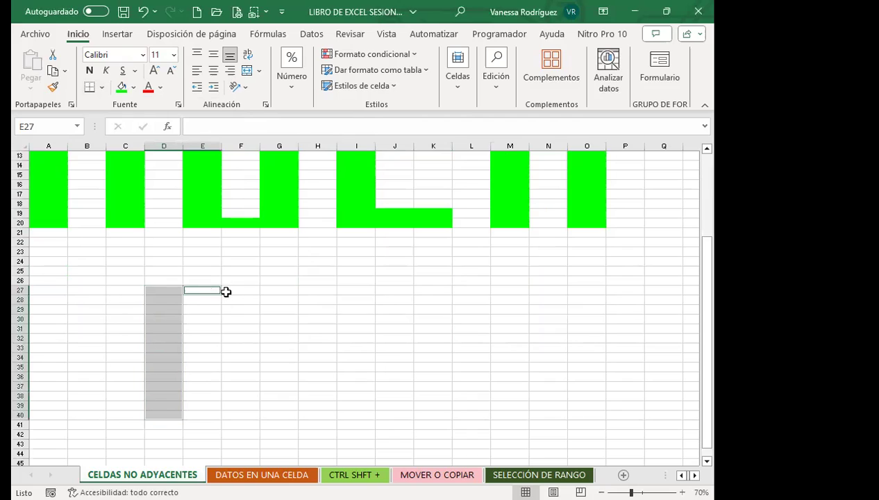
ctrl+drag(230, 290, 236, 413)
ctrl+click(193, 351)
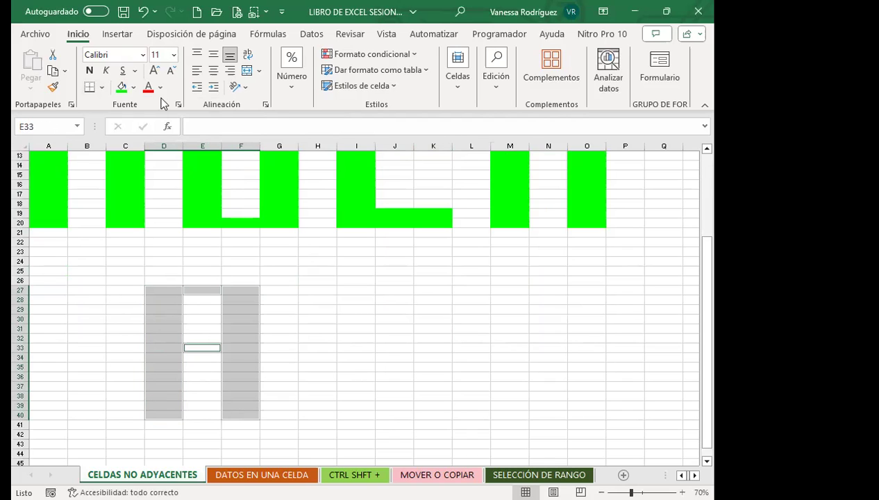
Step: Try red and then brown fills on the H cells, then undo the fill
click(133, 87)
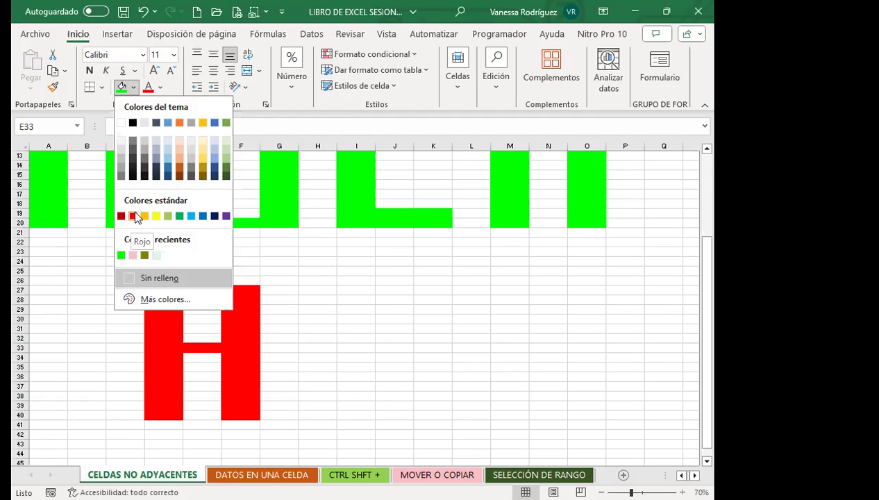
key(Return)
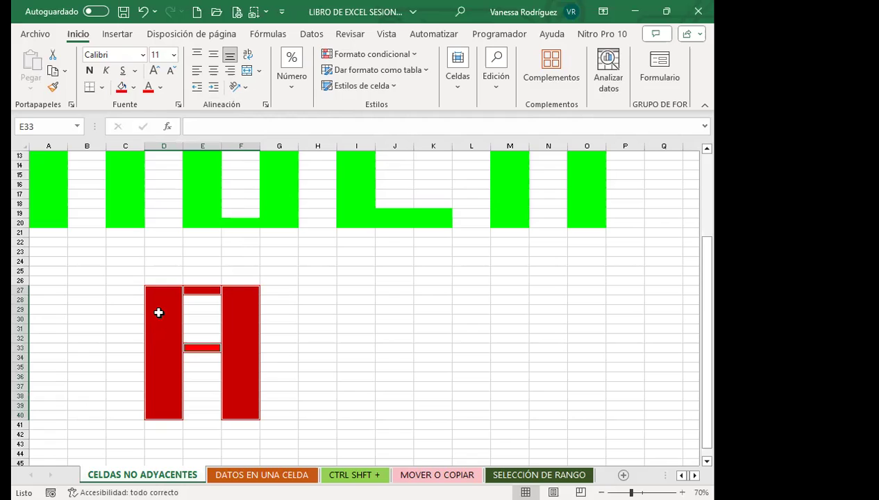
click(133, 87)
click(179, 175)
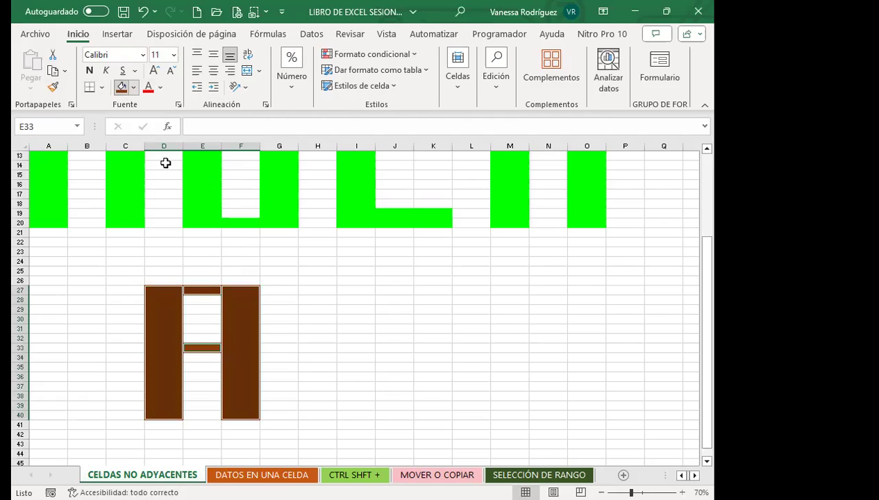
click(289, 327)
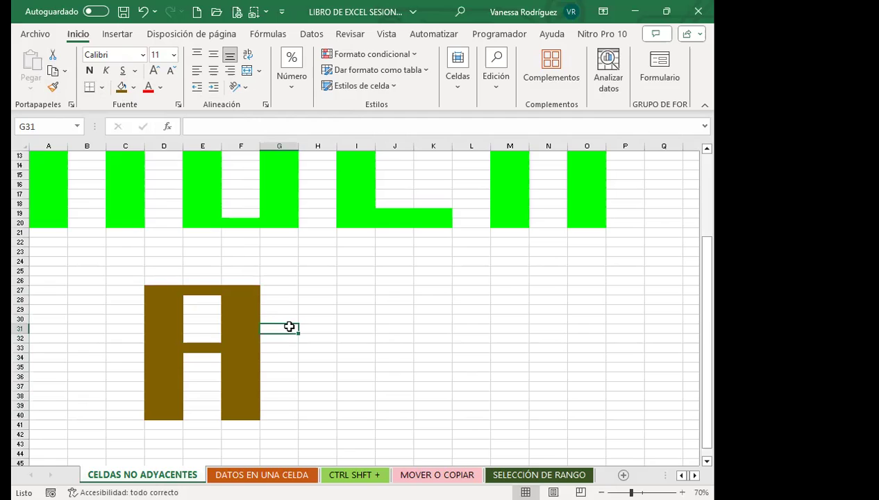
key(ctrl+z)
key(ctrl+z)
key(ctrl+z)
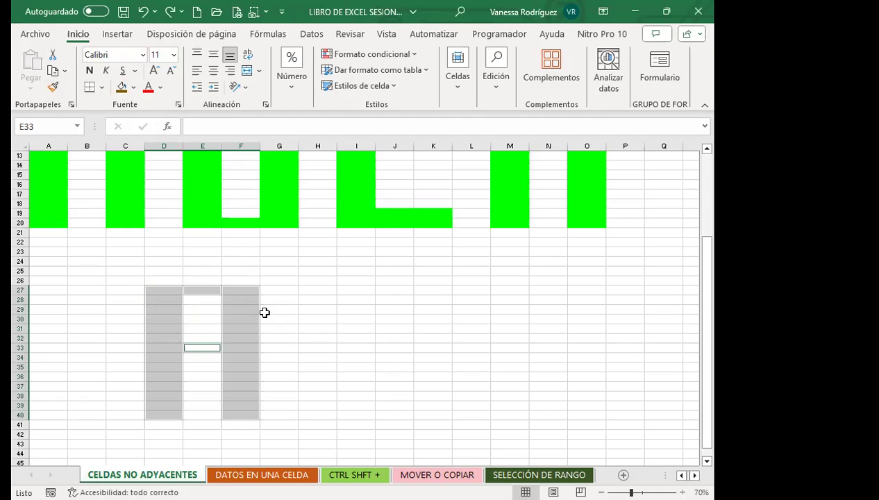
Step: Clear the leftover practice fill and scroll back up to the green HOLA in rows 1–20
click(319, 321)
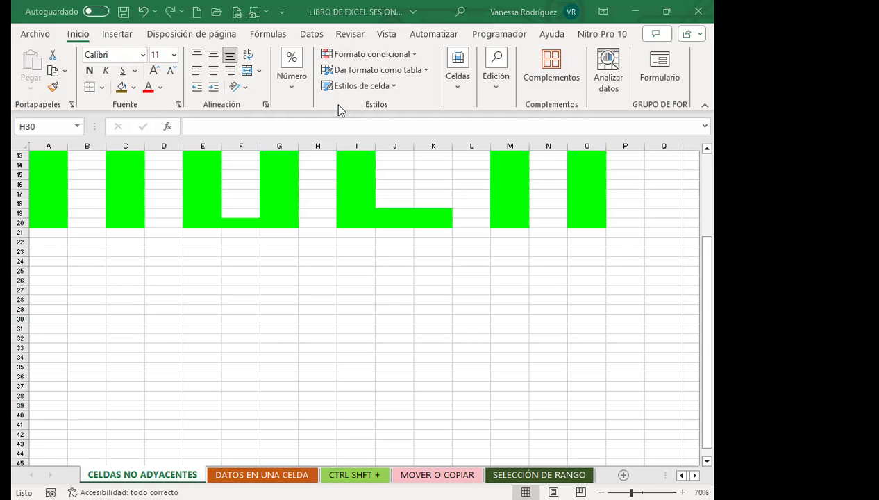
scroll(267, 310, up, 4)
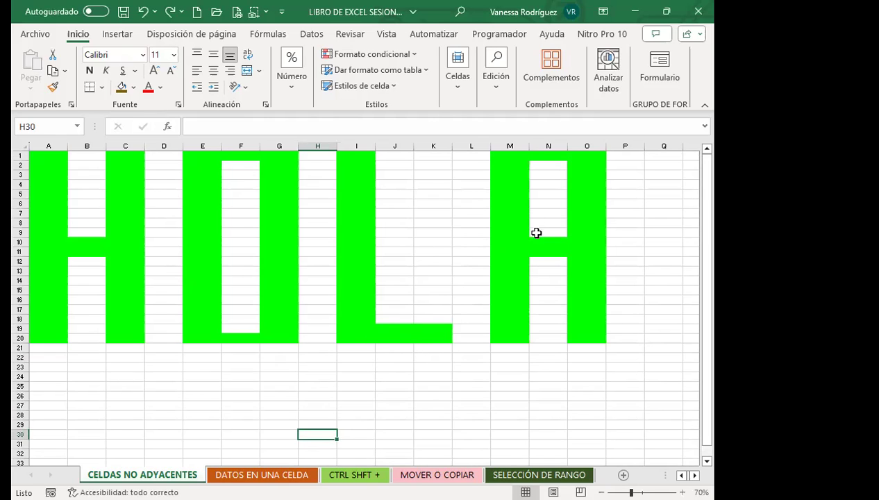
click(531, 261)
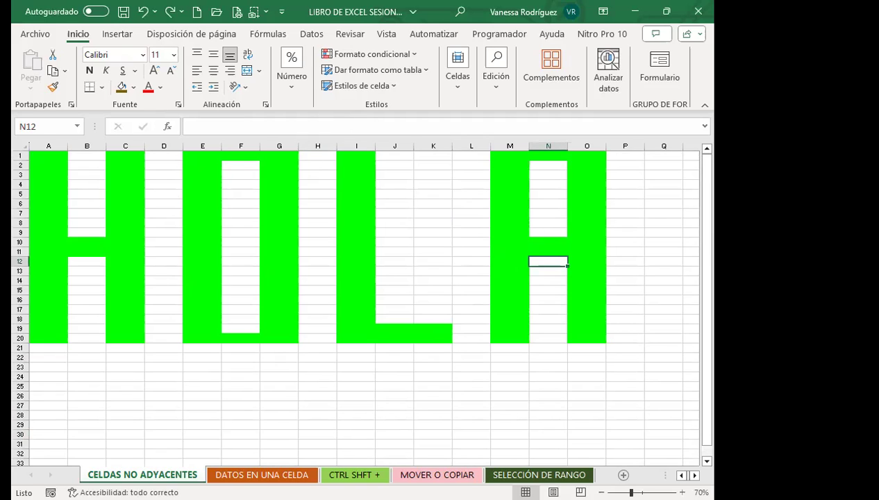
click(278, 386)
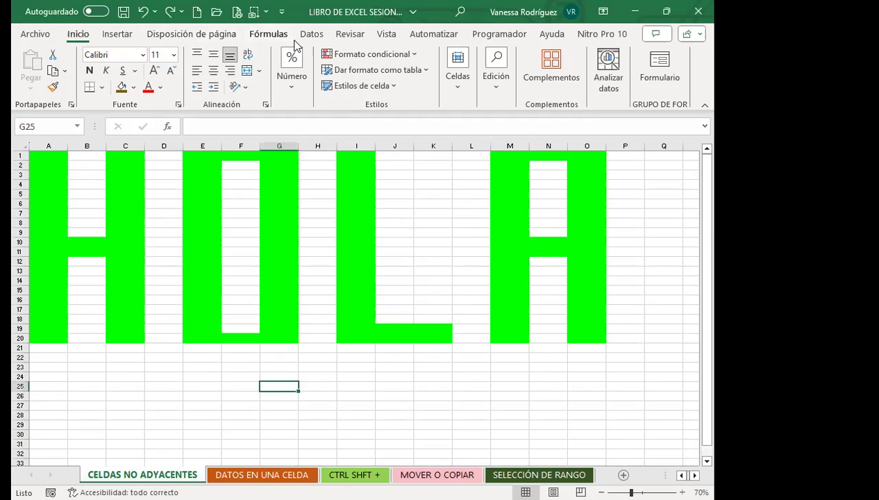
click(386, 35)
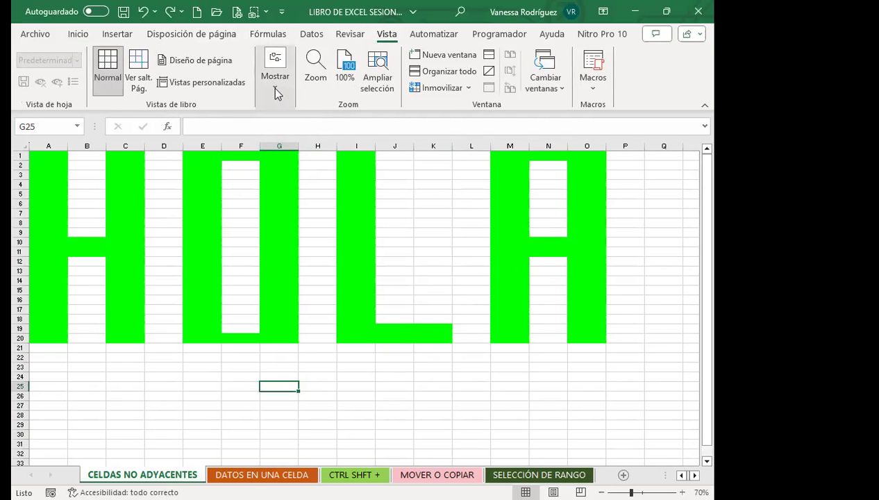
click(276, 93)
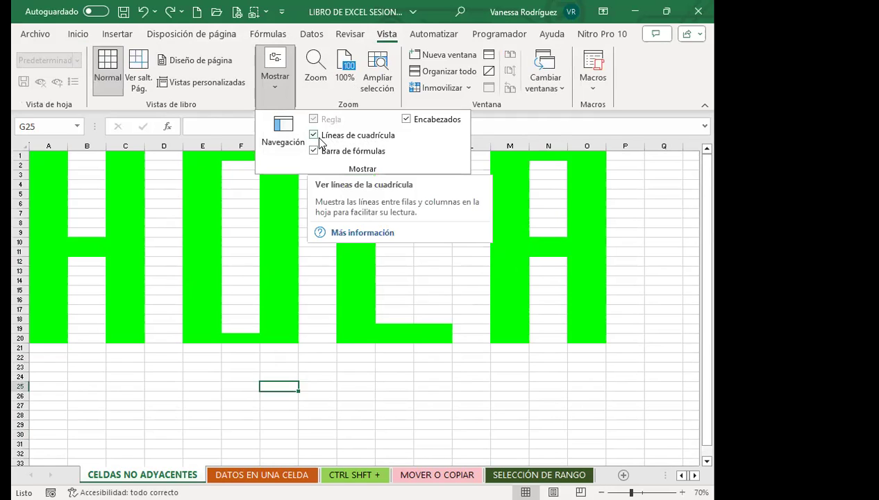
click(313, 135)
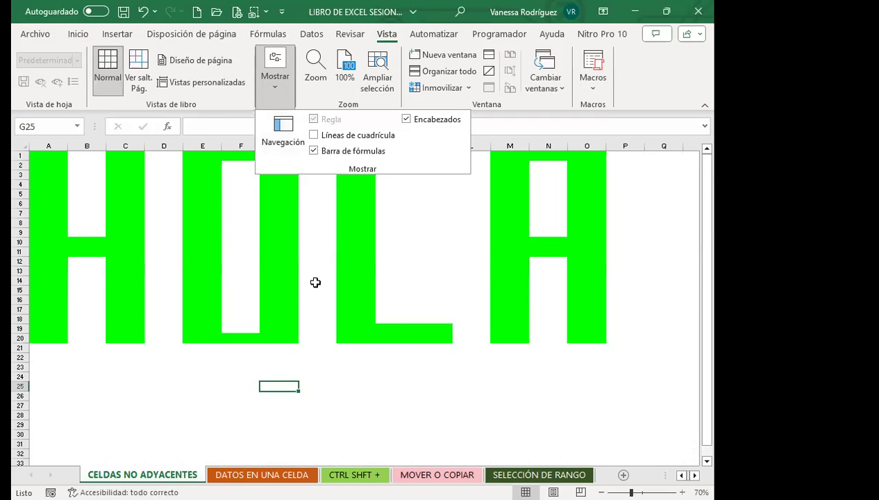
click(326, 278)
scroll(355, 380, down, 7)
scroll(354, 355, down, 7)
scroll(354, 343, up, 8)
scroll(354, 341, up, 5)
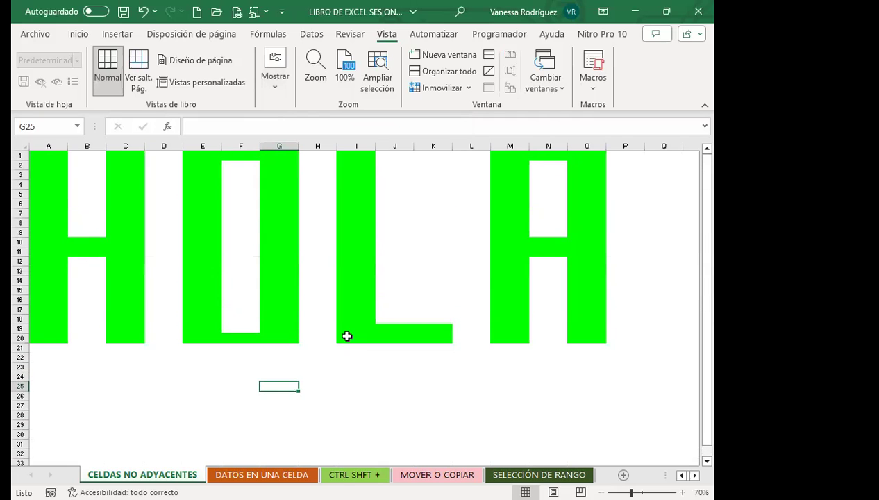
click(320, 293)
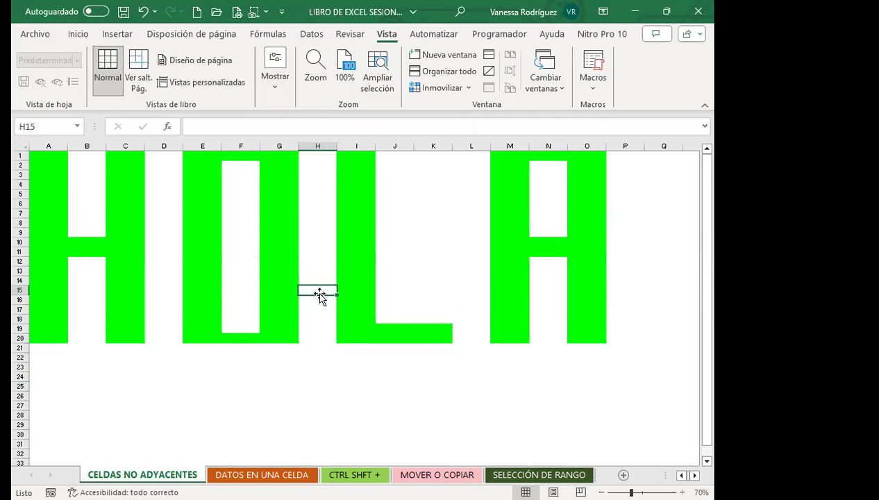
Step: Start a Page Layout background via Bing image search and browse the Océano category
click(175, 37)
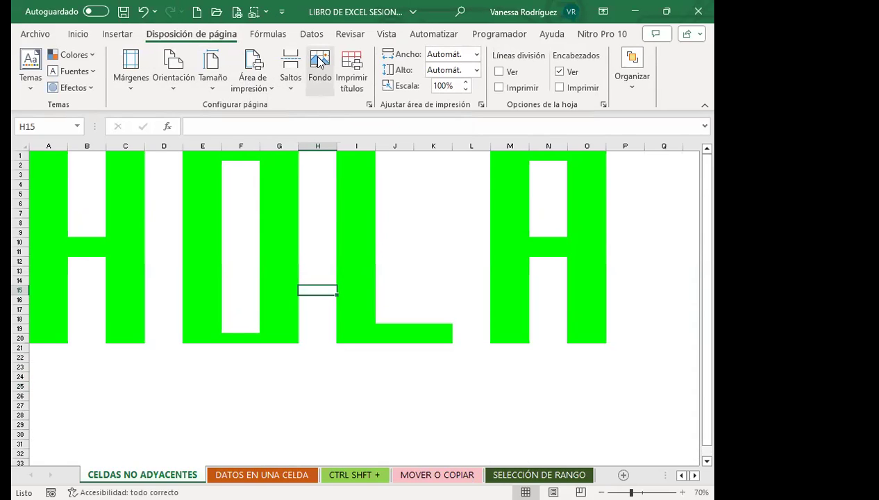
click(320, 62)
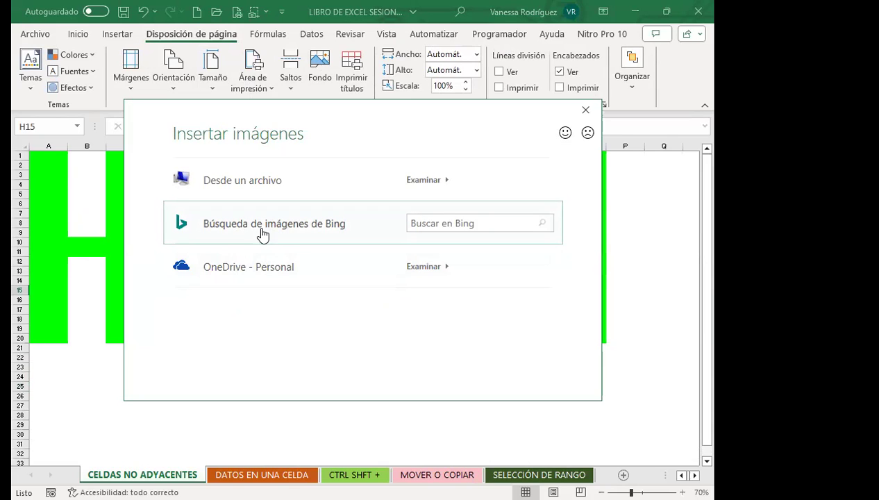
click(262, 236)
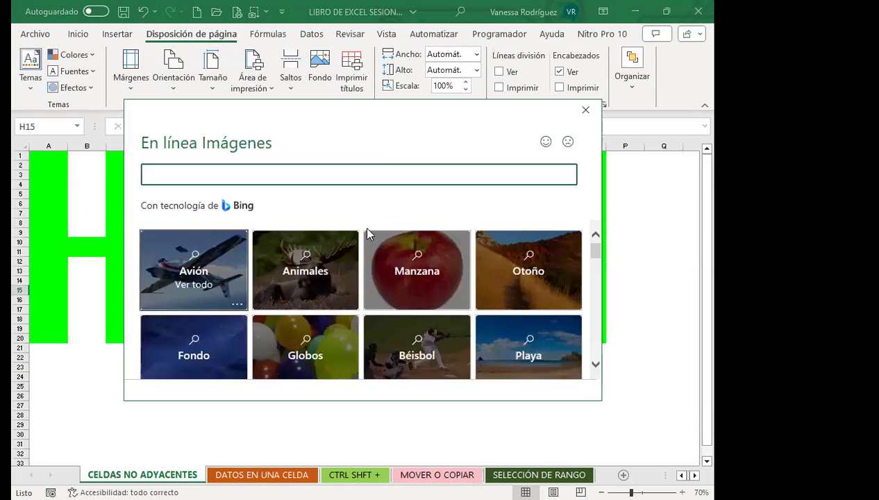
scroll(346, 318, down, 2)
scroll(346, 319, down, 2)
scroll(347, 321, down, 2)
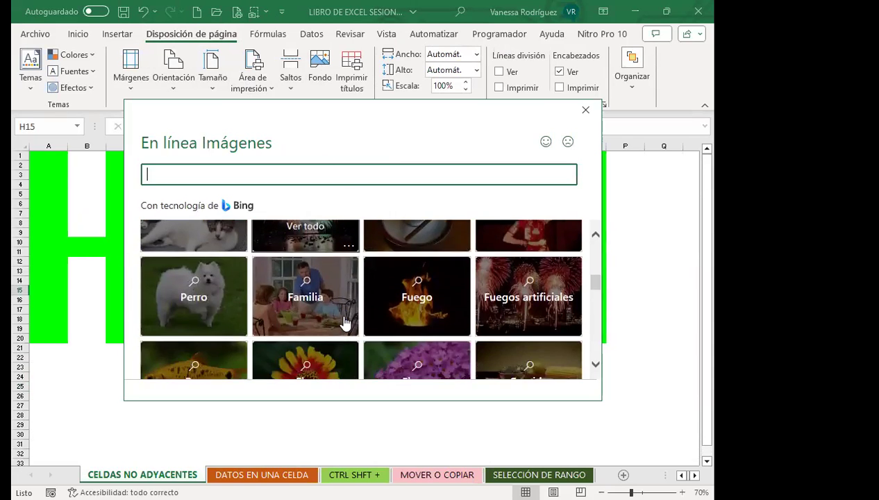
scroll(346, 321, down, 2)
scroll(347, 321, down, 5)
scroll(347, 321, down, 3)
scroll(346, 321, down, 1)
click(197, 276)
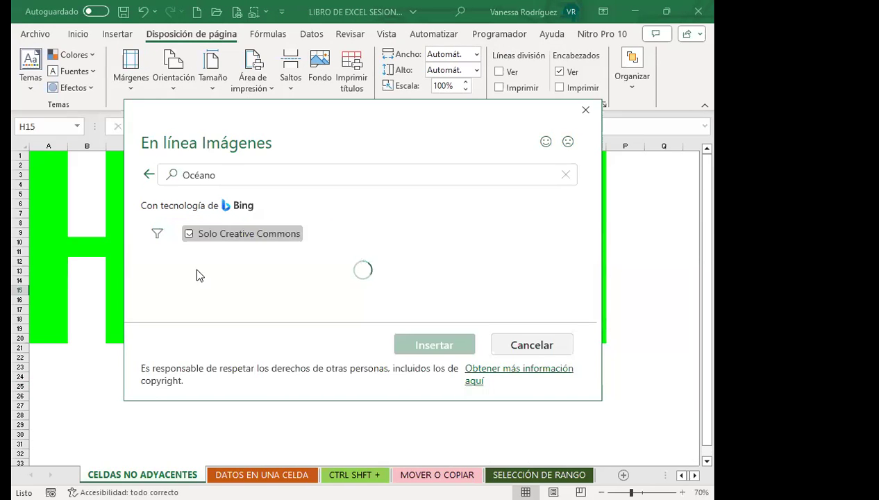
Step: Insert the sunset-over-the-ocean photo as the sheet background
scroll(396, 287, down, 1)
scroll(390, 289, down, 2)
scroll(390, 289, down, 1)
scroll(388, 290, down, 1)
scroll(197, 309, up, 3)
click(191, 300)
click(432, 345)
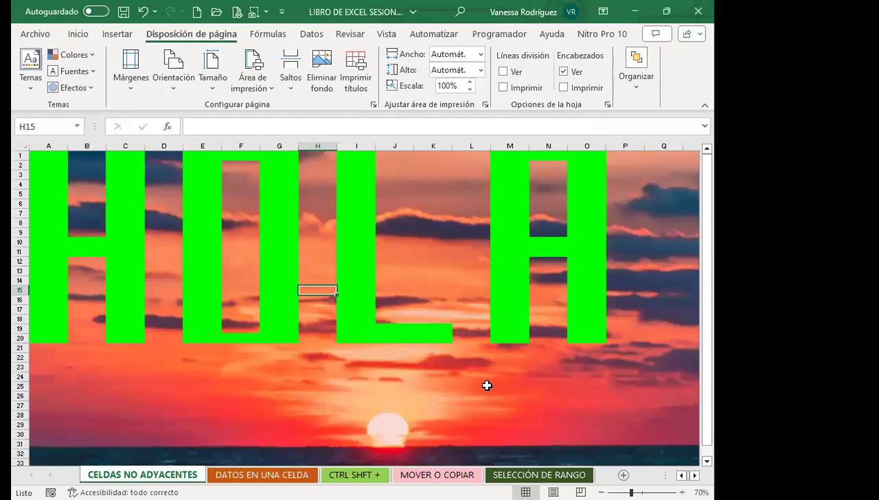
scroll(487, 385, down, 5)
scroll(486, 385, down, 6)
scroll(487, 385, down, 6)
scroll(487, 385, down, 6)
scroll(486, 385, down, 7)
scroll(487, 386, up, 7)
scroll(495, 386, up, 10)
scroll(499, 385, up, 4)
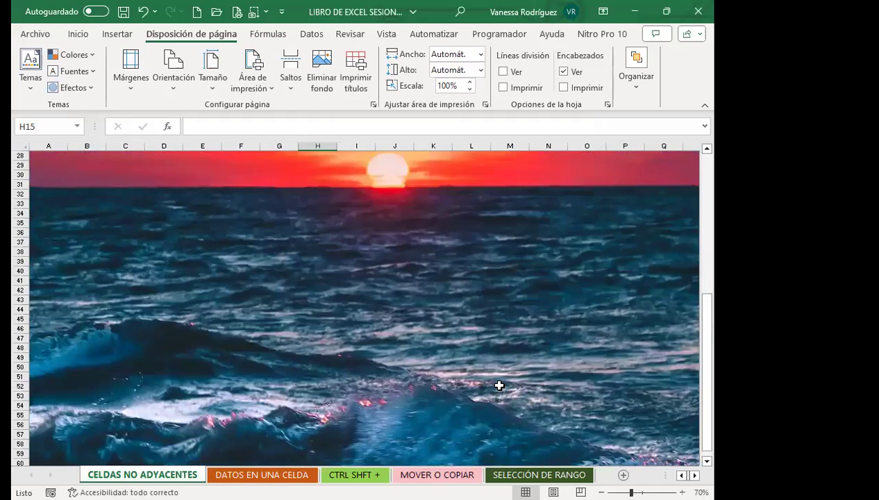
scroll(464, 366, up, 9)
click(471, 397)
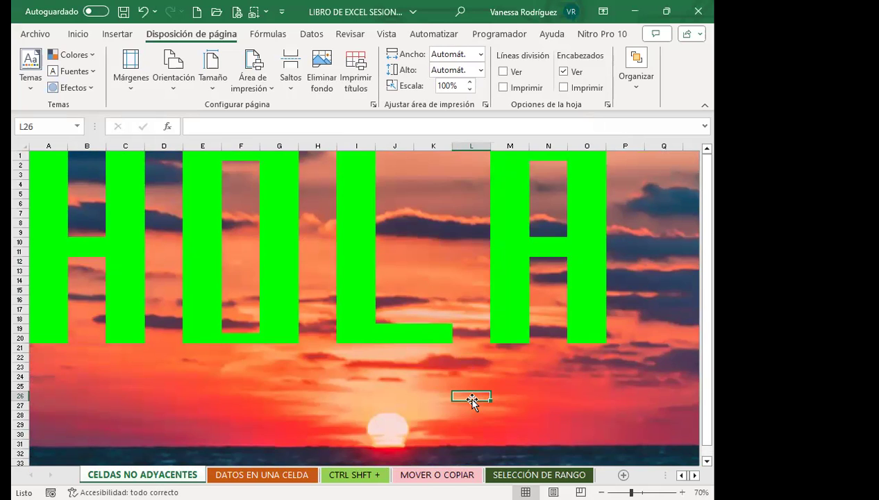
Step: Delete the sunset background image with Eliminar fondo on Page Layout
click(321, 396)
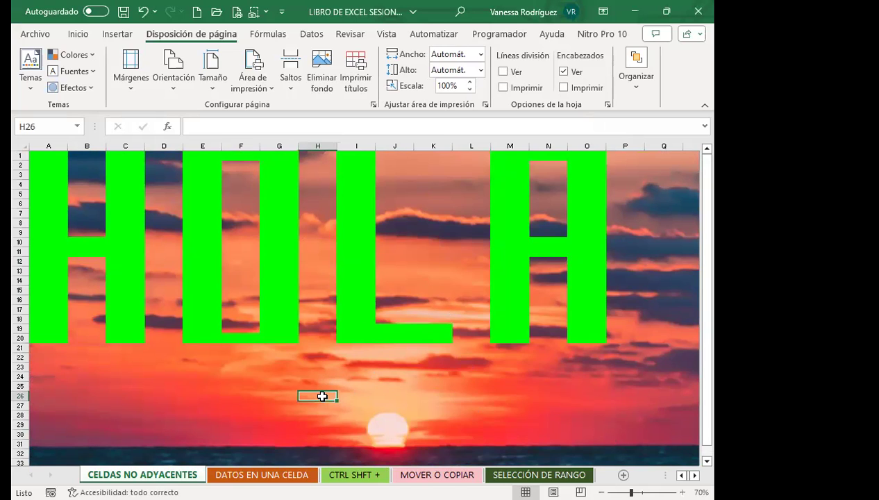
click(420, 397)
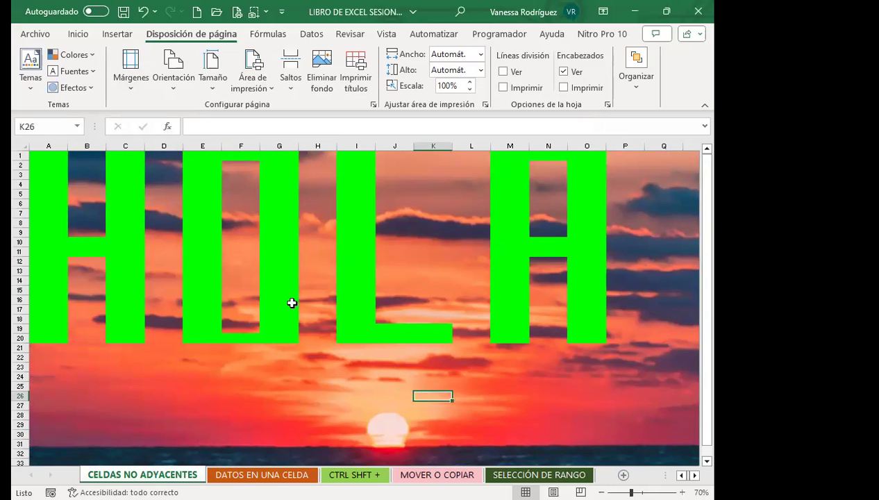
click(434, 404)
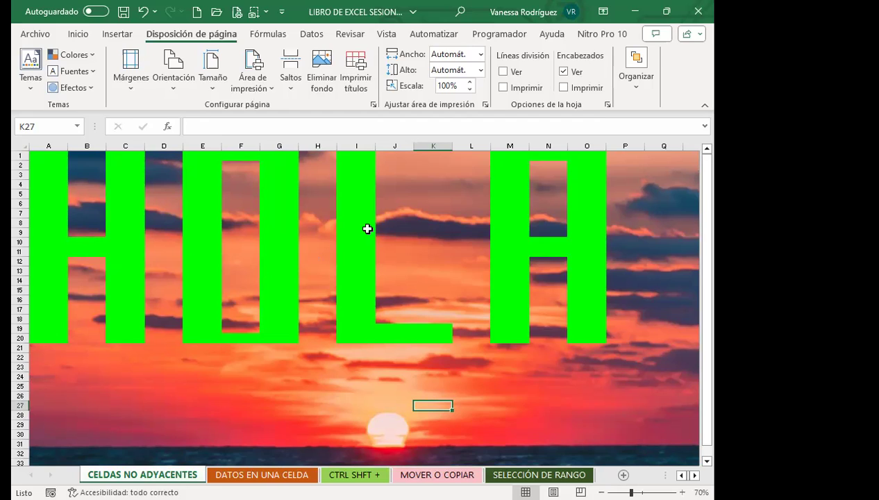
scroll(347, 295, down, 4)
scroll(403, 342, down, 4)
scroll(407, 339, down, 4)
scroll(471, 337, up, 8)
scroll(472, 338, up, 4)
click(216, 396)
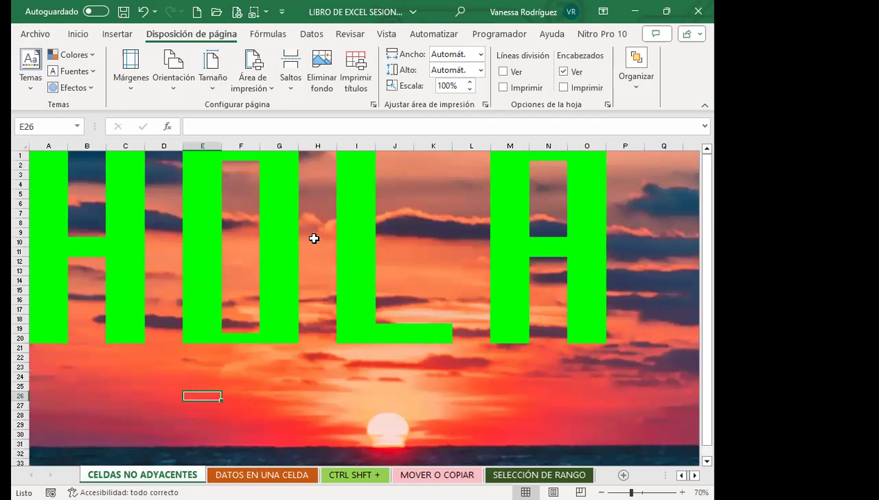
click(322, 66)
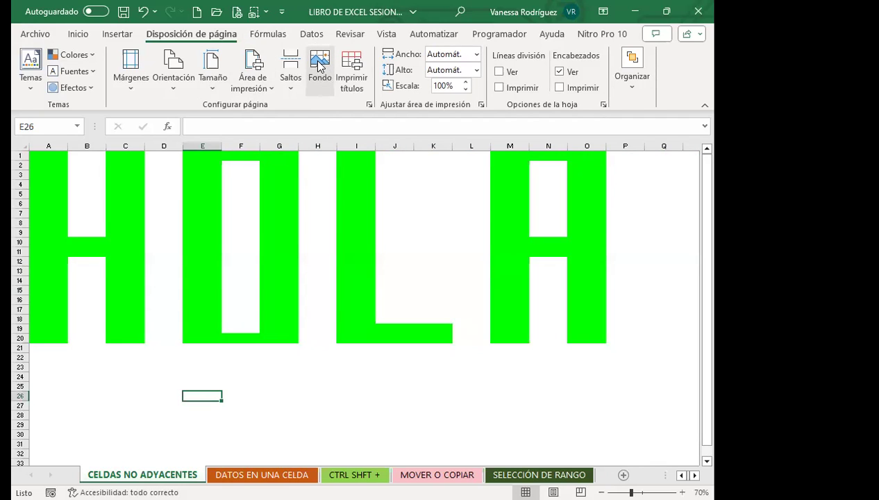
Step: Start a new sheet background via Bing image search and browse the Fondo category
click(320, 66)
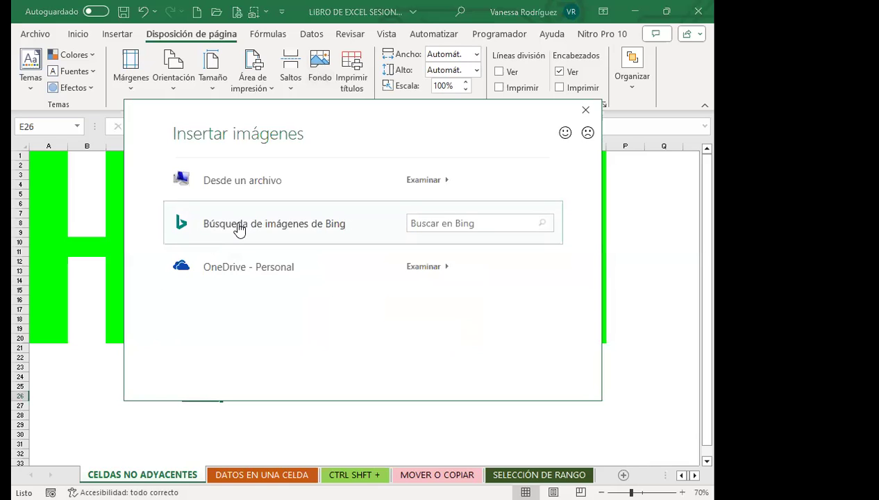
click(239, 229)
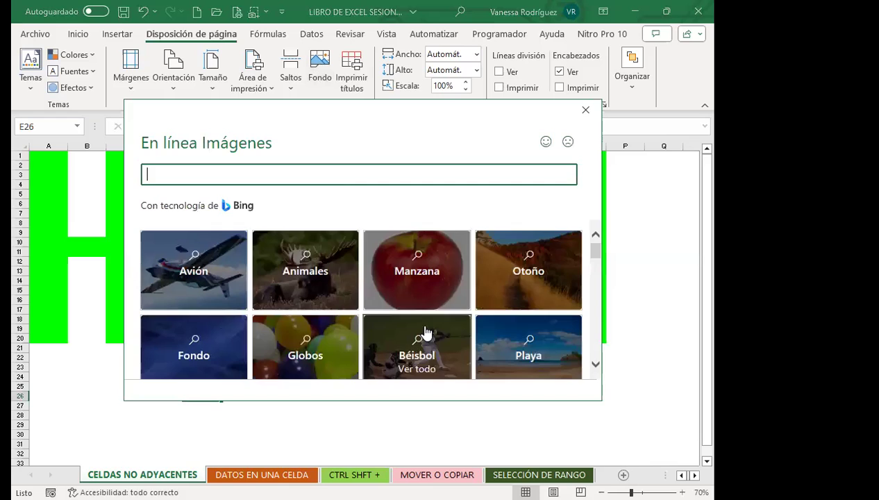
scroll(416, 337, down, 2)
click(199, 328)
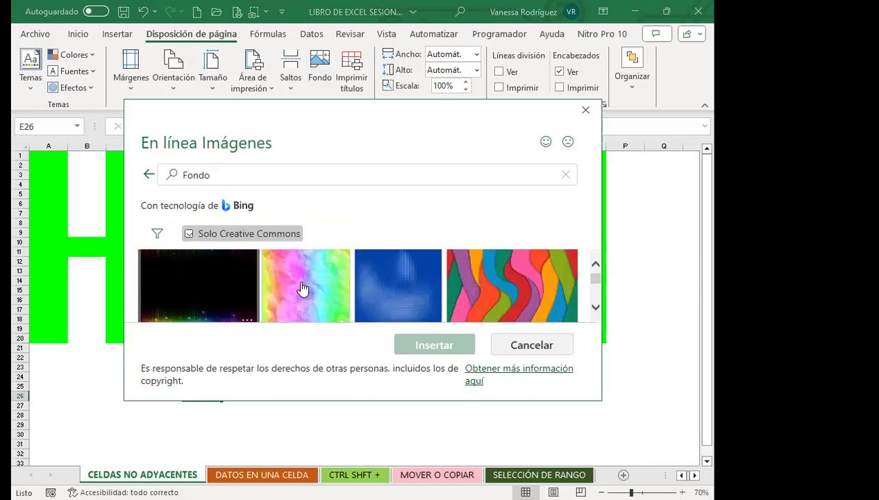
scroll(344, 304, down, 2)
scroll(391, 287, down, 1)
scroll(325, 304, down, 1)
scroll(197, 309, up, 1)
scroll(353, 316, down, 1)
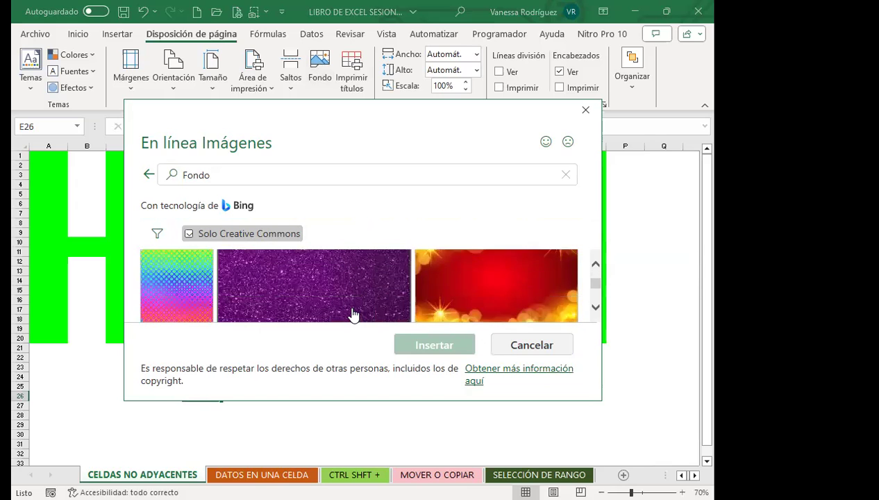
Step: Insert the red and gold bokeh image as the sheet background
click(472, 281)
click(434, 349)
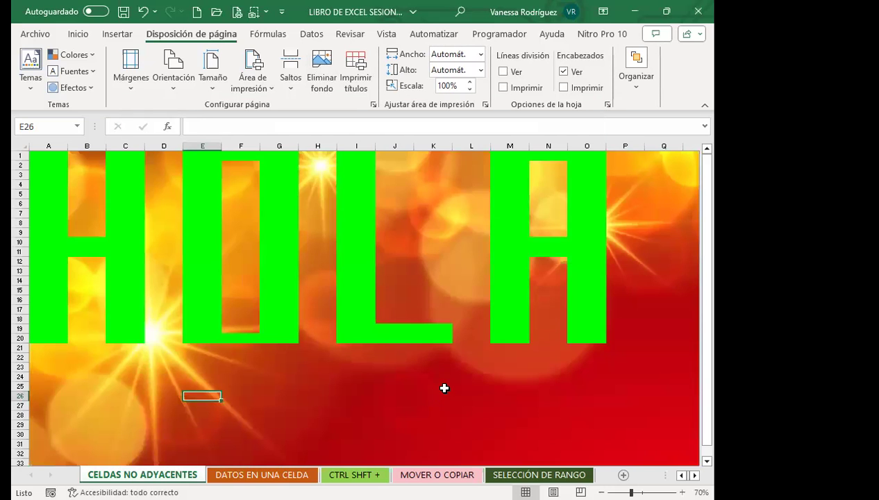
scroll(526, 377, down, 3)
scroll(526, 378, down, 6)
scroll(526, 377, down, 5)
scroll(526, 377, up, 9)
scroll(525, 377, up, 5)
click(467, 251)
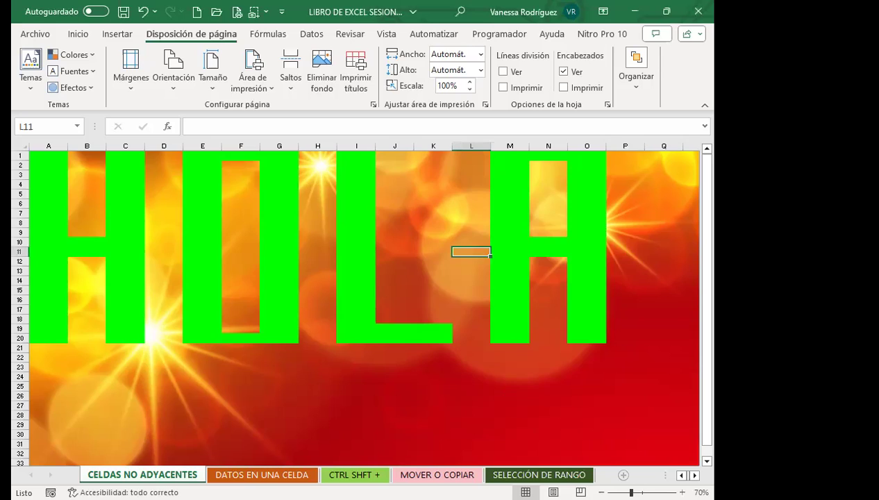
Step: Insert a new worksheet and name it COPIAR
click(623, 474)
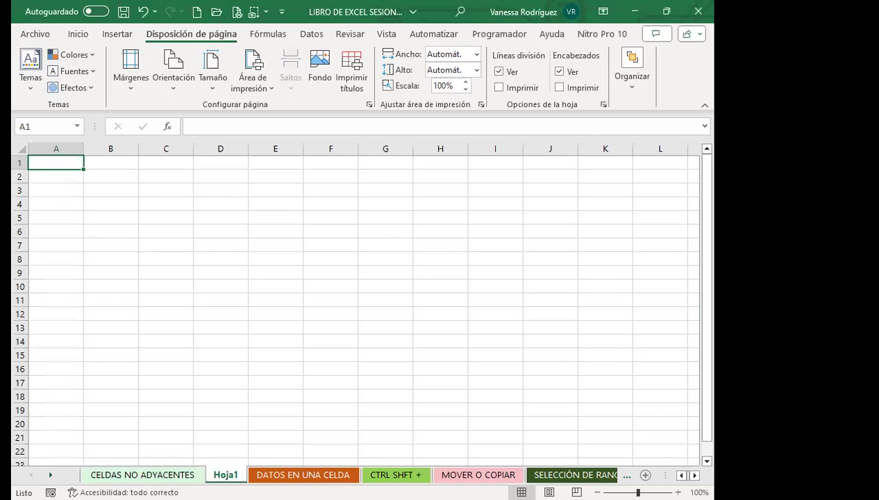
double_click(234, 474)
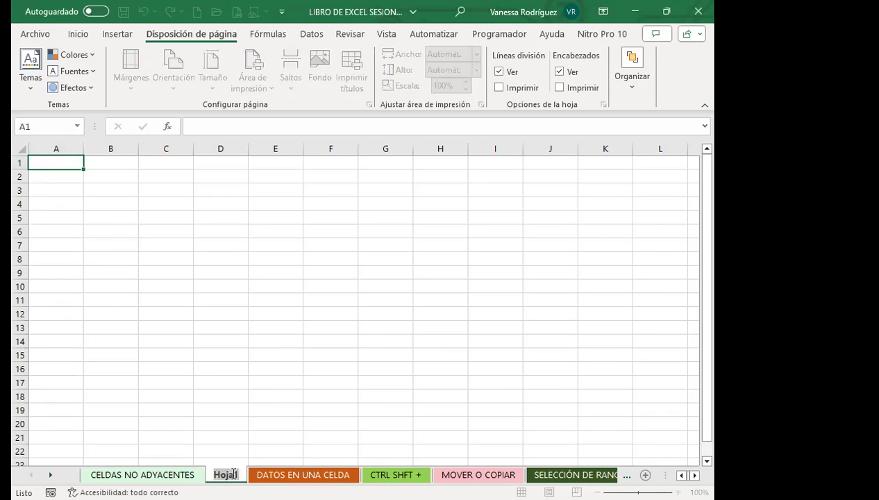
text(COPIAR)
click(288, 437)
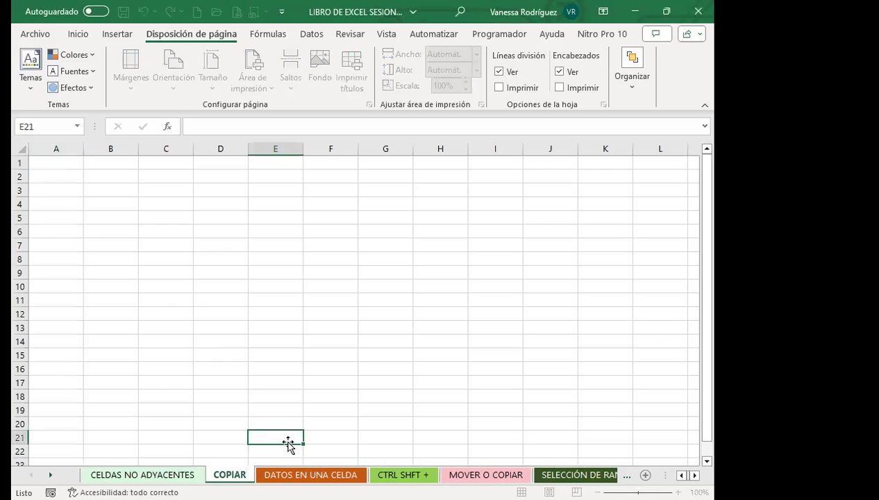
Step: On CELDAS NO ADYACENTES, select the HOLA letters range A1:O21, then clear the selection
click(156, 472)
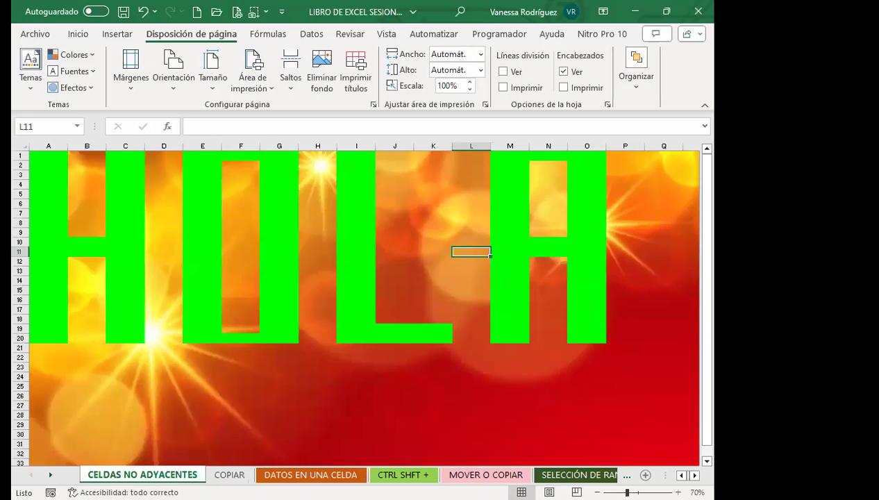
click(42, 156)
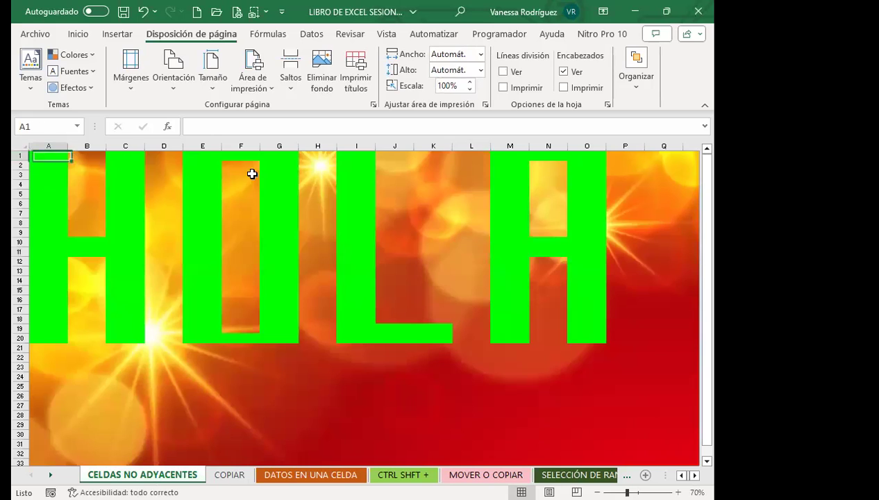
drag(252, 175, 589, 347)
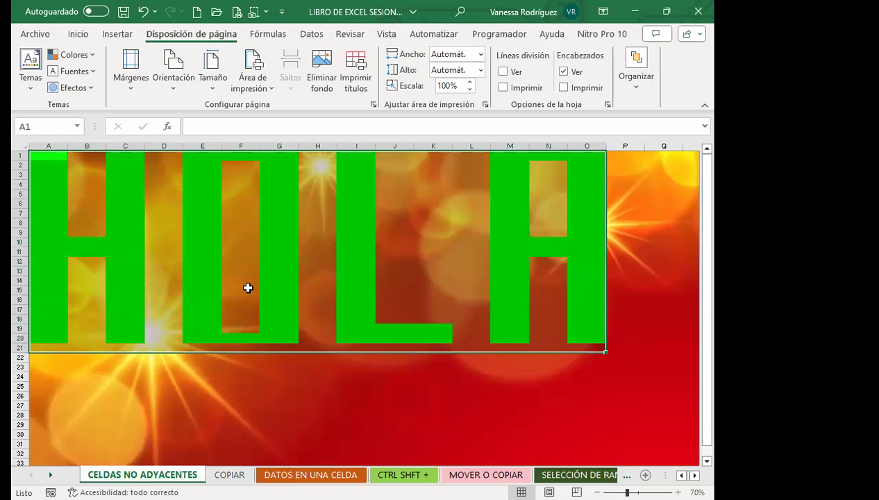
click(78, 35)
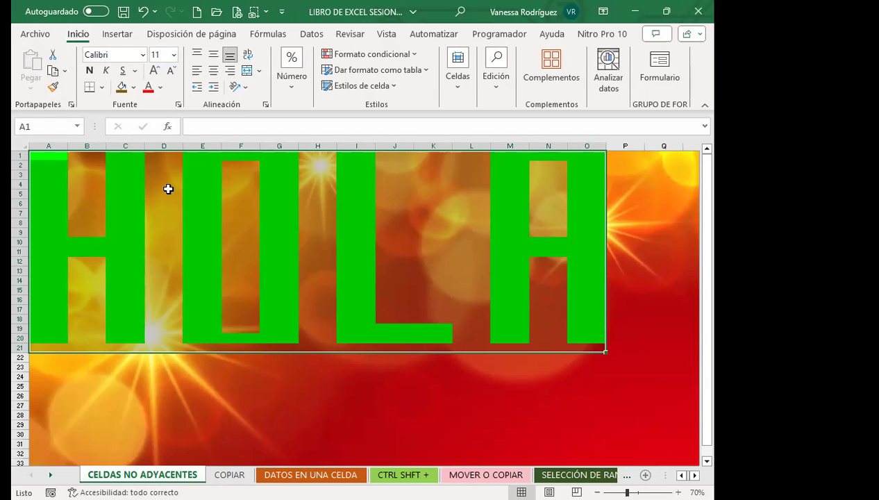
right_click(195, 187)
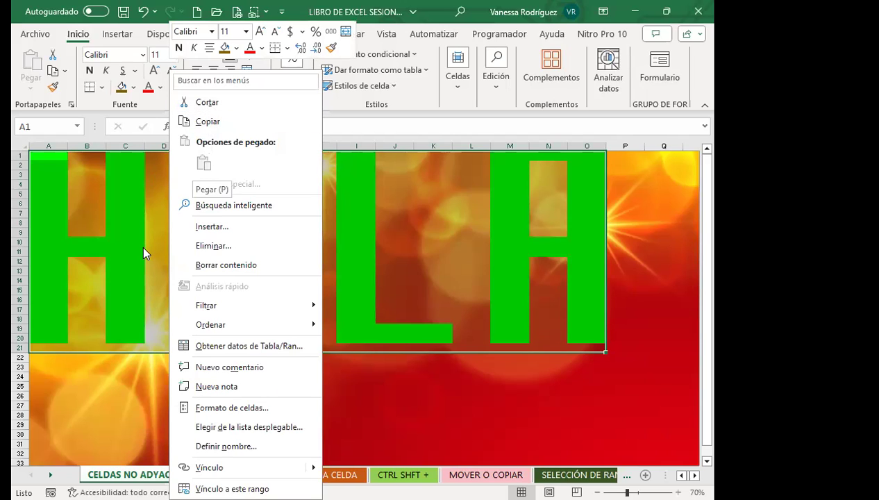
key(Escape)
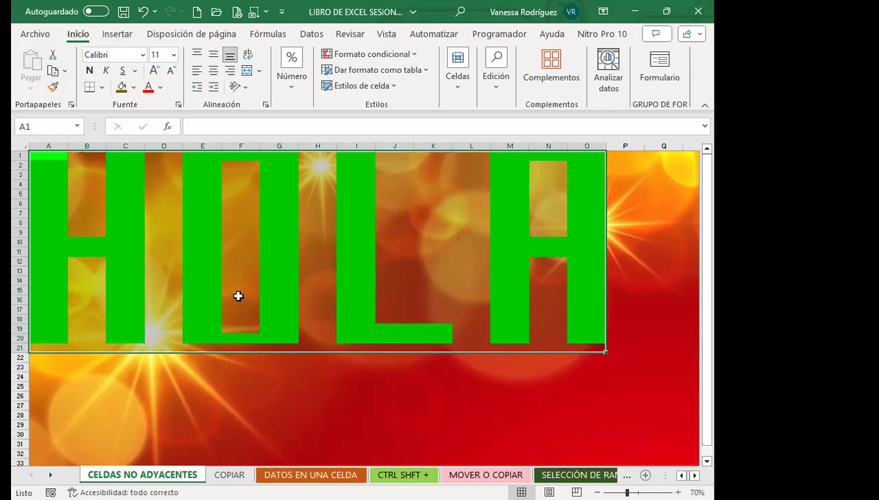
click(268, 290)
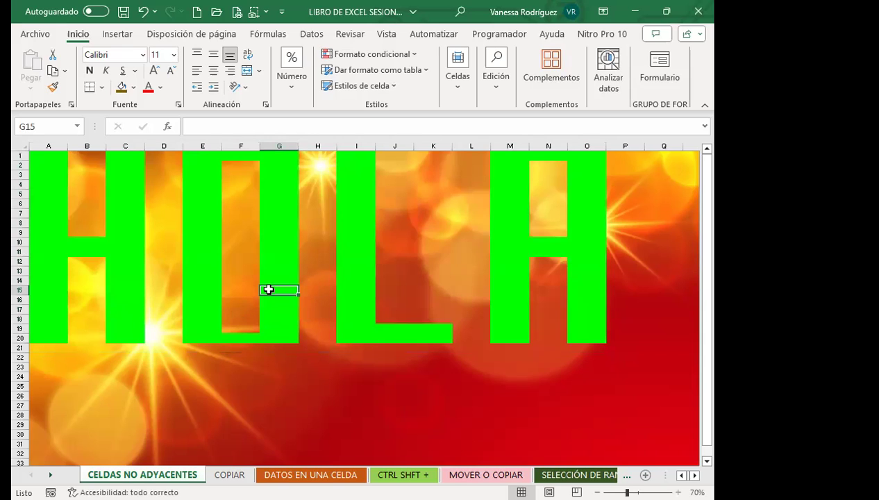
Step: Copy the entire CELDAS NO ADYACENTES sheet with Ctrl+A, Ctrl+C and go to COPIAR
key(ctrl+a)
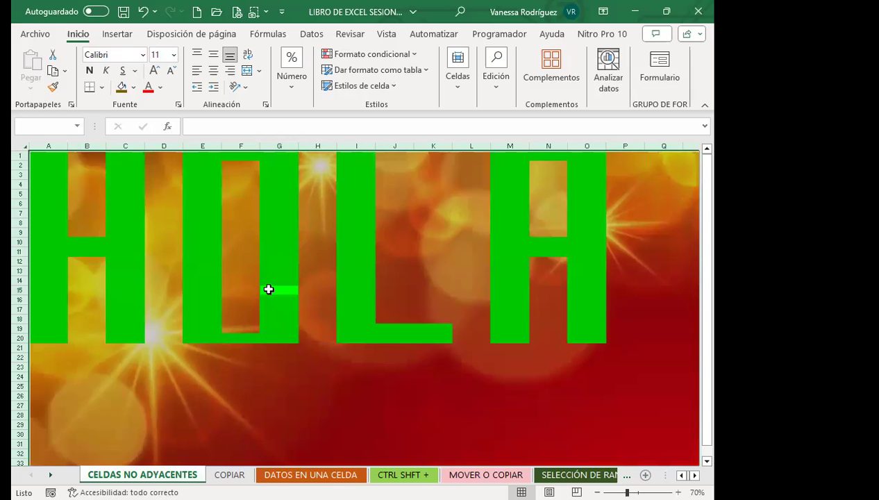
key(ctrl+c)
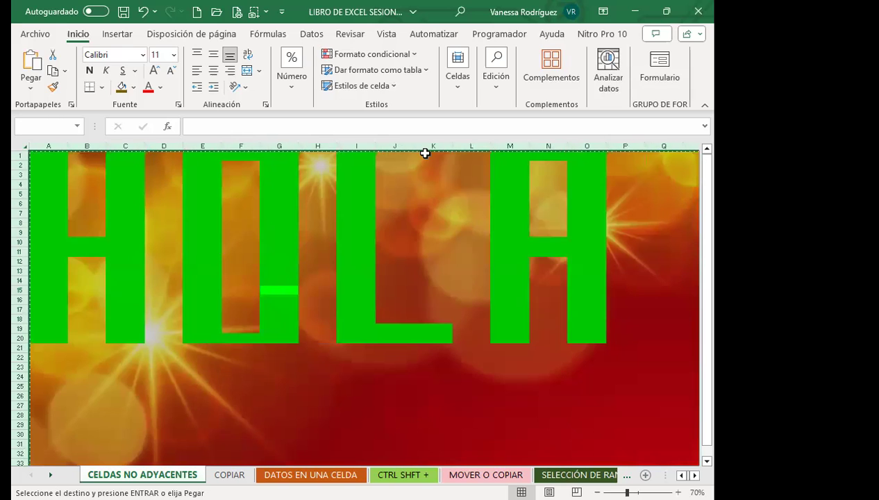
click(230, 474)
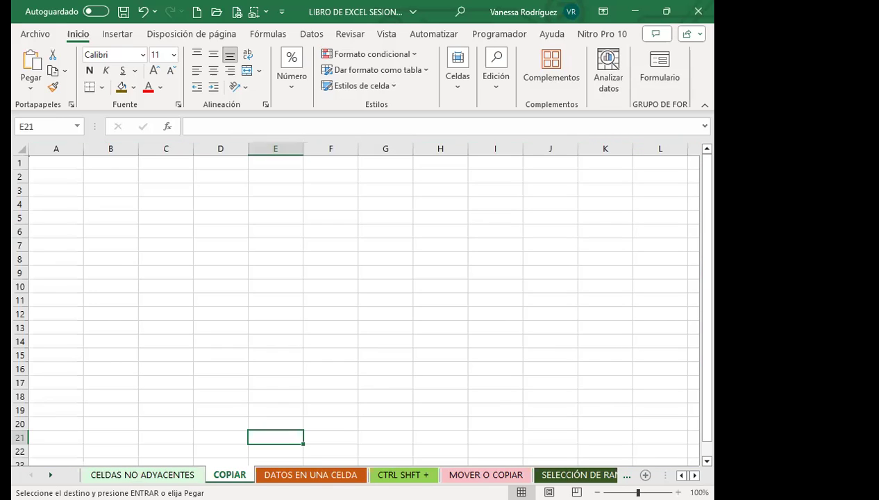
Step: Paste the copied HOLA pattern at A1 on COPIAR, inspect it, then undo the paste
click(48, 164)
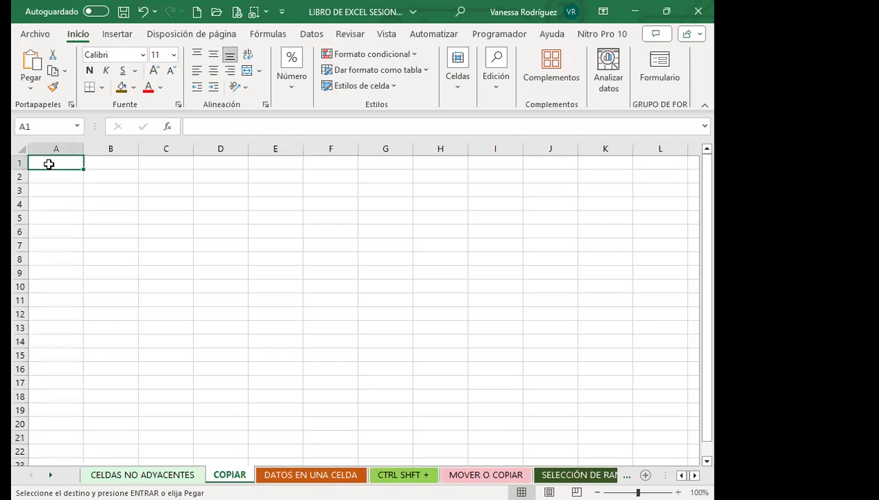
key(ctrl+v)
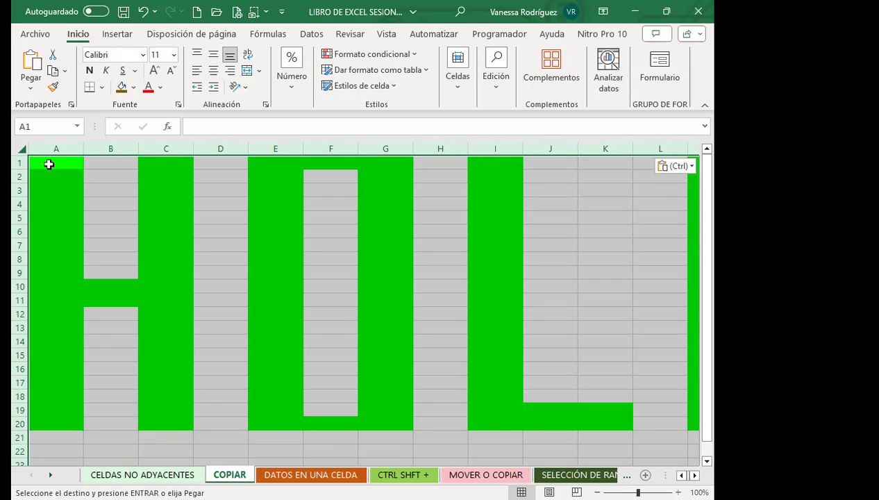
scroll(265, 283, down, 5)
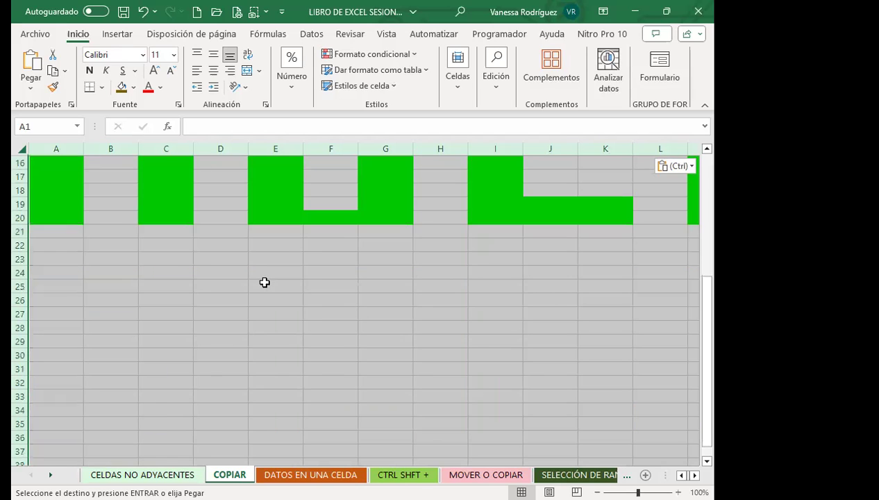
scroll(265, 282, down, 3)
click(265, 285)
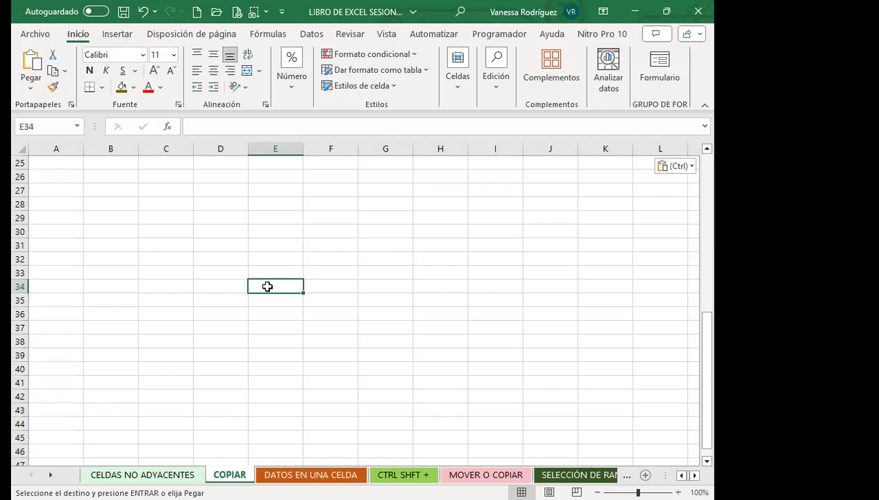
scroll(266, 286, up, 3)
scroll(227, 302, up, 4)
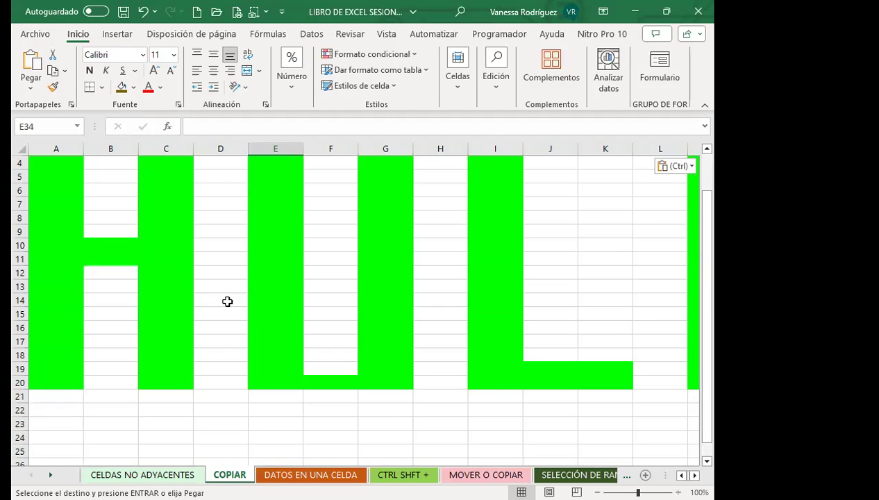
key(ctrl+z)
click(228, 301)
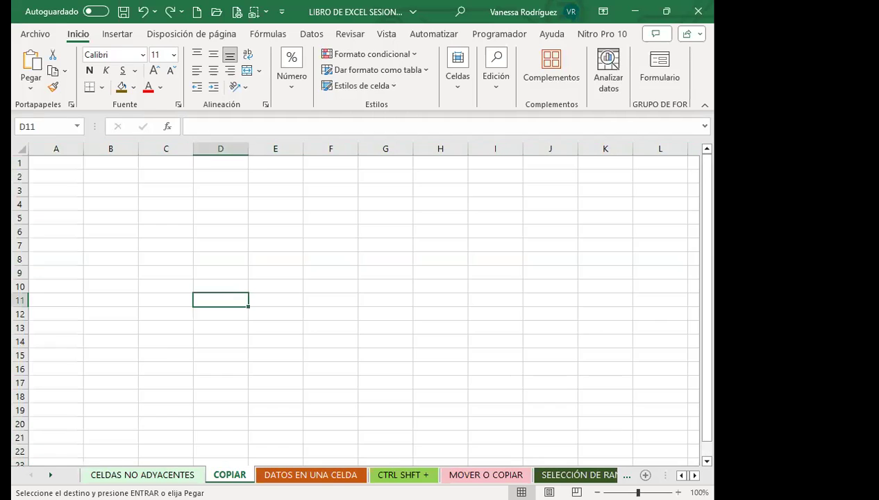
Step: Reselect the whole HOLA sheet, paste it over all of COPIAR, and undo again
click(115, 474)
click(18, 143)
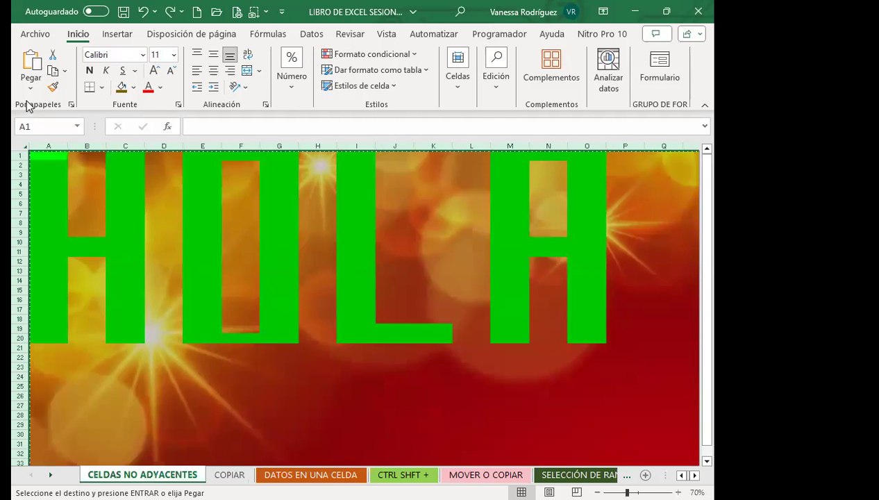
click(227, 475)
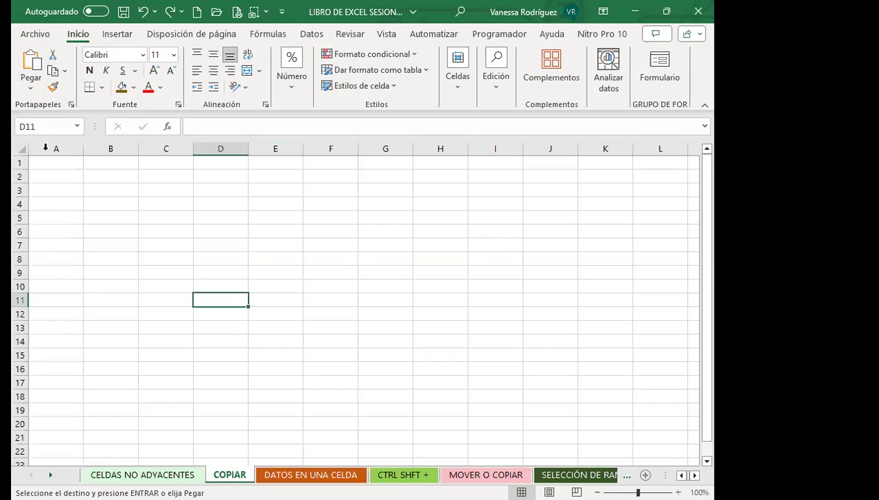
click(22, 147)
click(31, 63)
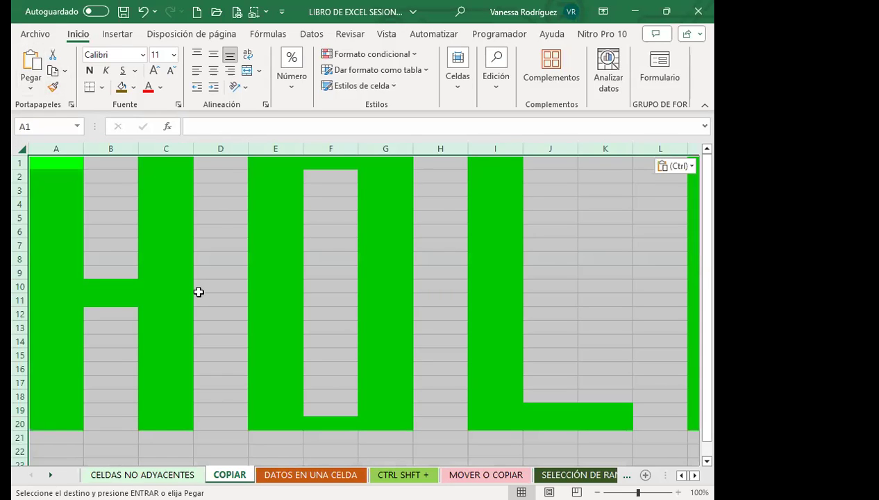
key(ctrl+z)
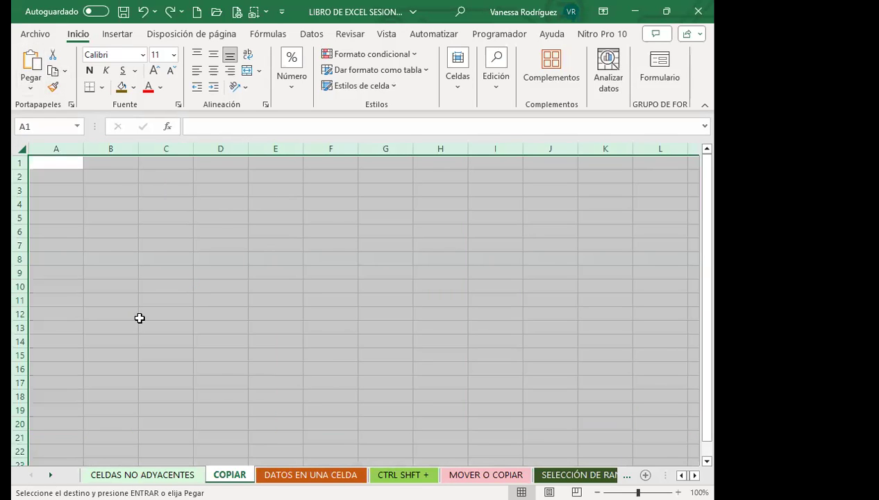
Step: Copy the HOLA sheet via the shortcut menu and paste into COPIAR with original formatting
key(ctrl+Page_Up)
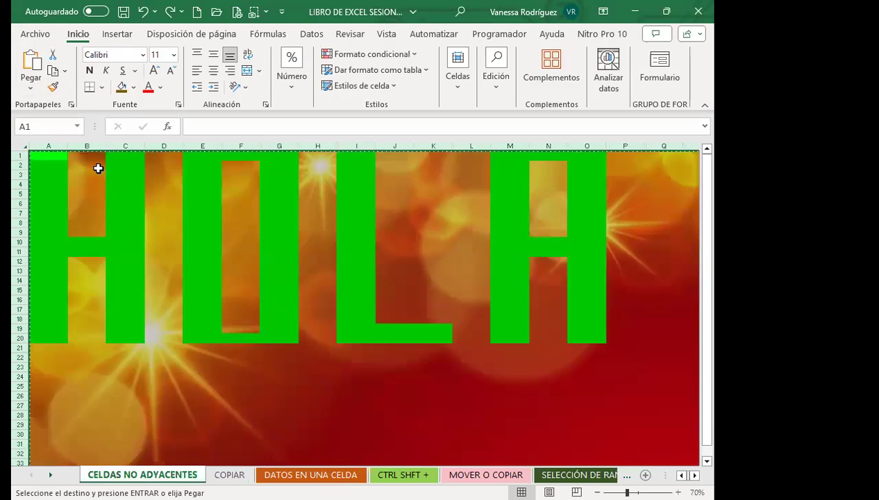
right_click(114, 200)
click(127, 221)
key(ctrl+Page_Down)
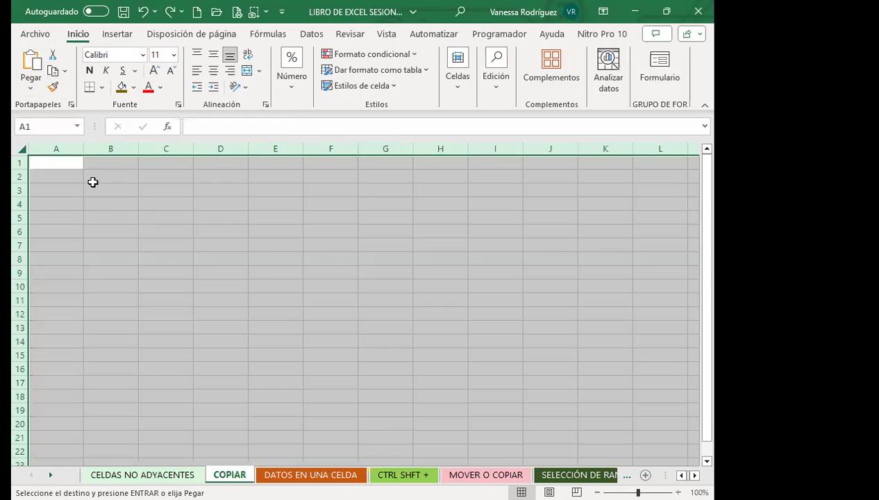
right_click(96, 237)
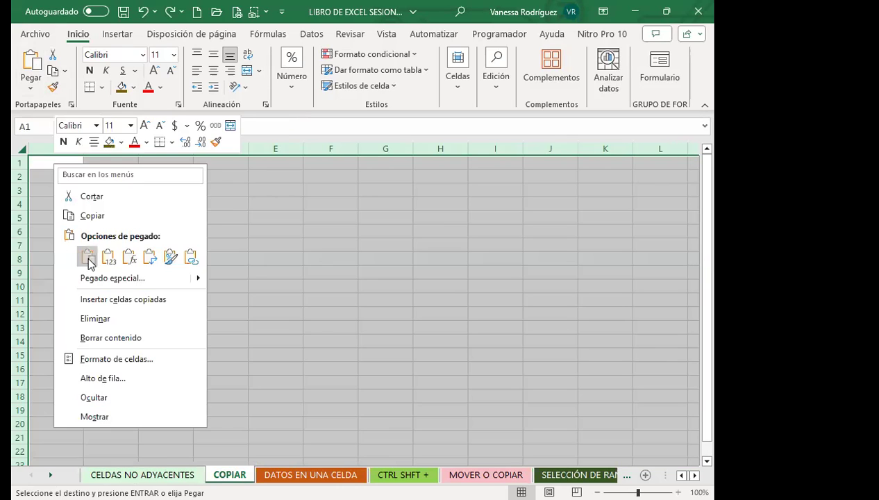
click(88, 257)
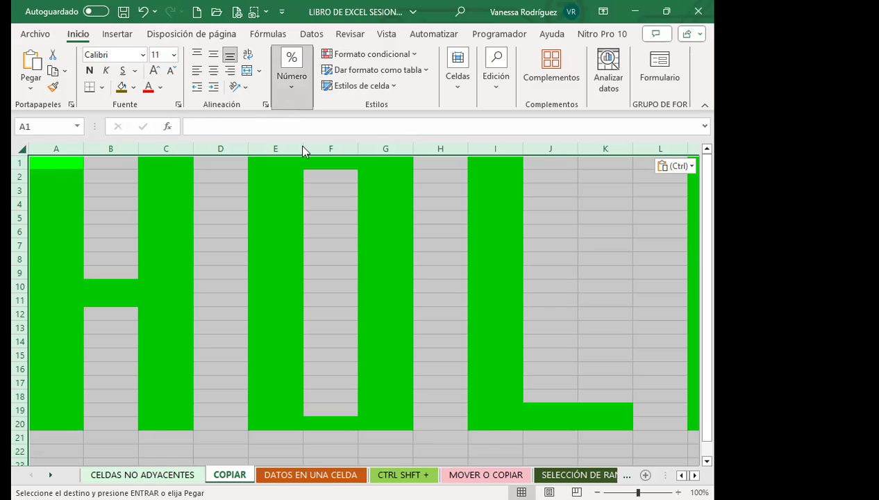
Step: Hide the sheet's gridlines from the View settings
click(291, 76)
click(392, 33)
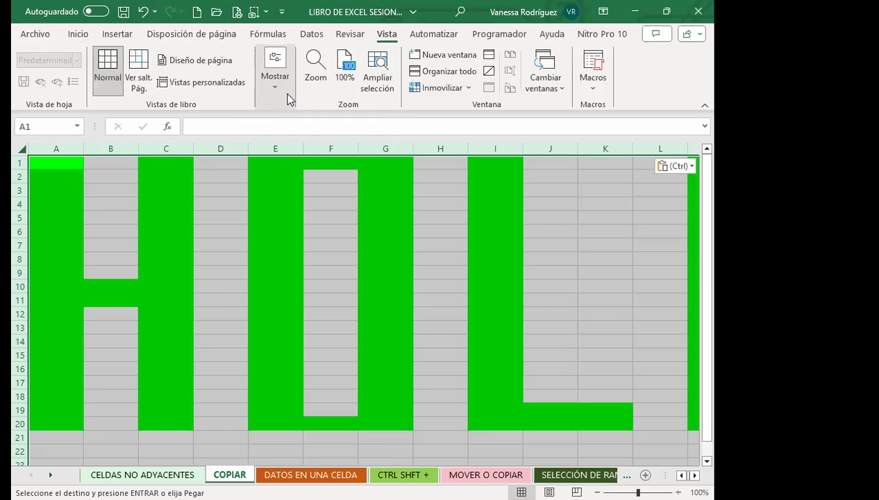
click(277, 89)
click(314, 135)
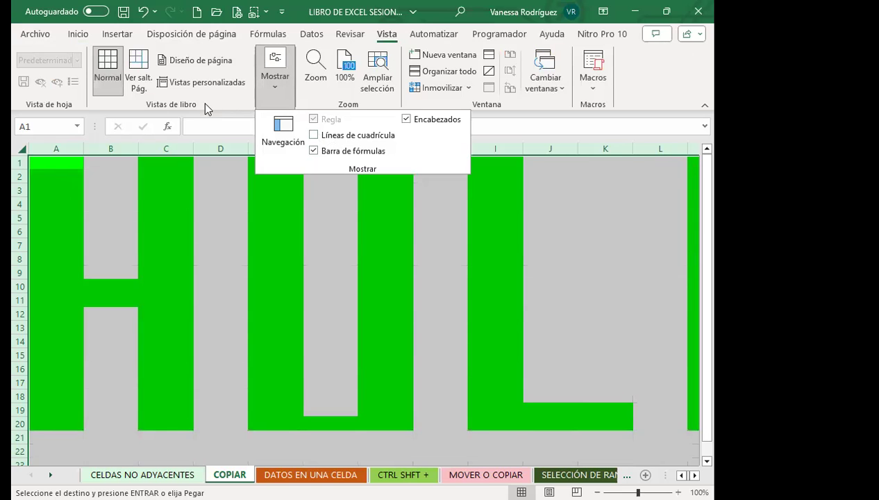
click(199, 35)
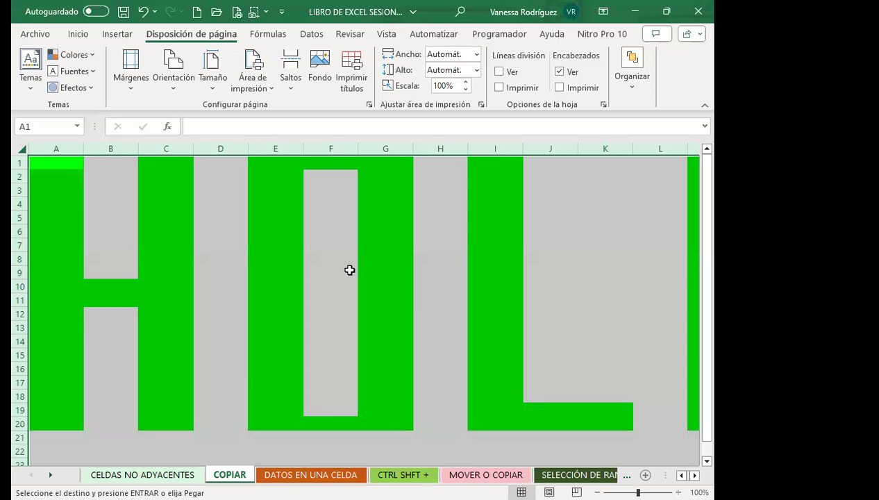
Step: Select the whole sheet and undo the pasted green fill, leaving COPIAR blank
click(18, 147)
click(74, 34)
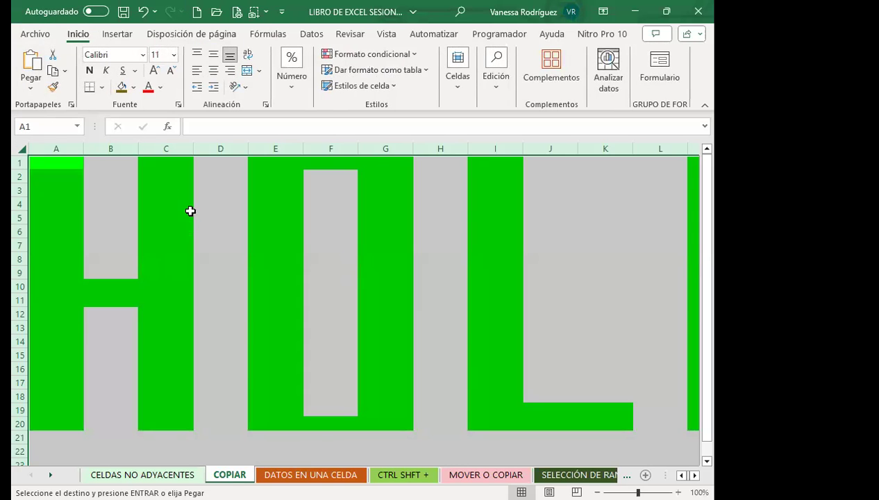
key(ctrl+z)
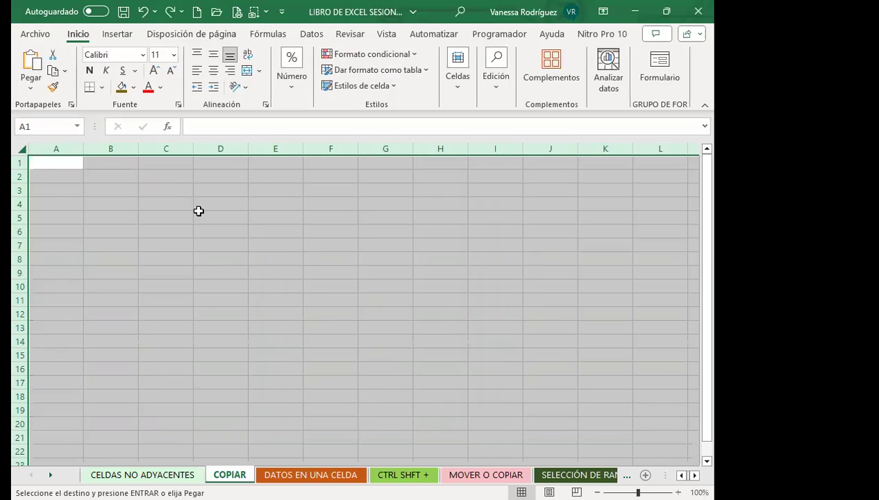
click(207, 216)
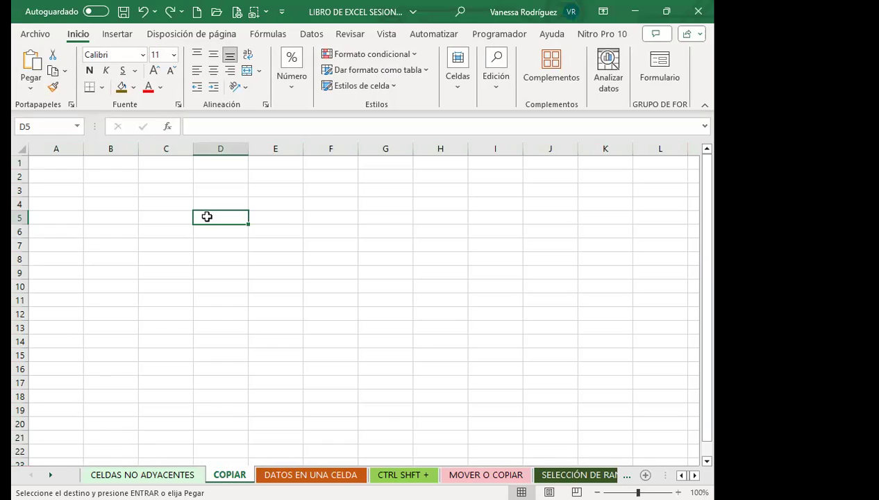
Step: Delete the COPIAR sheet, confirming the permanent deletion
click(166, 474)
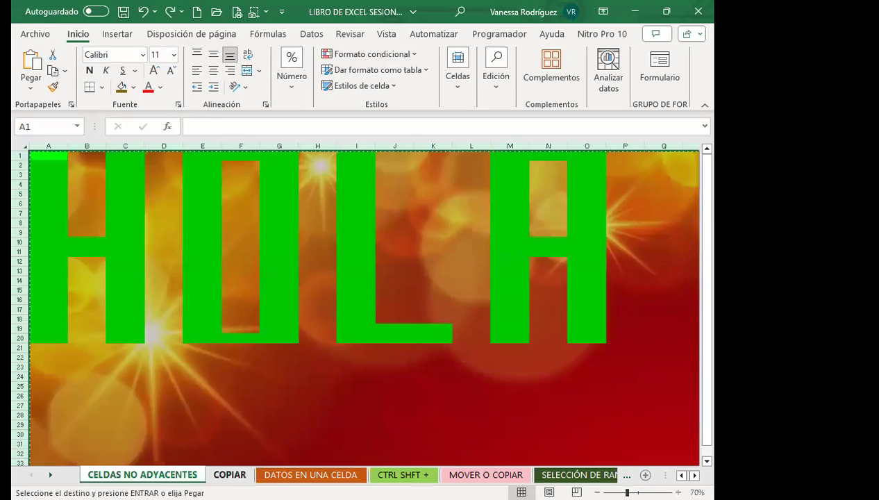
key(ctrl+Page_Down)
right_click(229, 474)
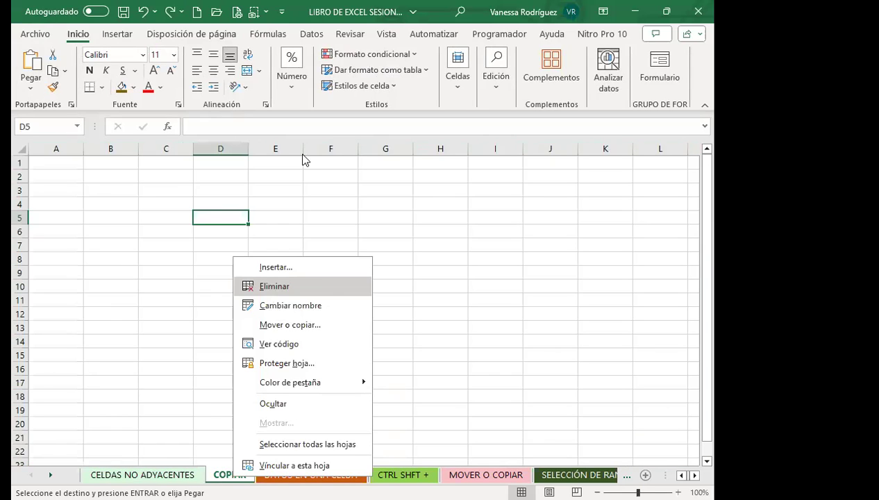
click(266, 286)
click(331, 296)
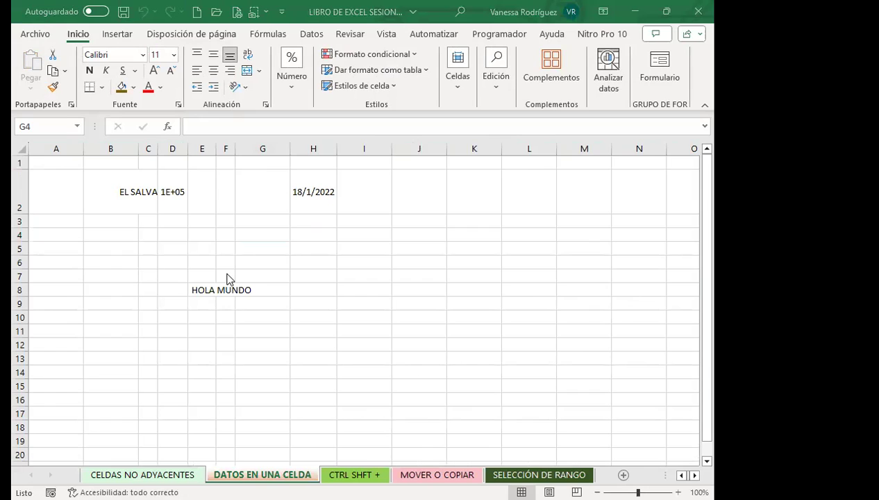
Step: Select every cell on the CELDAS NO ADYACENTES sheet
ctrl+click(129, 474)
click(153, 473)
click(25, 146)
Step: Copy the sheet, add Hoja2, paste only Formatos via Pegado especial, then undo it
click(52, 70)
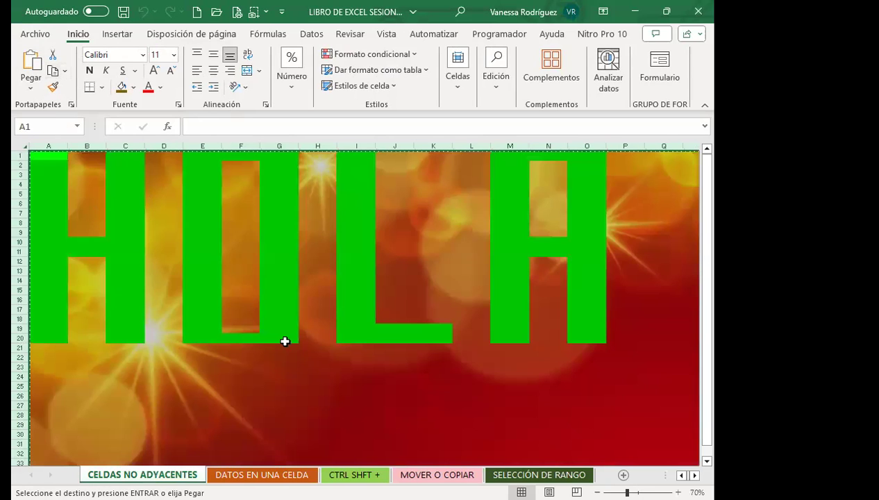
click(623, 474)
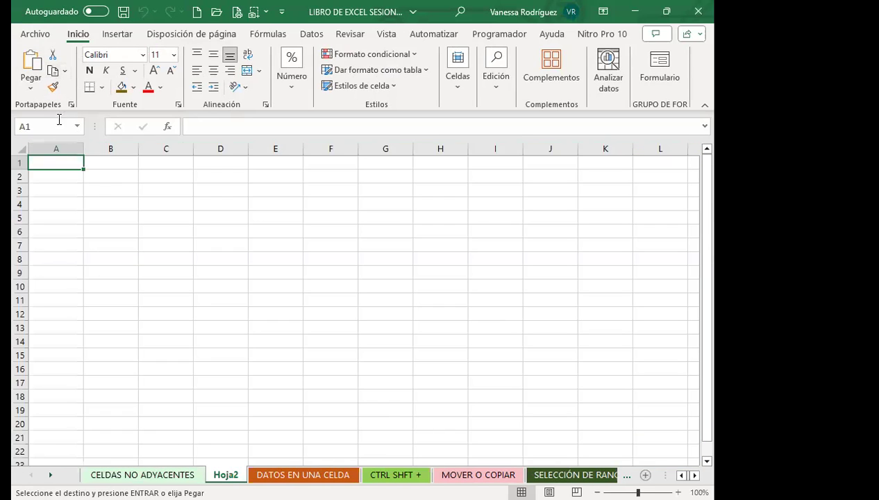
click(29, 89)
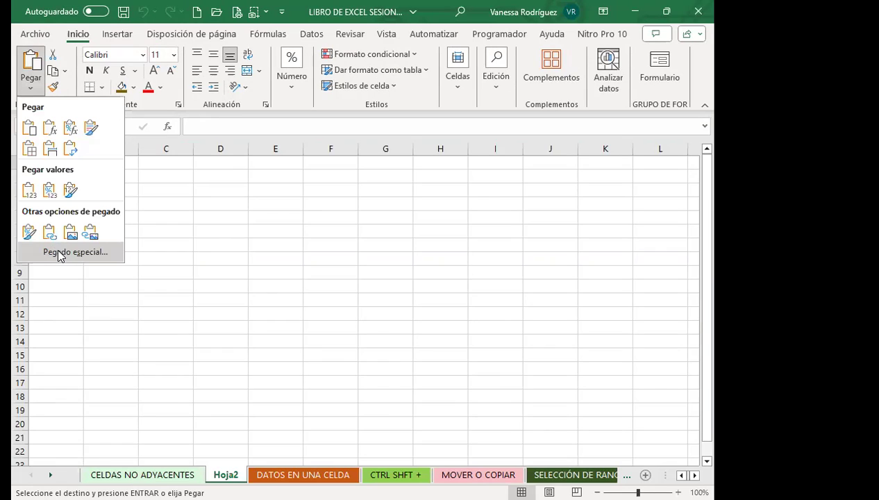
click(59, 253)
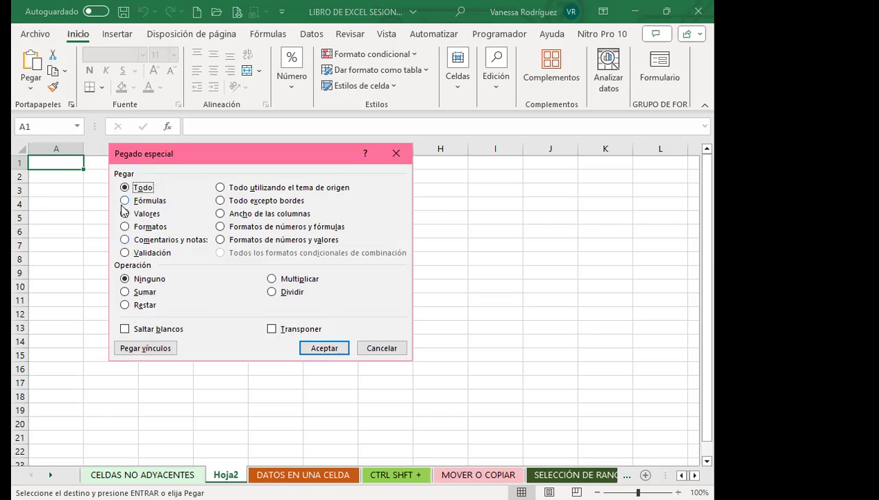
click(125, 227)
click(326, 350)
click(325, 349)
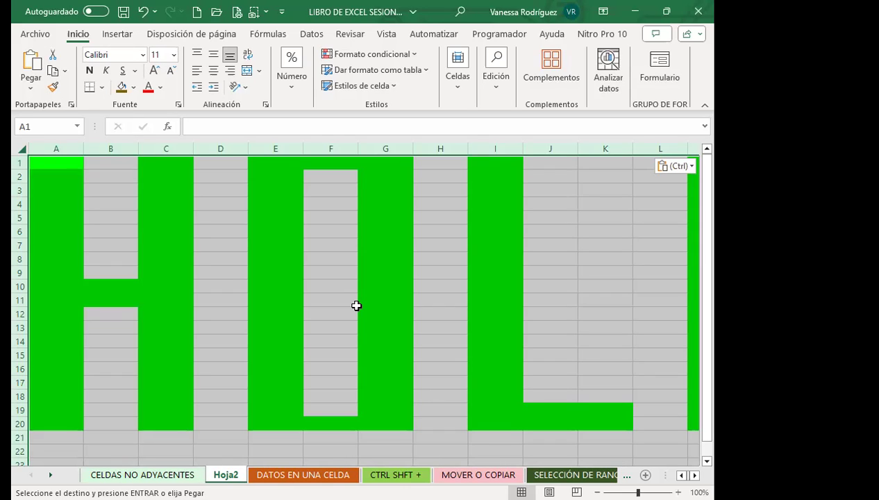
key(ctrl+z)
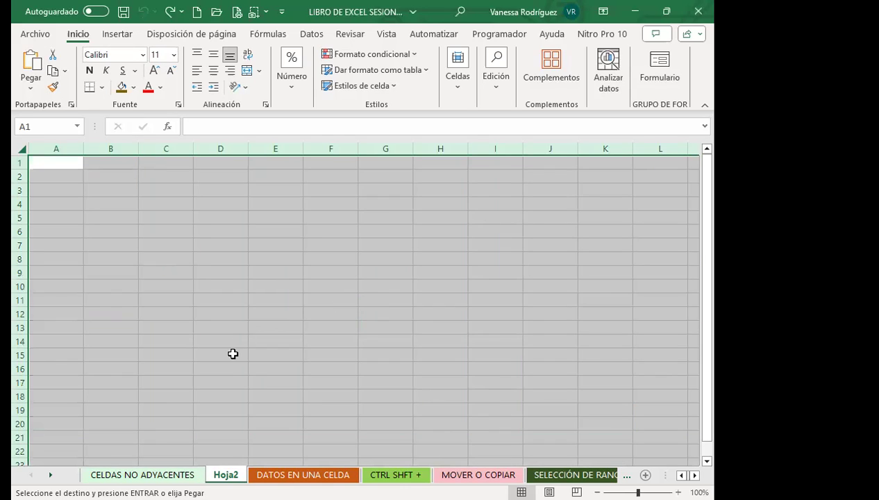
Step: Delete Hoja2 and return to the CELDAS NO ADYACENTES sheet
right_click(216, 475)
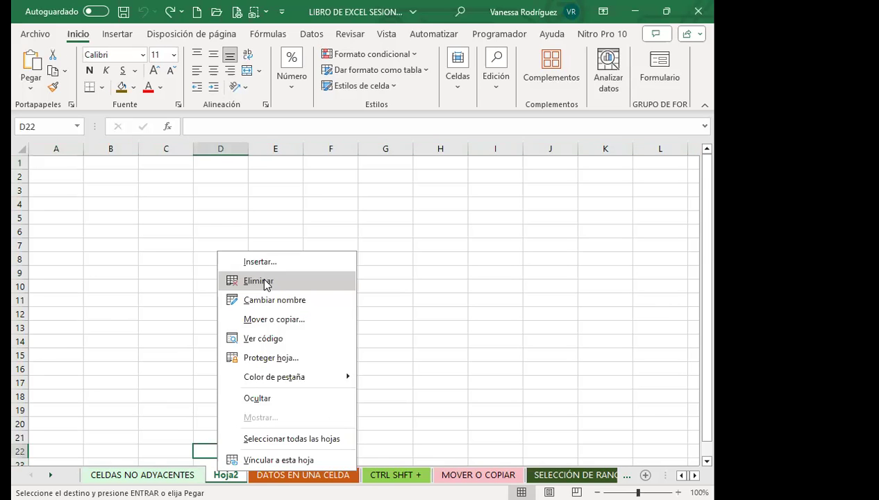
click(229, 285)
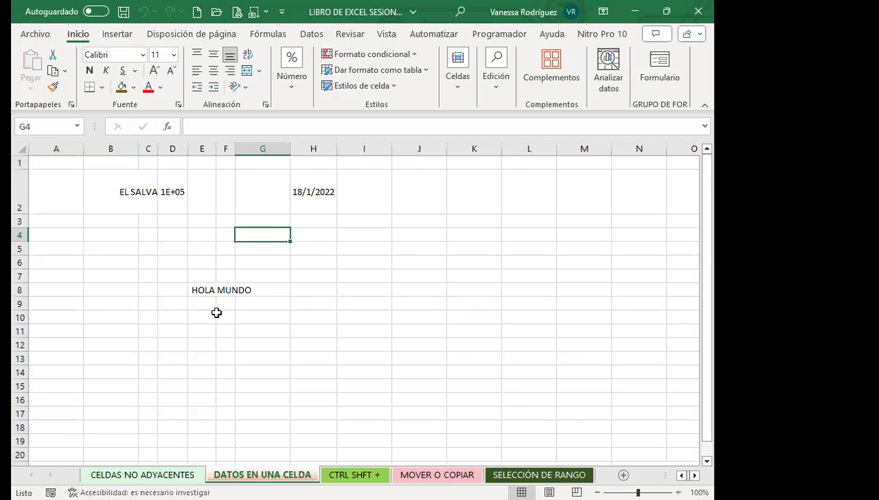
click(142, 475)
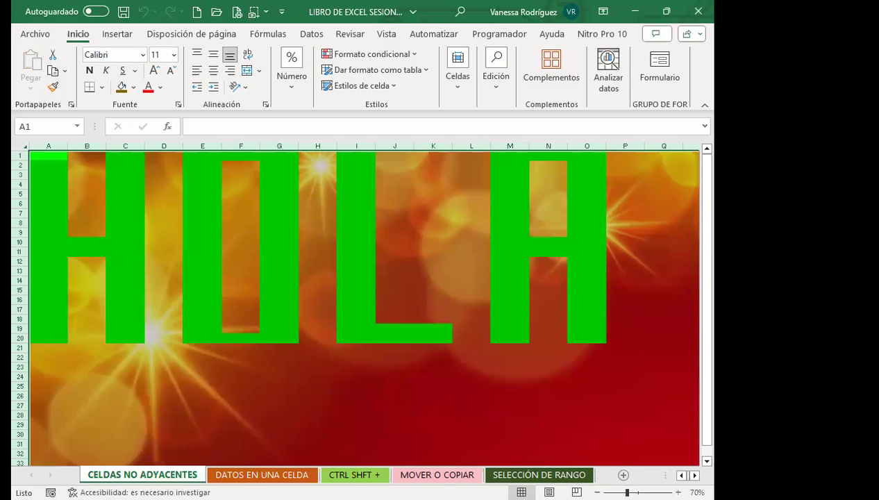
Step: Copy CELDAS NO ADYACENTES to (mover al final) using Mover o copiar with Crear una copia
right_click(137, 475)
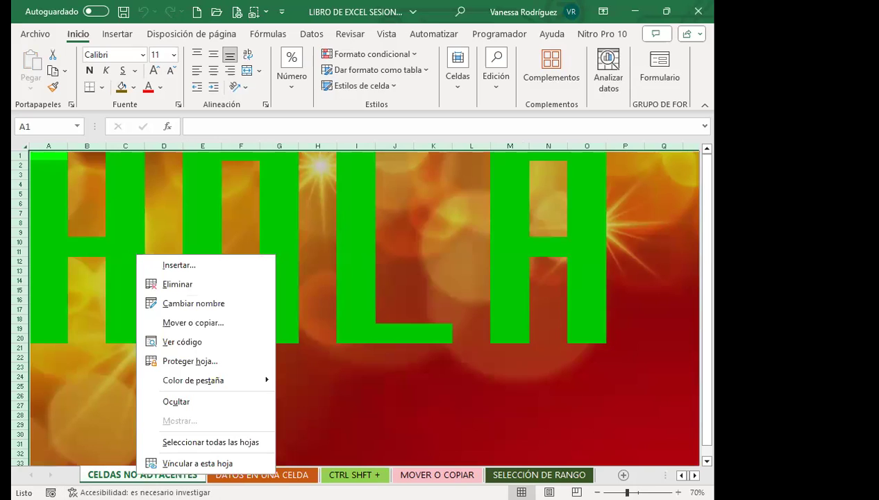
click(173, 324)
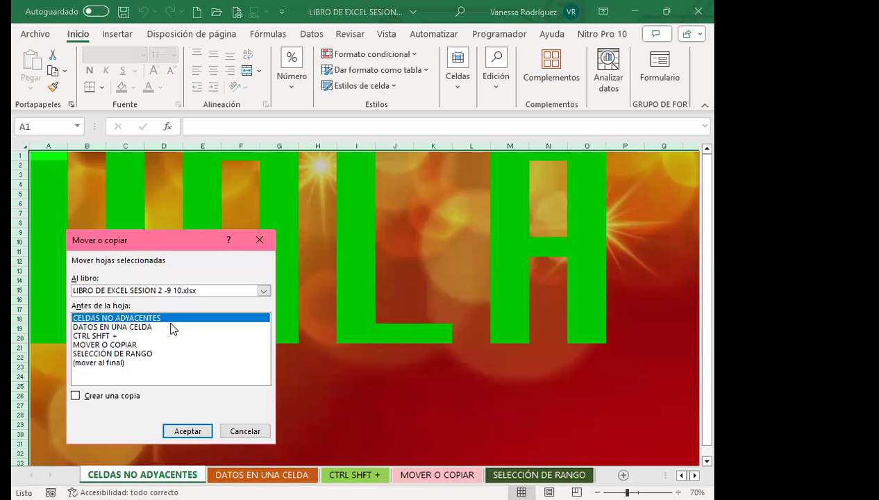
click(98, 364)
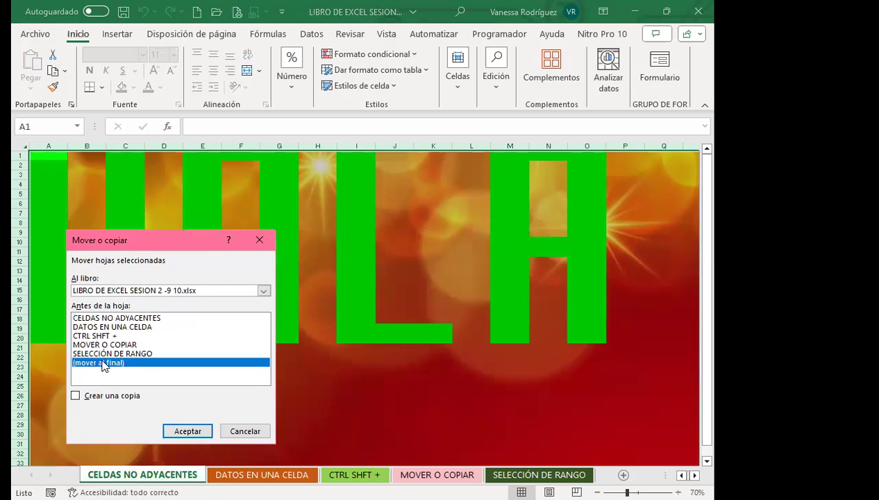
key(alt+c)
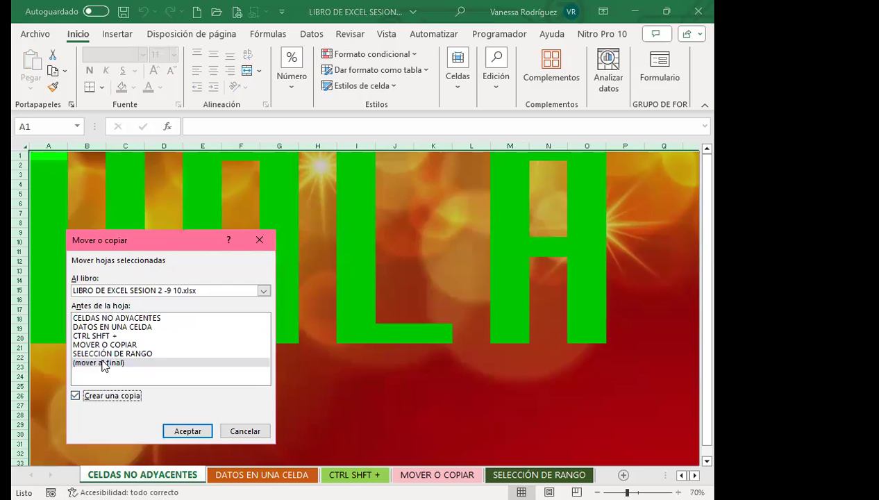
click(192, 431)
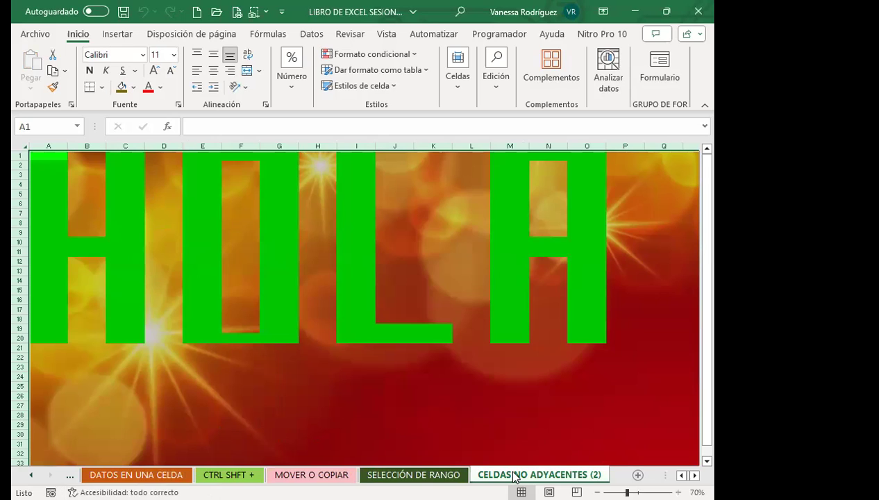
click(31, 475)
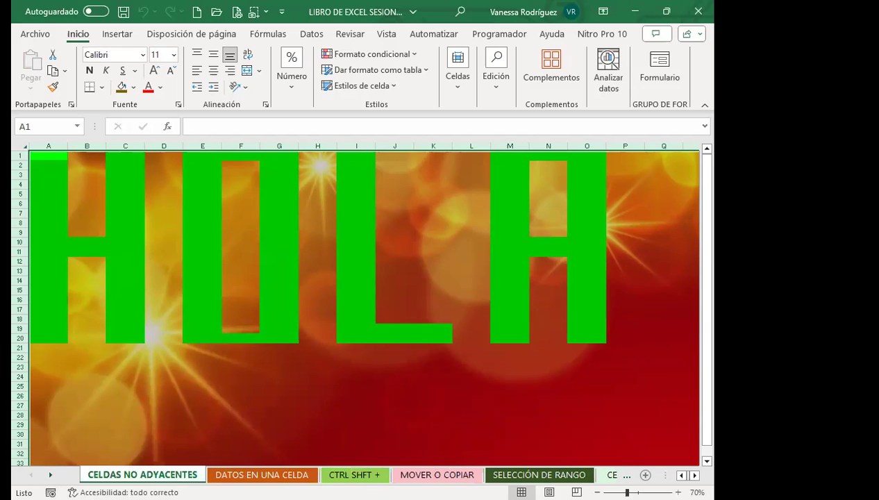
Step: On CELDAS NO ADYACENTES (2), click cells E11, G6, J17 and Q9
click(51, 475)
click(527, 474)
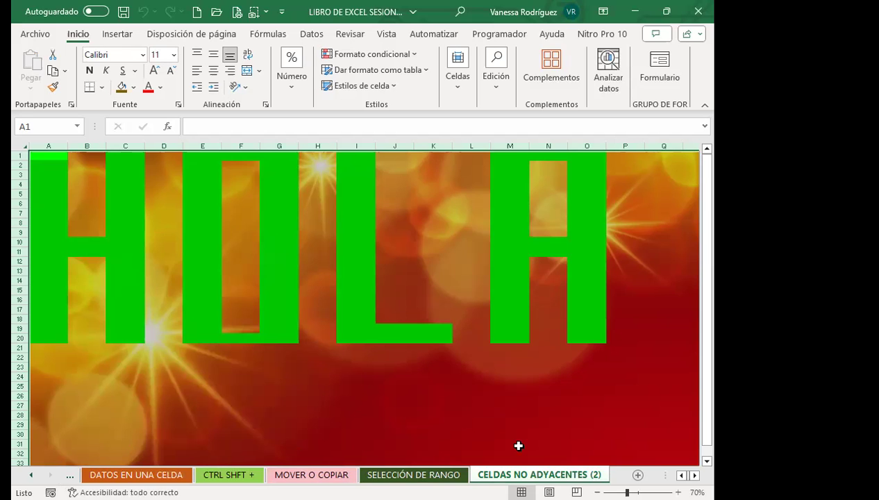
click(479, 271)
click(188, 250)
click(276, 202)
click(375, 310)
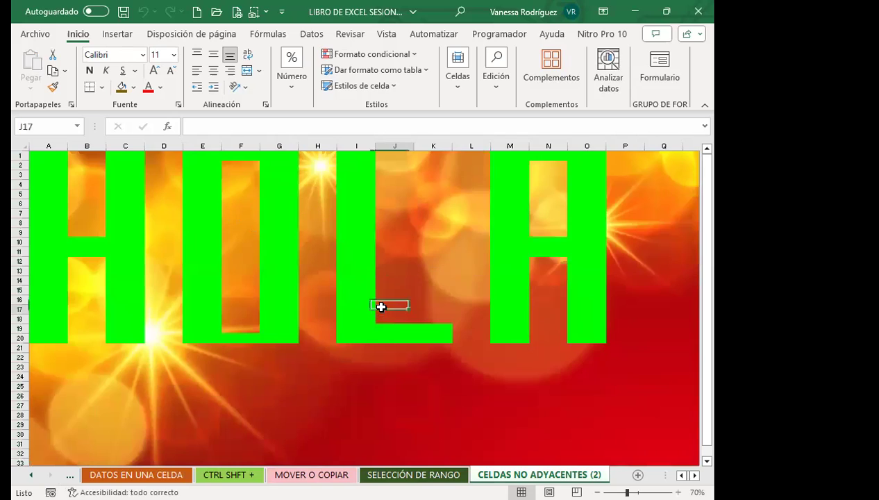
click(663, 232)
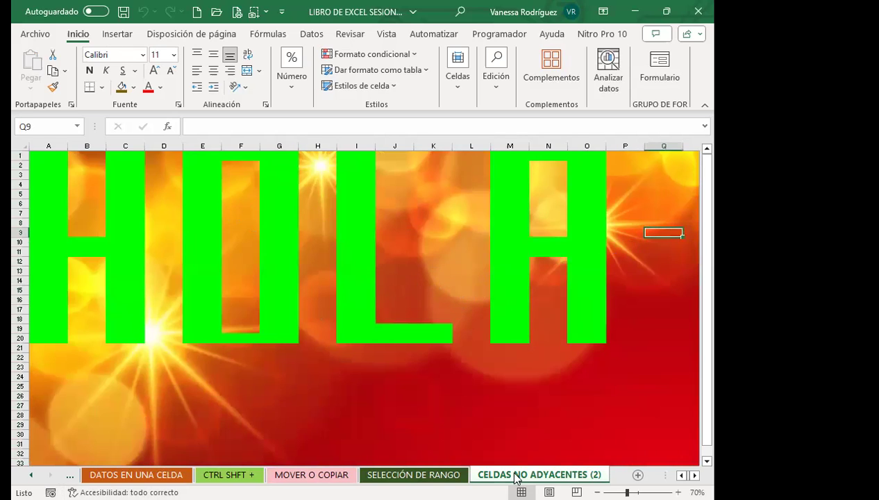
Step: Move the copied sheet next to the original and rename it COPIAR
drag(512, 474, 105, 475)
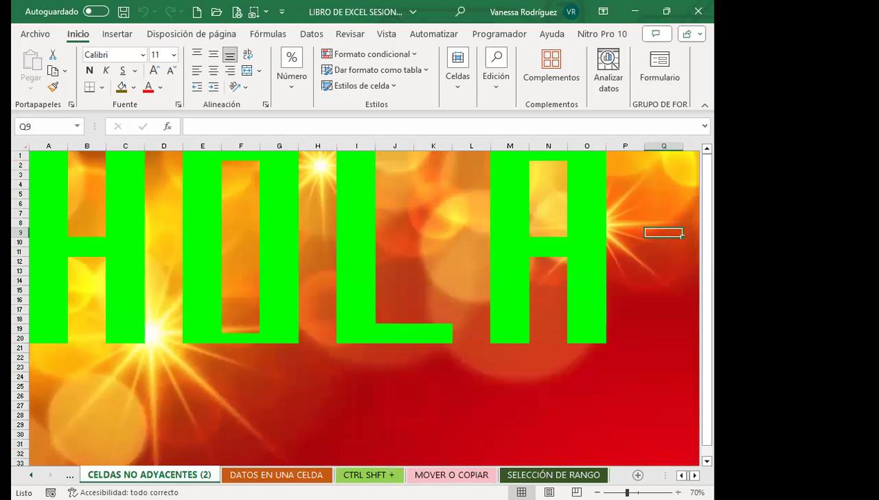
click(69, 474)
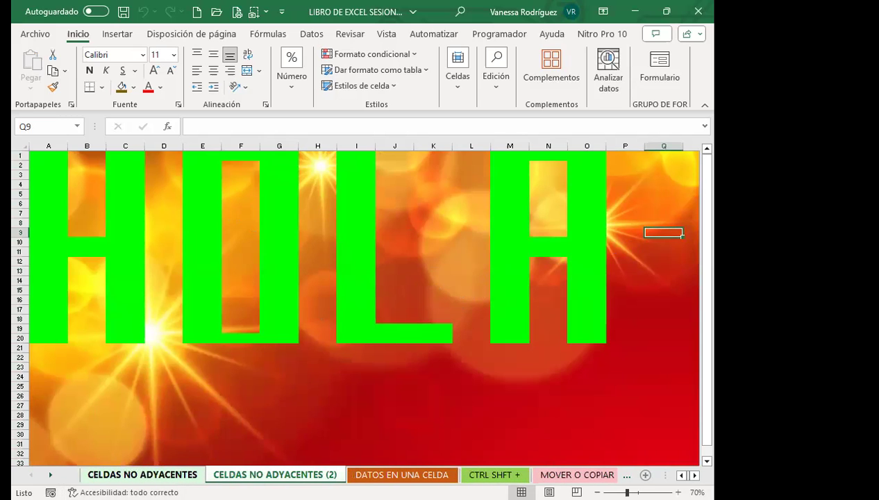
click(142, 475)
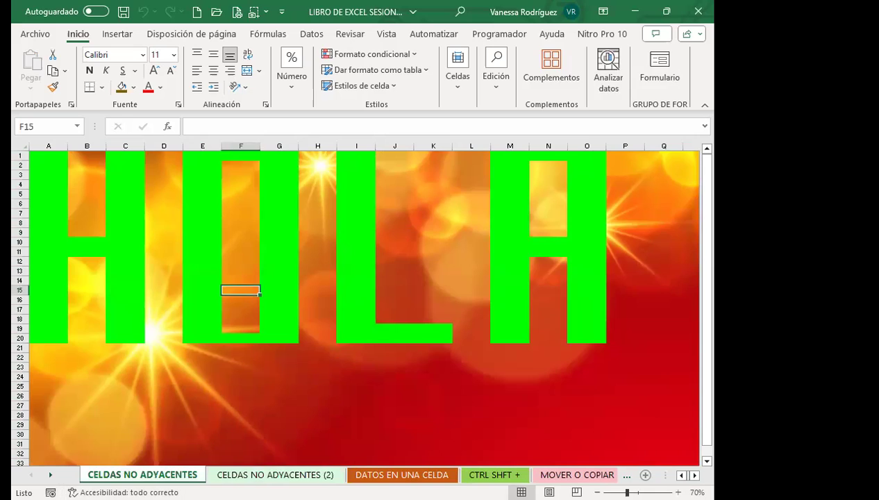
double_click(275, 474)
text(cOPIAR)
key(BackSpace)
key(BackSpace)
key(BackSpace)
text(IAR)
key(Return)
Step: Compare CELDAS NO ADYACENTES and COPIAR by switching between them, ending on COPIAR
click(161, 475)
click(168, 299)
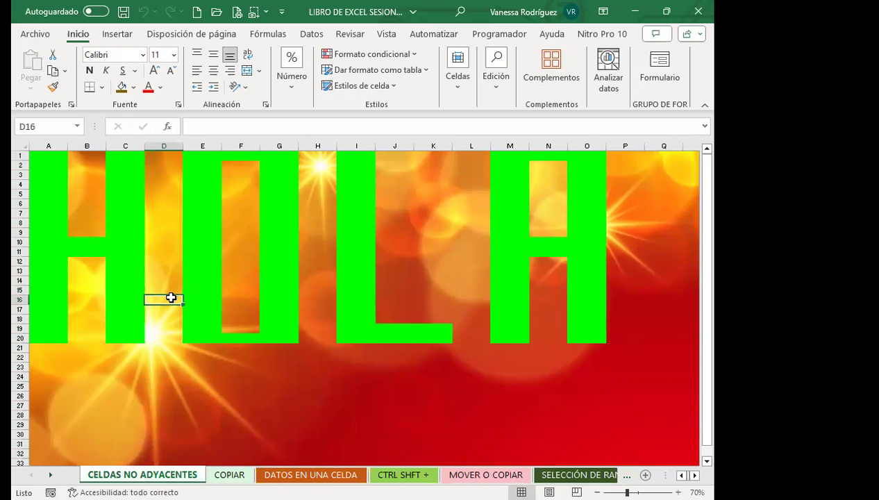
click(233, 474)
click(167, 474)
click(231, 475)
key(ctrl+Page_Up)
key(ctrl+Page_Down)
key(ctrl+Page_Up)
key(ctrl+Page_Down)
key(ctrl+Page_Up)
key(ctrl+Page_Down)
key(ctrl+Page_Up)
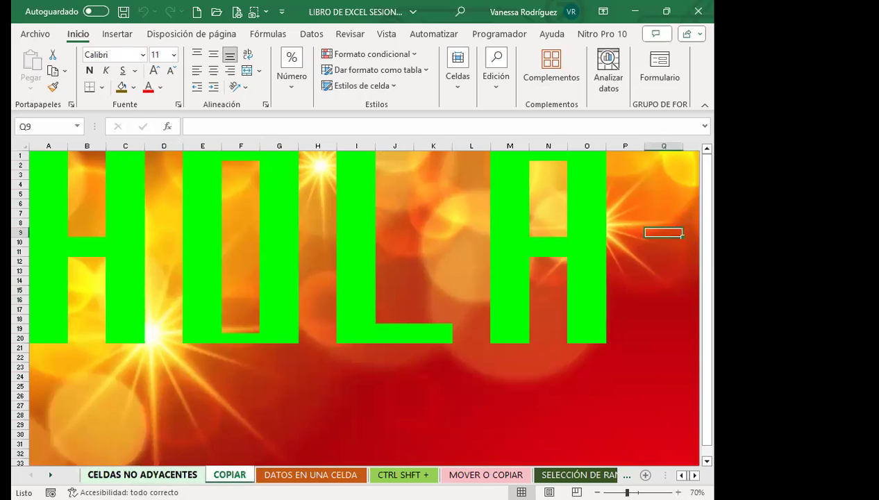
key(ctrl+Page_Down)
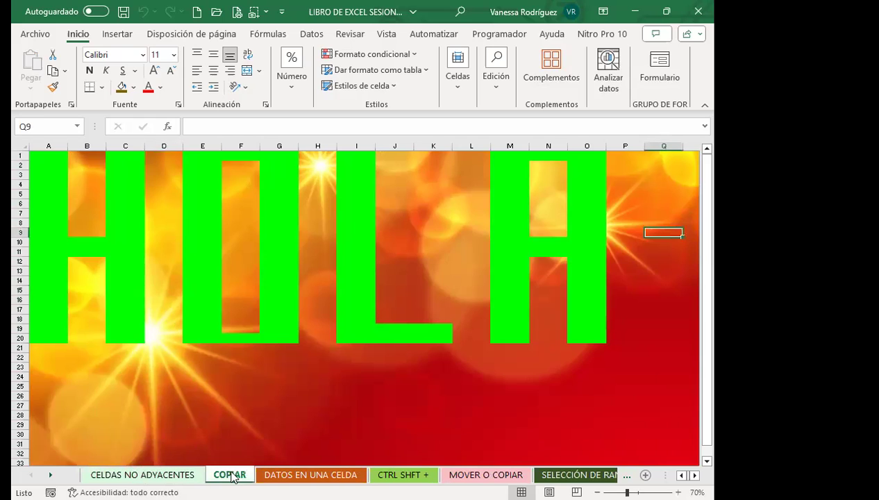
click(223, 446)
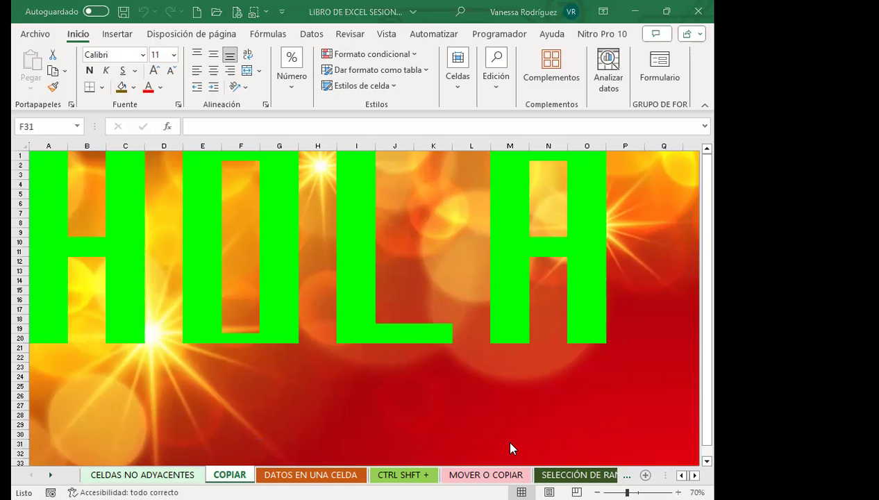
key(alt+Tab)
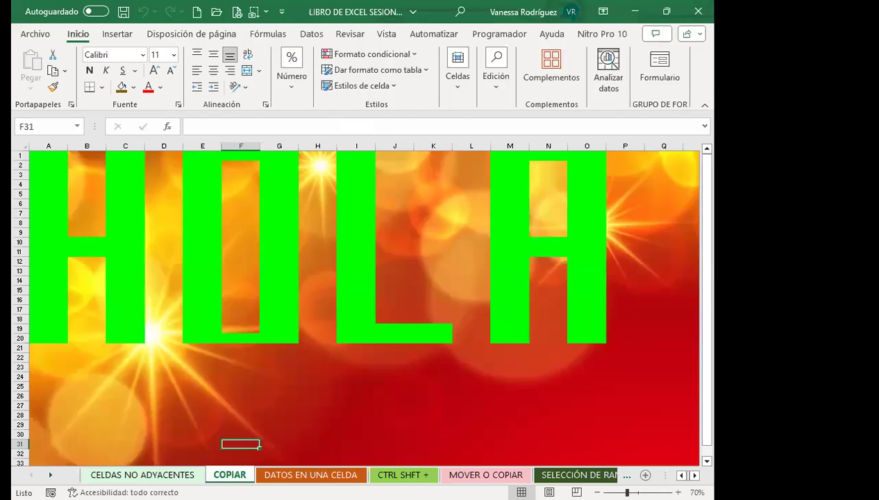
Step: On DATOS EN UNA CELDA, narrow column H until H2's date shows ####
key(ctrl+Page_Down)
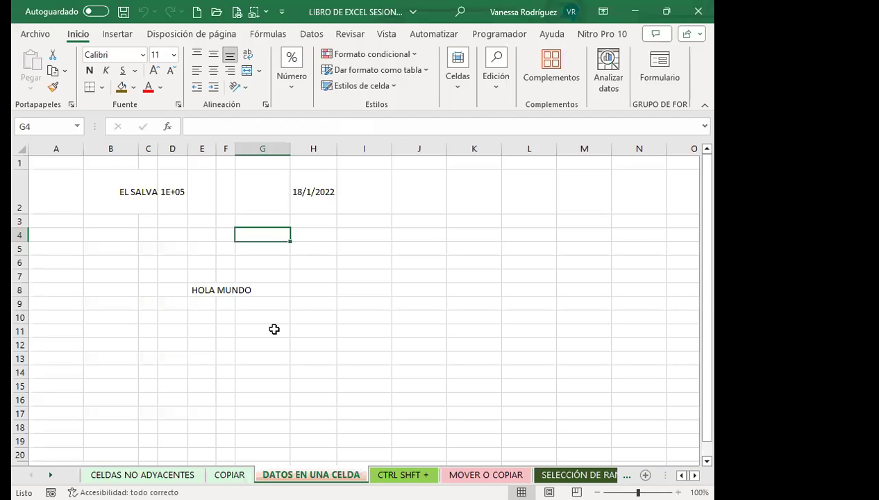
drag(338, 150, 315, 151)
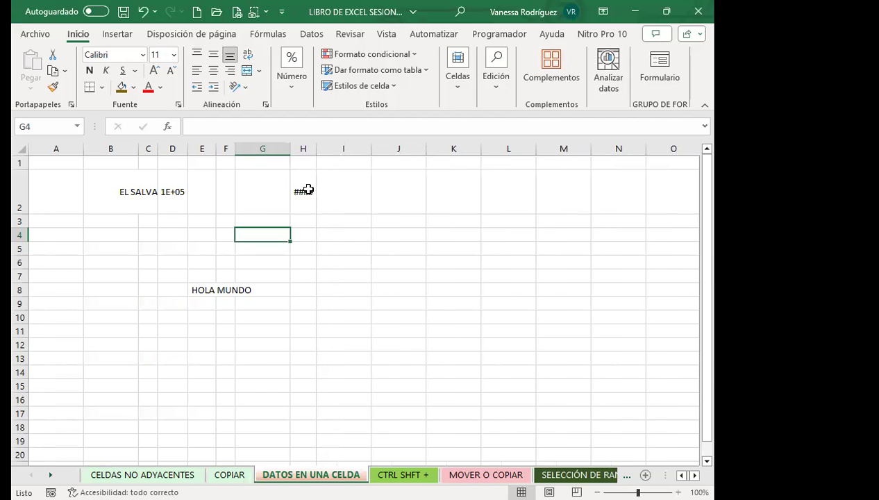
click(300, 211)
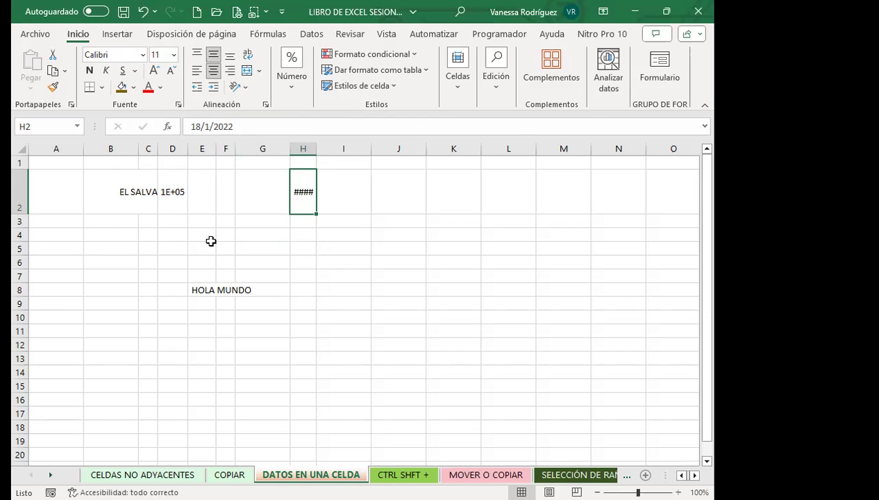
Step: Narrow and widen column D to test D2's 123564, ending narrower, then select C2
click(175, 195)
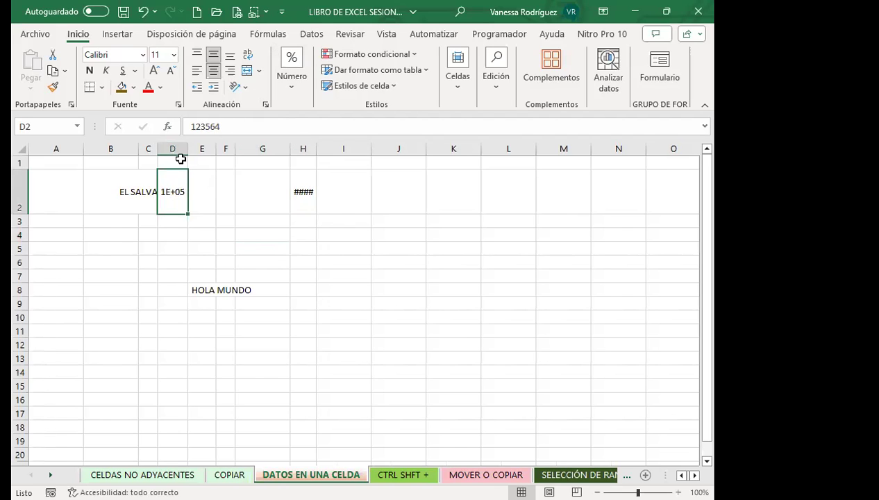
drag(187, 152, 178, 151)
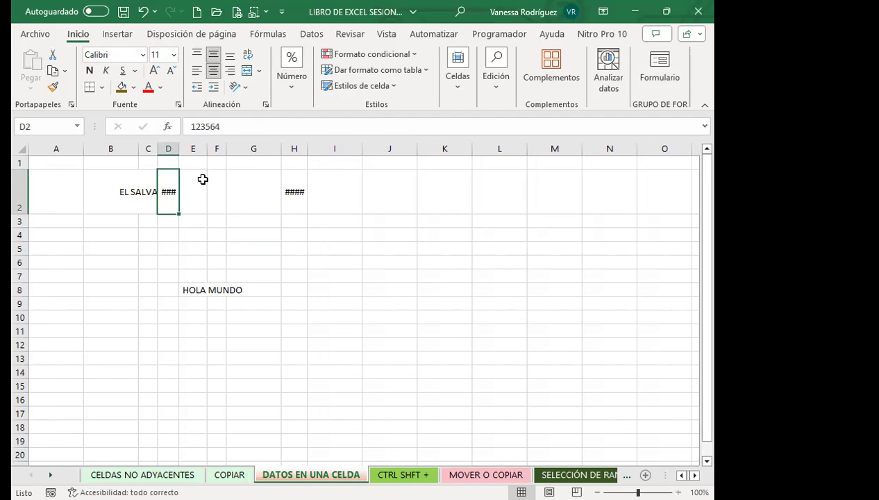
drag(178, 150, 180, 150)
mouse_move(181, 150)
mouse_down()
mouse_move(193, 148)
mouse_move(179, 148)
mouse_up()
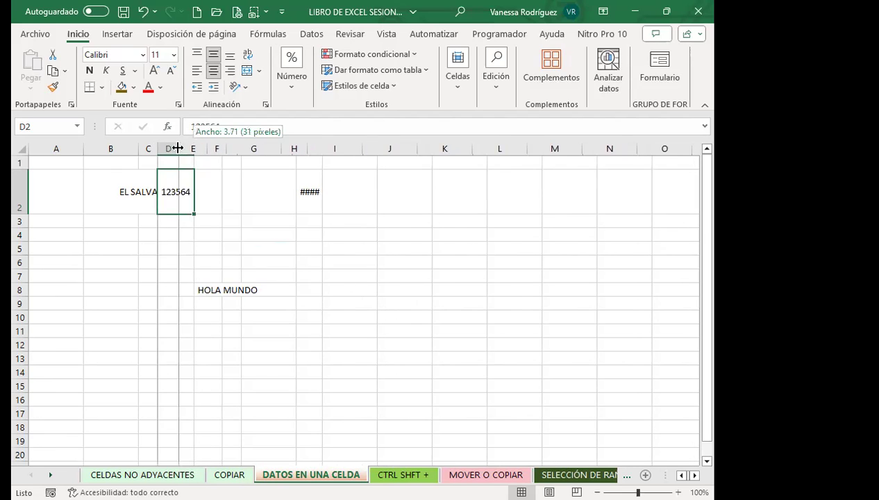
click(182, 163)
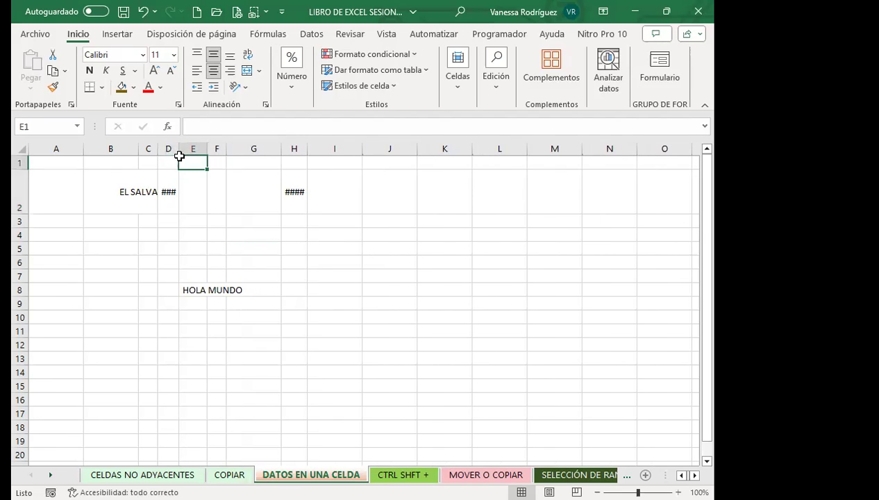
drag(177, 149, 177, 149)
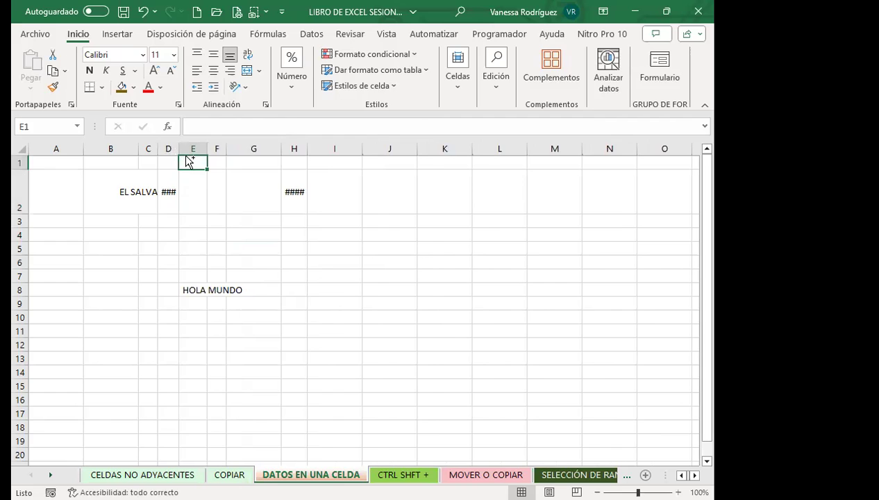
key(ctrl+z)
key(ctrl+y)
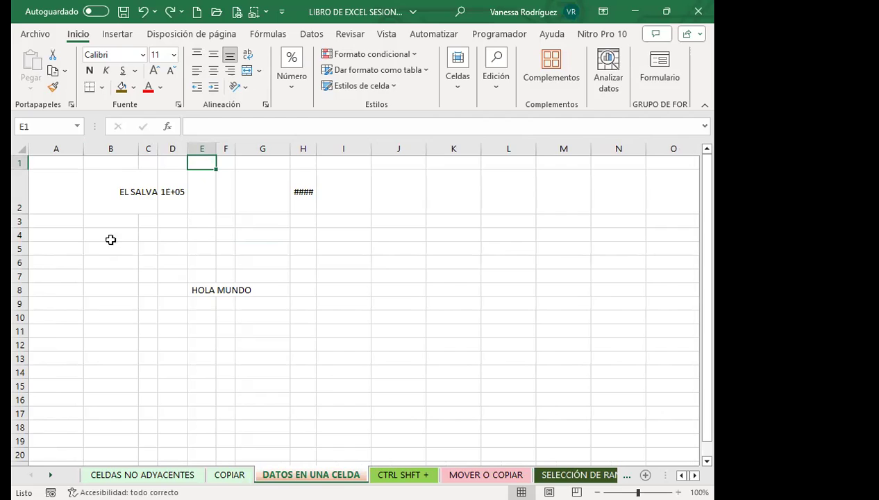
click(148, 209)
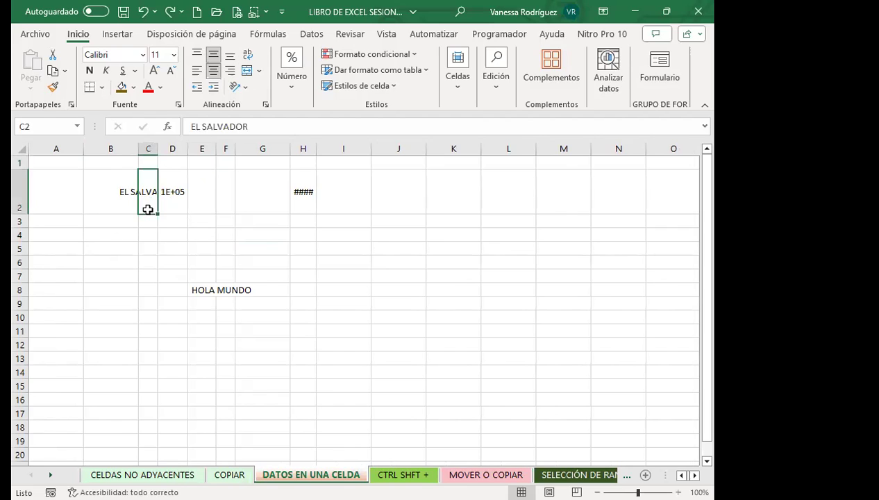
click(111, 207)
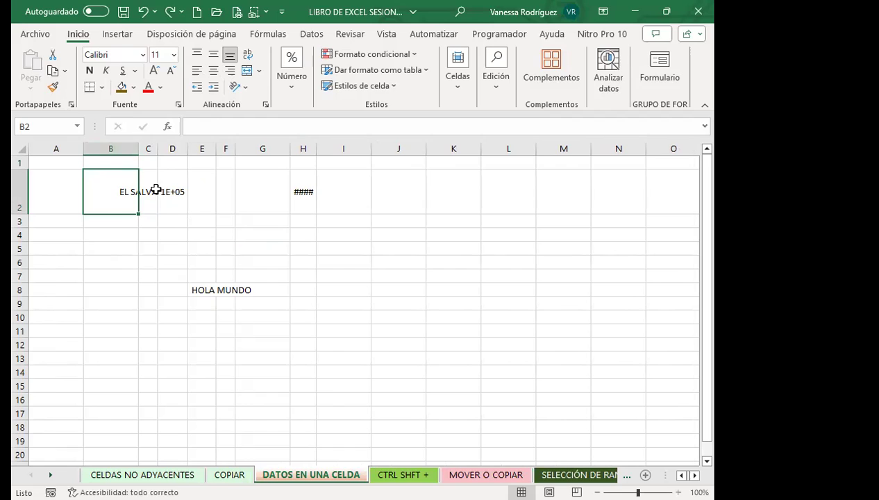
click(141, 198)
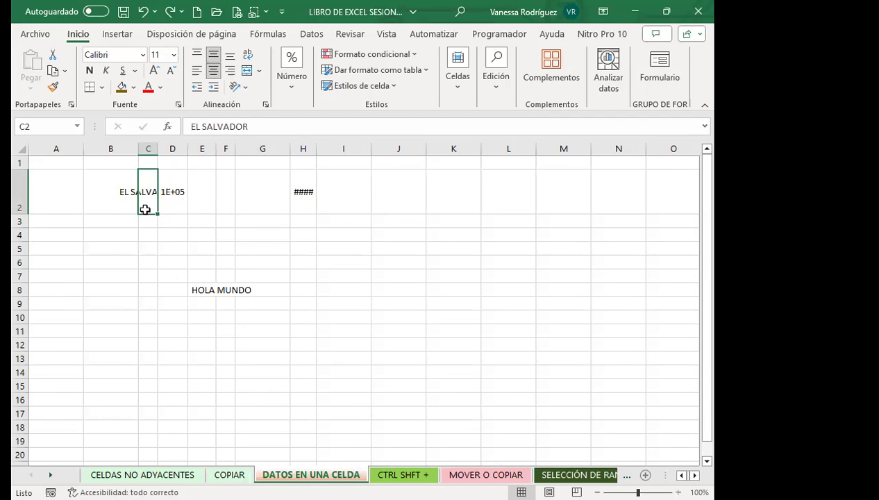
click(106, 200)
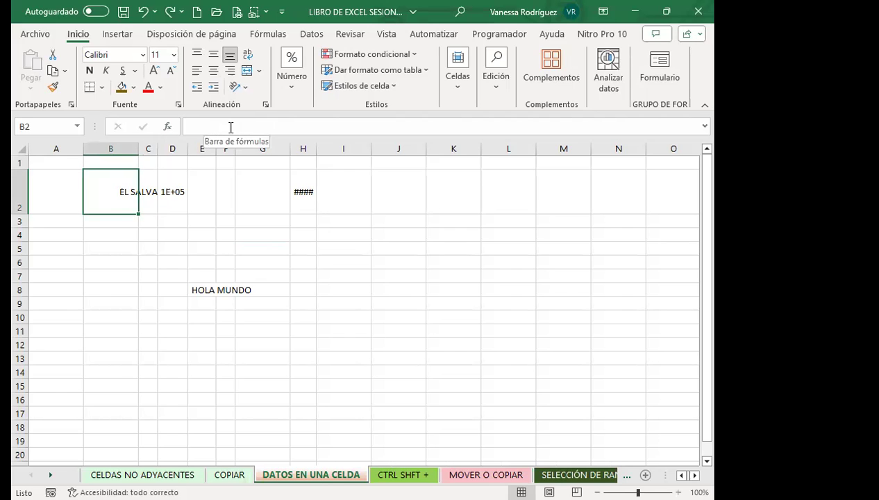
click(143, 196)
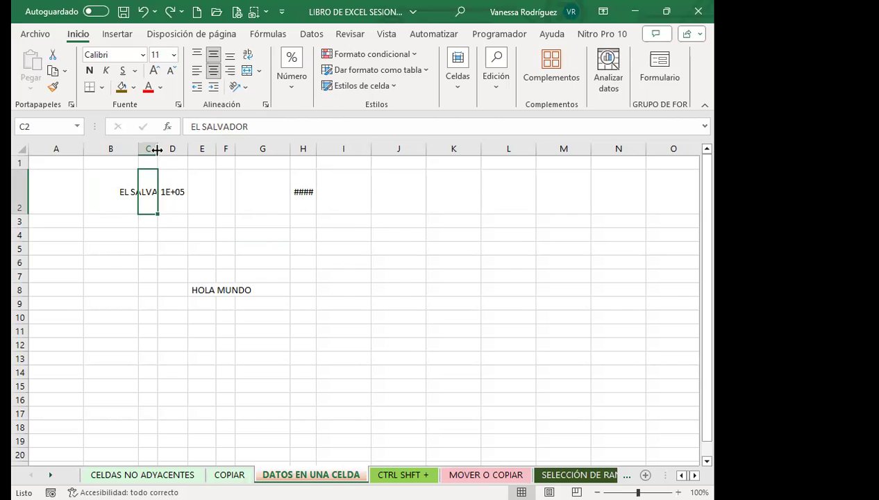
double_click(157, 149)
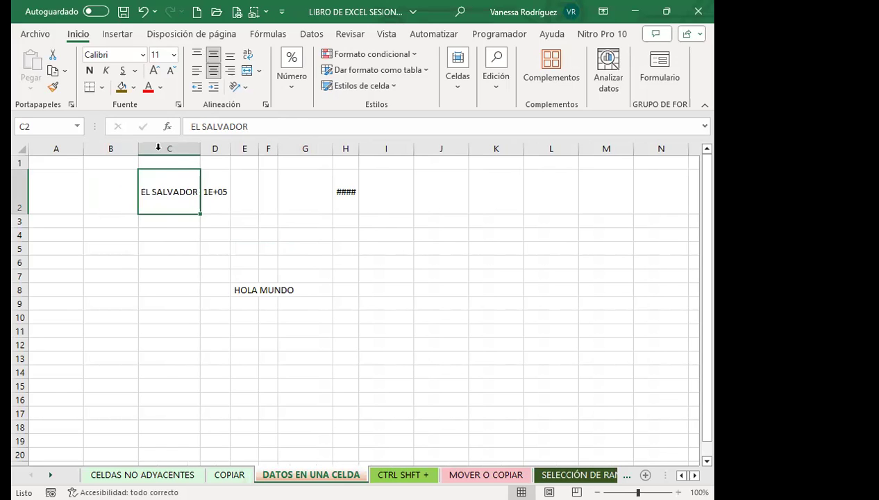
drag(196, 215, 200, 226)
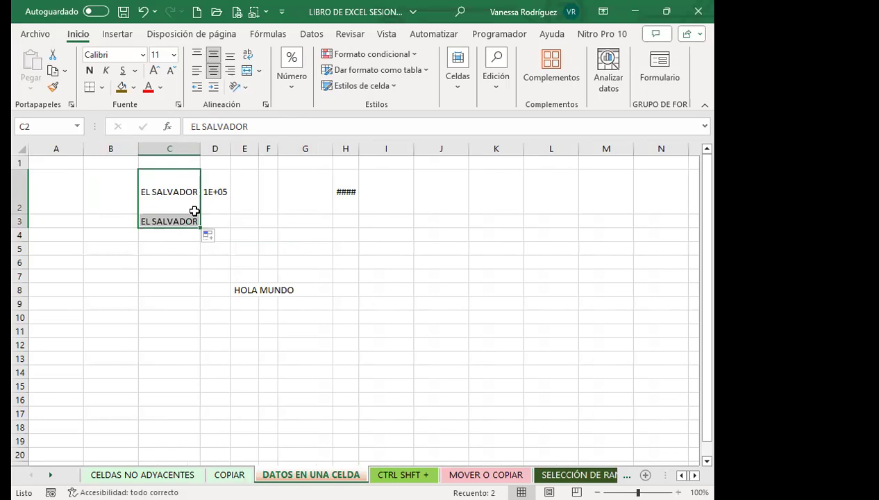
click(259, 126)
text(VBBBBVBVBVB)
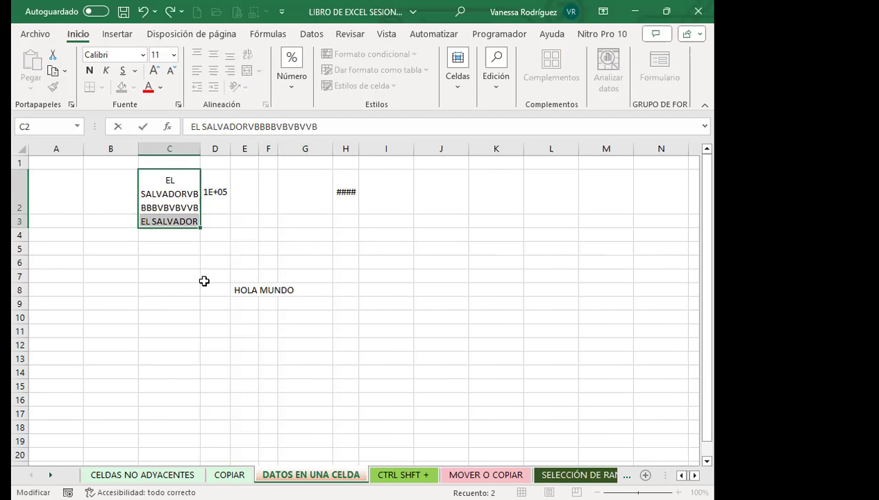
click(196, 288)
click(174, 178)
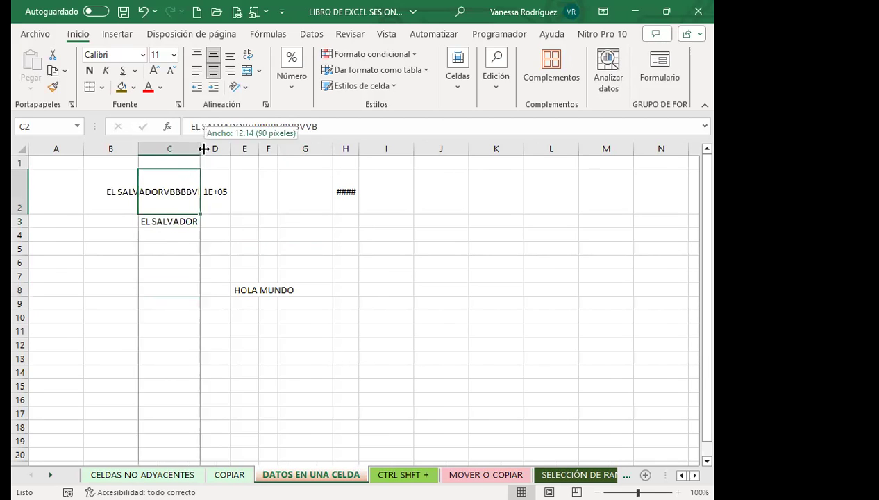
double_click(200, 148)
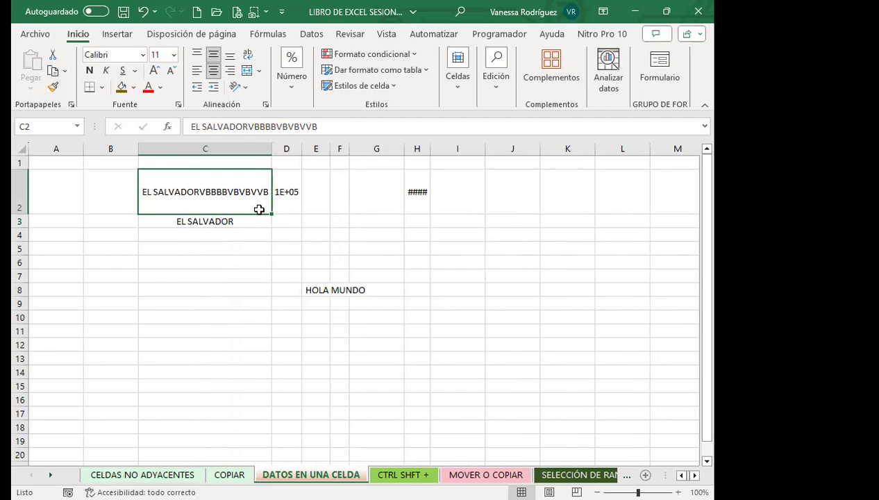
key(ctrl+z)
key(ctrl+z)
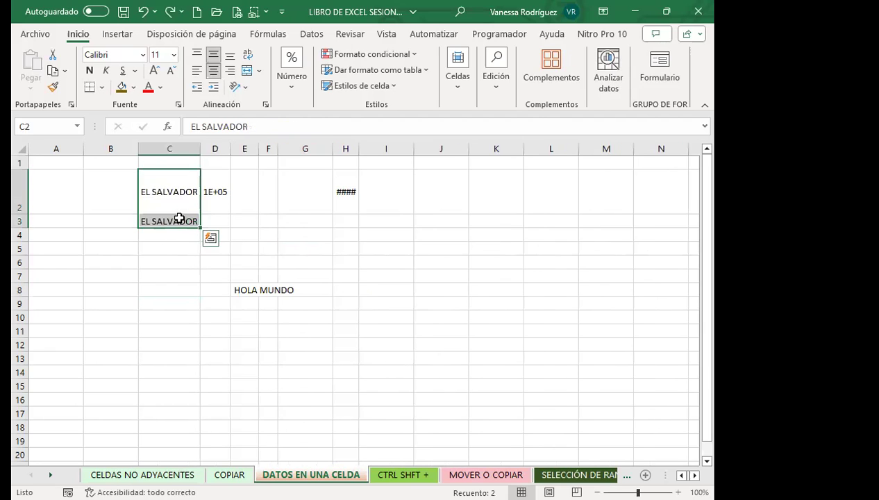
key(ctrl+z)
click(165, 193)
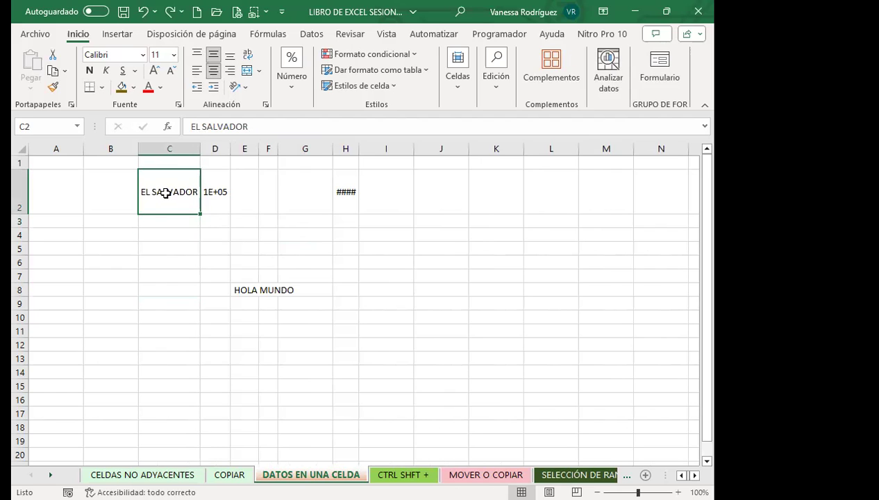
key(ctrl+z)
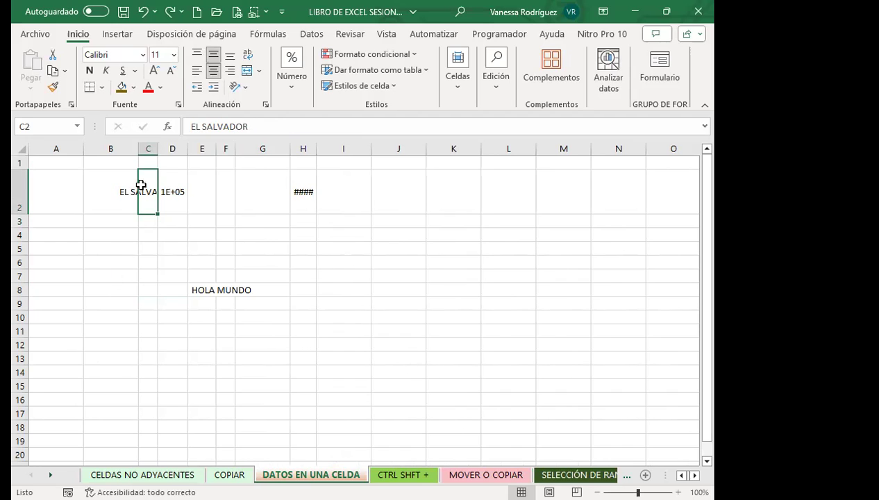
drag(156, 149, 155, 149)
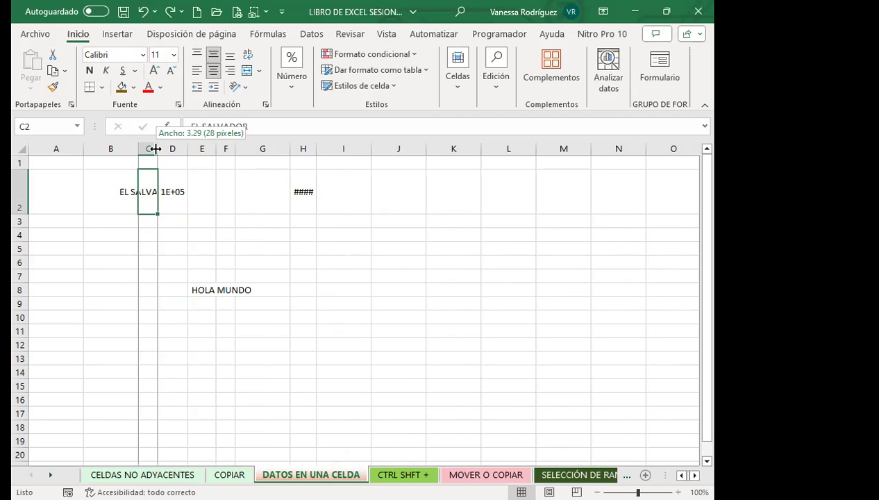
drag(156, 149, 200, 148)
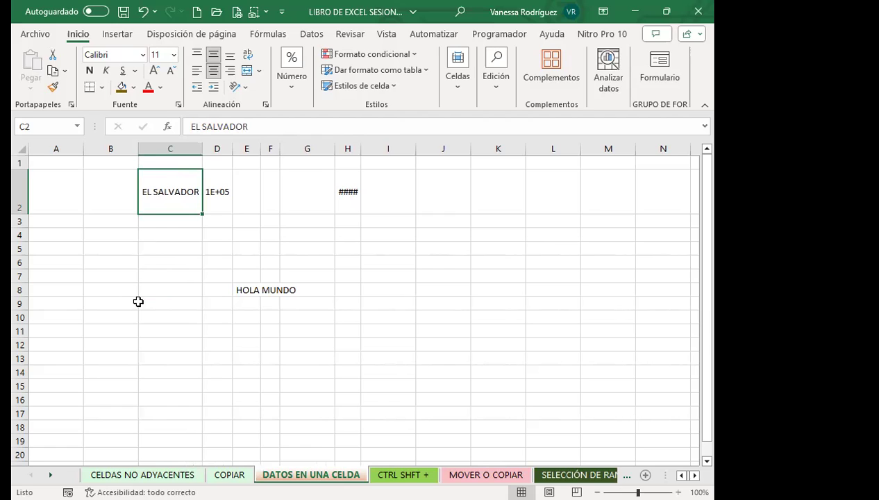
drag(200, 151, 201, 151)
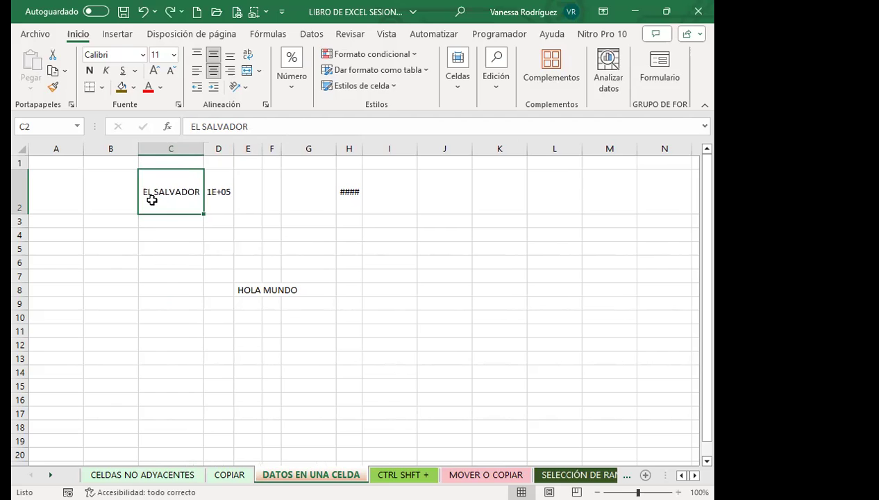
key(ctrl+z)
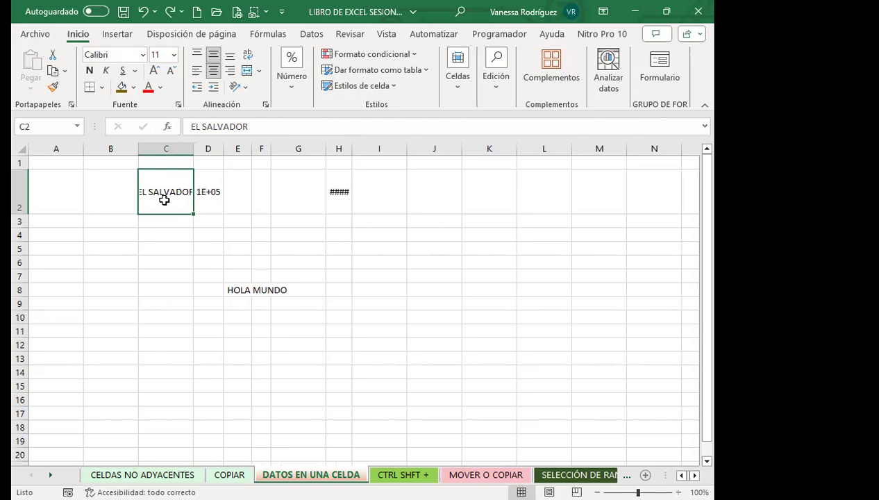
key(ctrl+z)
key(ctrl+z)
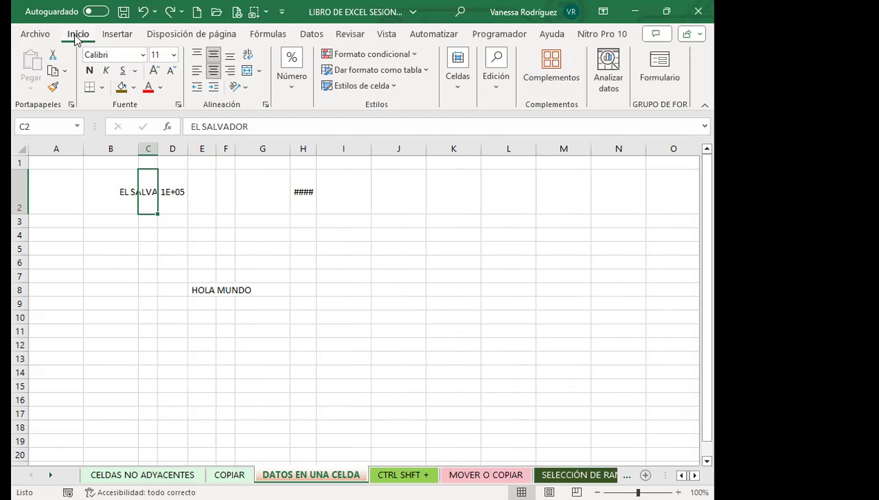
Step: Set column C to a width of 13 through Formato > Ancho de columna
click(452, 87)
click(524, 157)
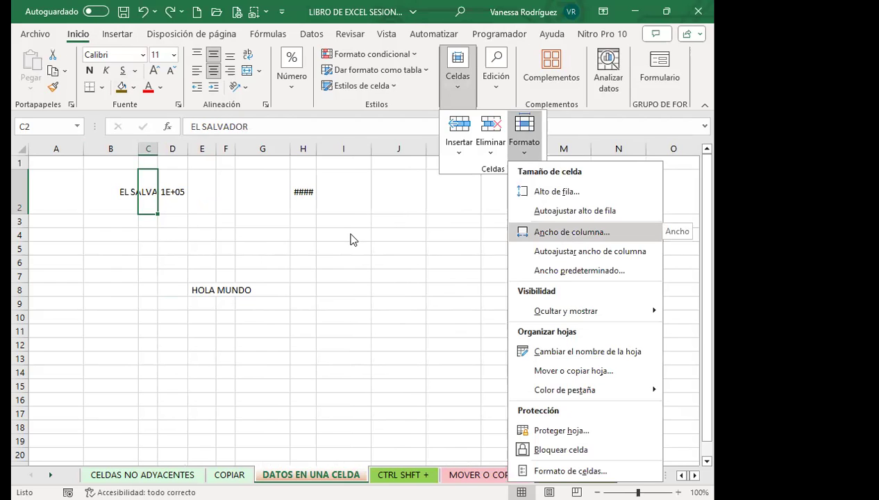
key(Return)
text(13)
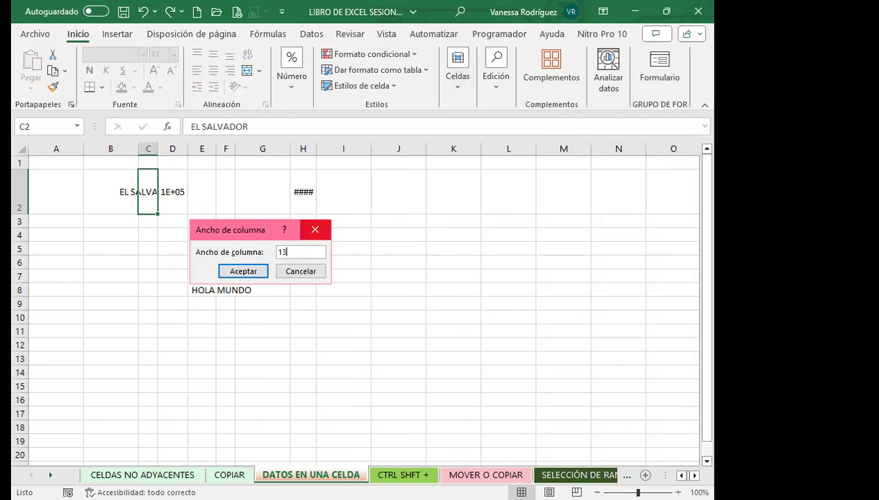
key(Return)
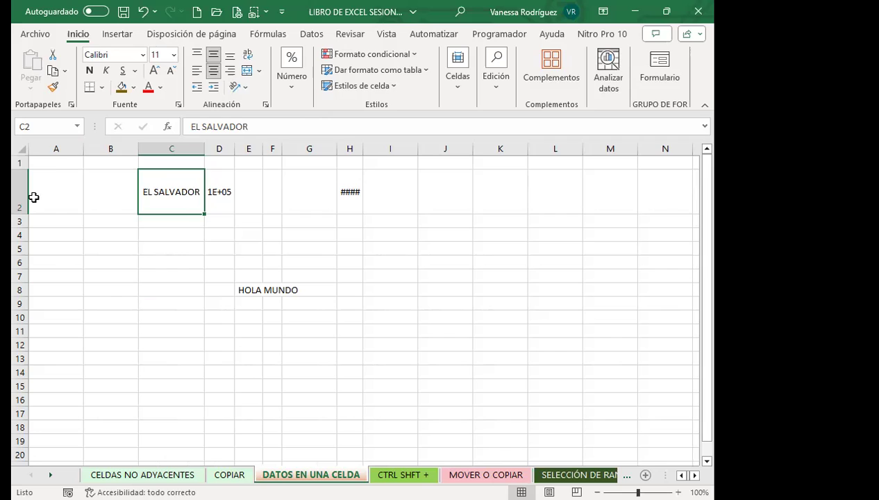
Step: Resize row 2, reset it to standard height, then drag it just slightly taller
click(21, 174)
click(20, 188)
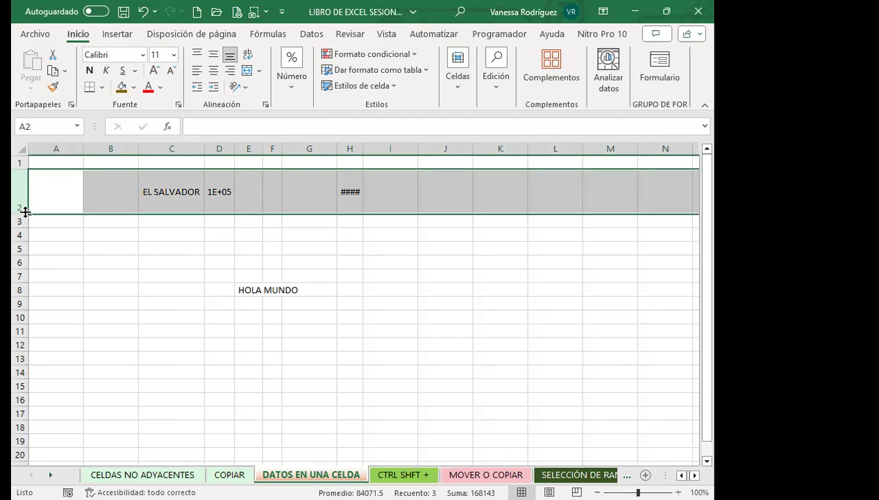
drag(25, 213, 25, 212)
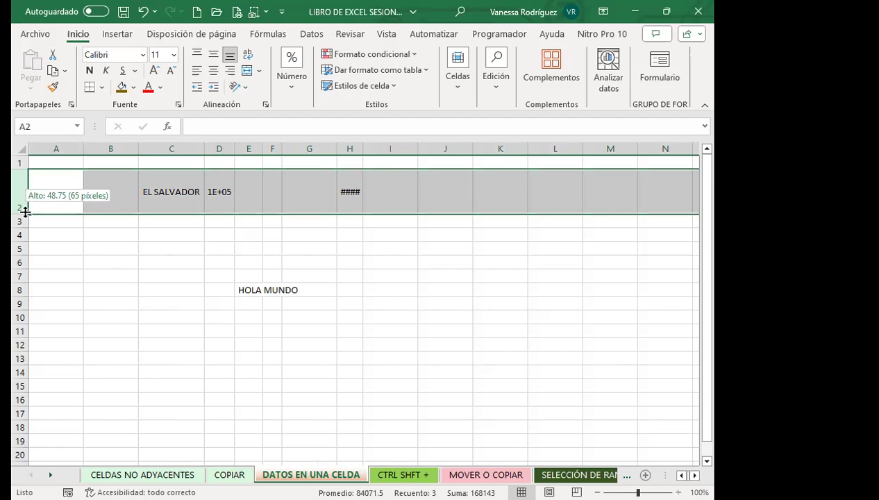
mouse_move(25, 212)
mouse_down()
mouse_move(28, 246)
mouse_move(25, 217)
mouse_up()
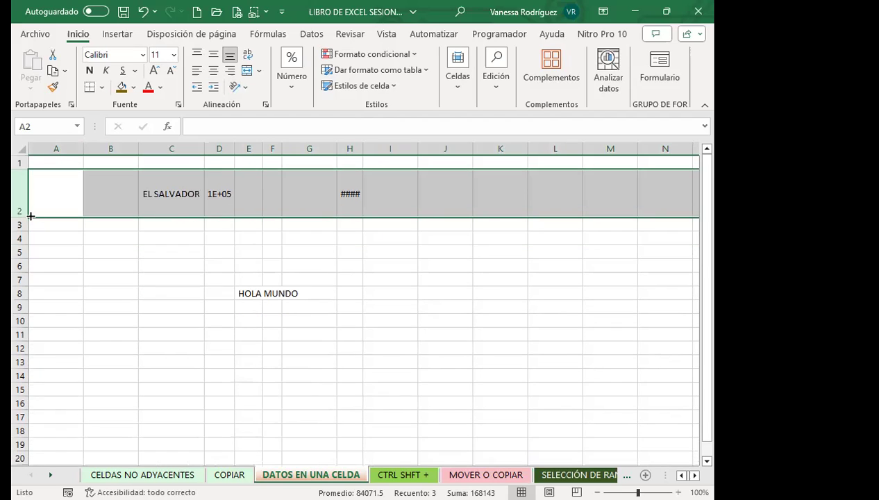
double_click(25, 216)
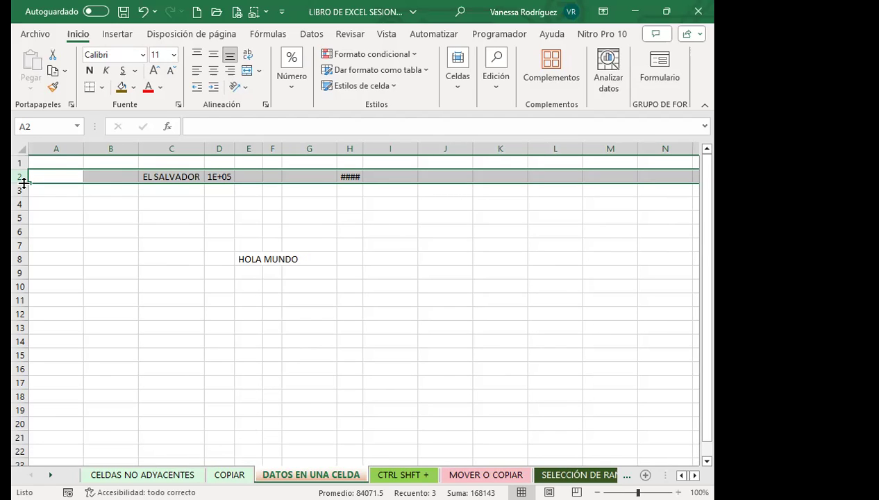
drag(24, 183, 24, 198)
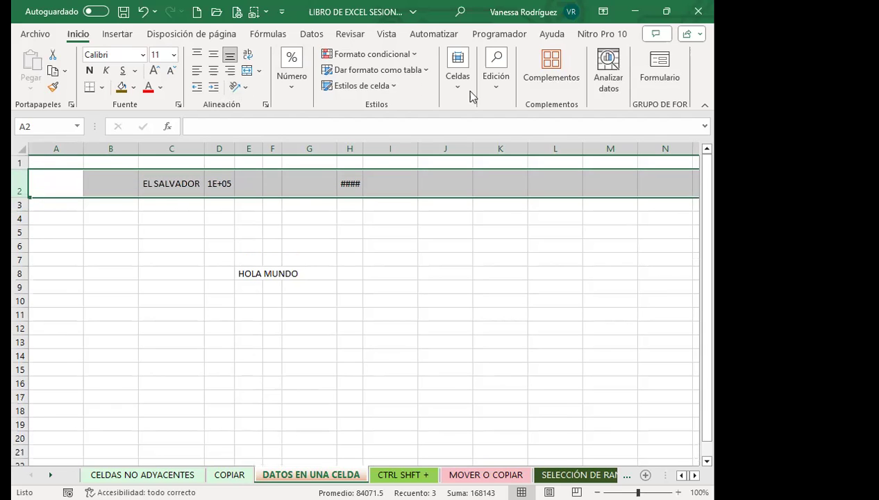
Step: Set row 2 to an exact row height of 40, then select B4
click(491, 96)
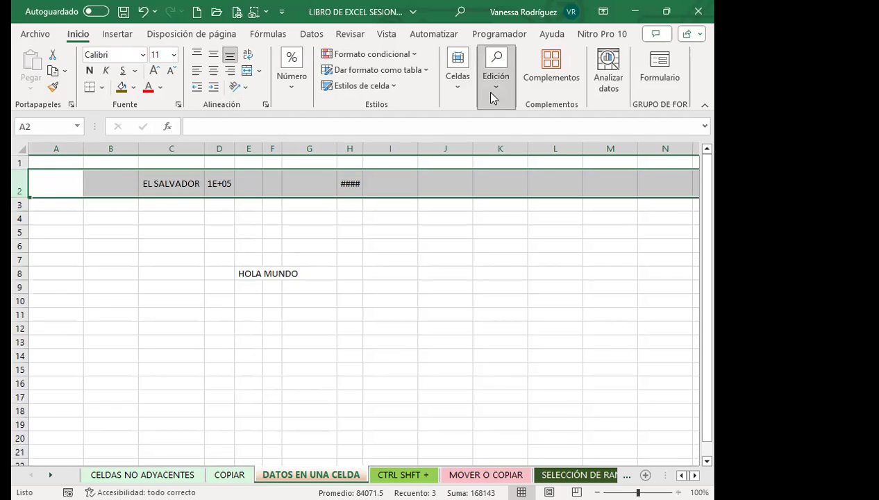
click(458, 72)
click(525, 124)
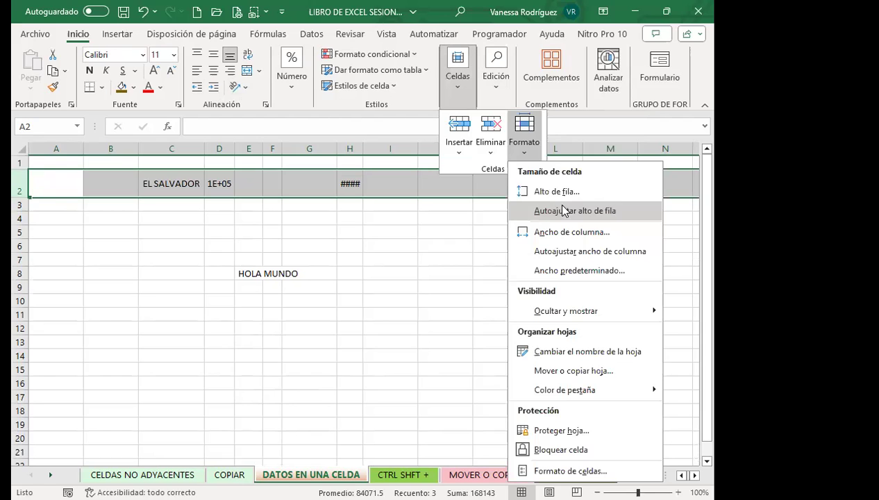
click(564, 193)
text(40)
key(Return)
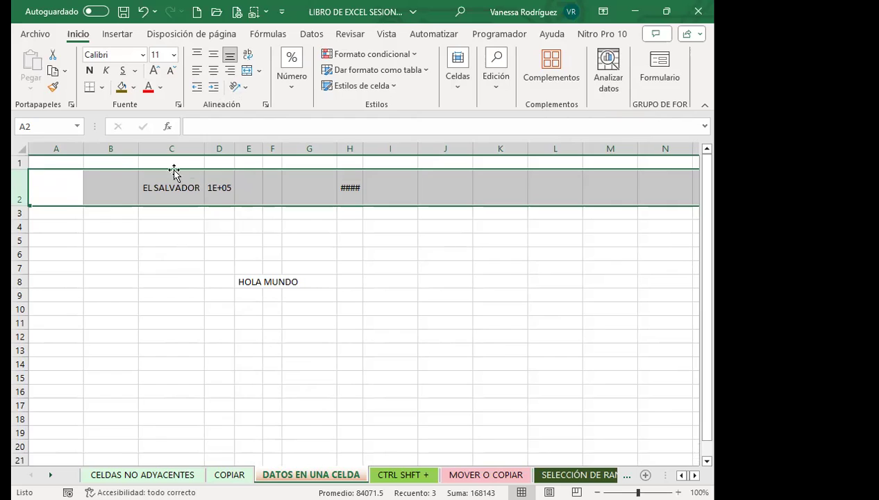
click(123, 227)
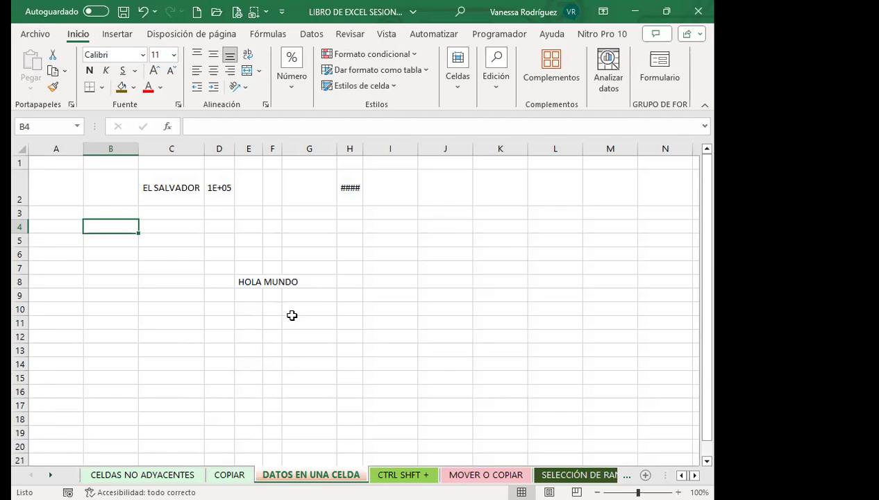
Step: Undo a trial edit of E8, then autofit column E to HOLA MUNDO
click(247, 282)
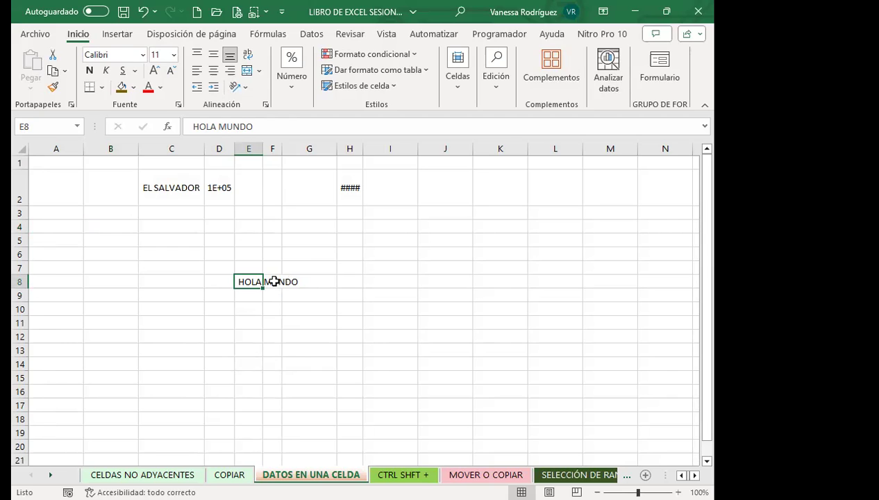
click(274, 282)
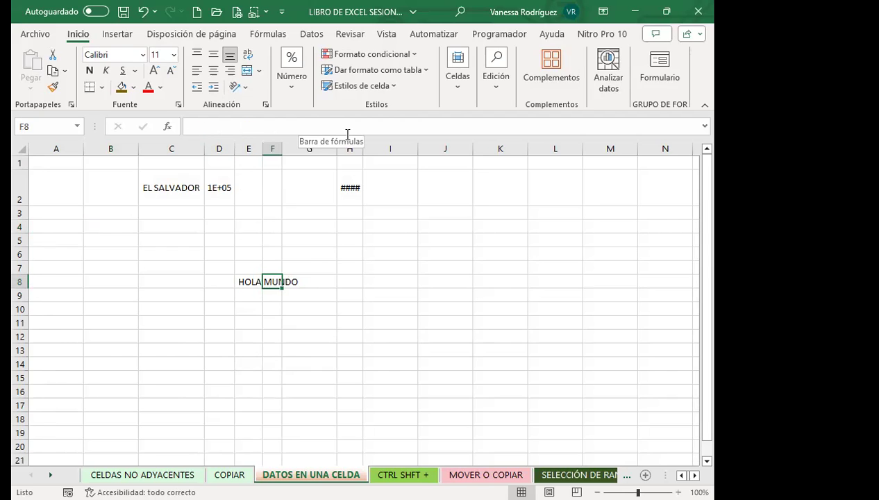
click(242, 282)
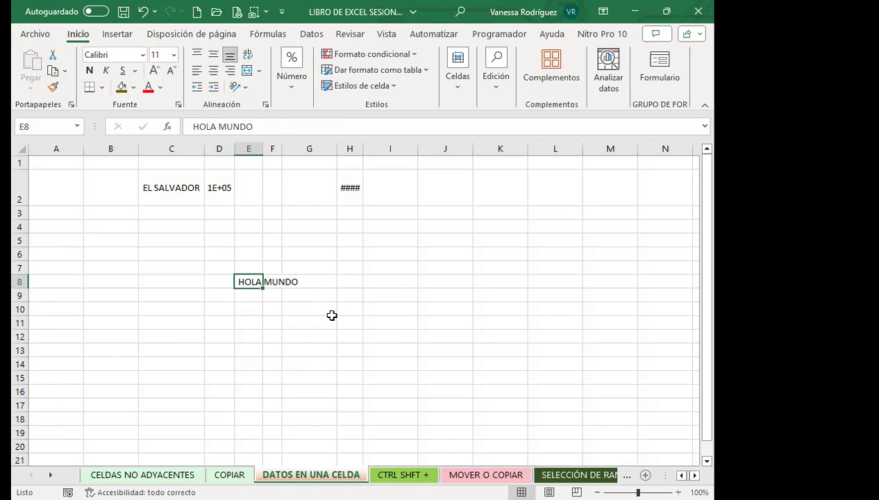
click(193, 130)
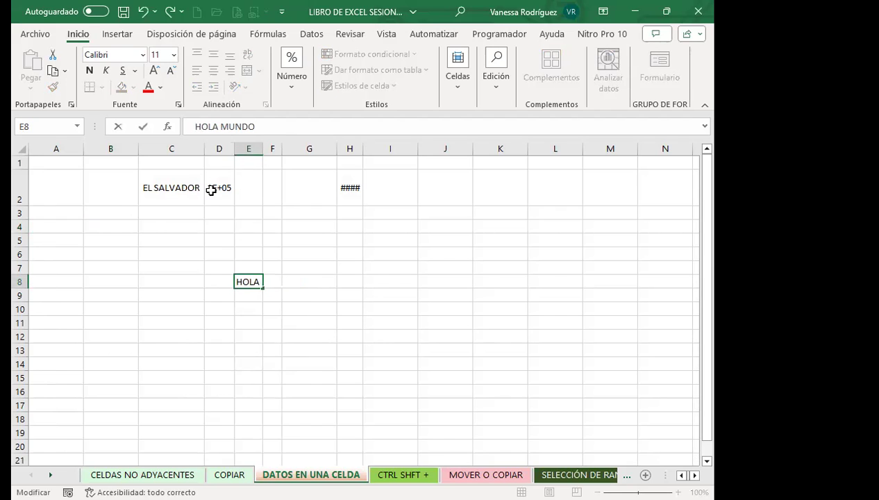
click(189, 271)
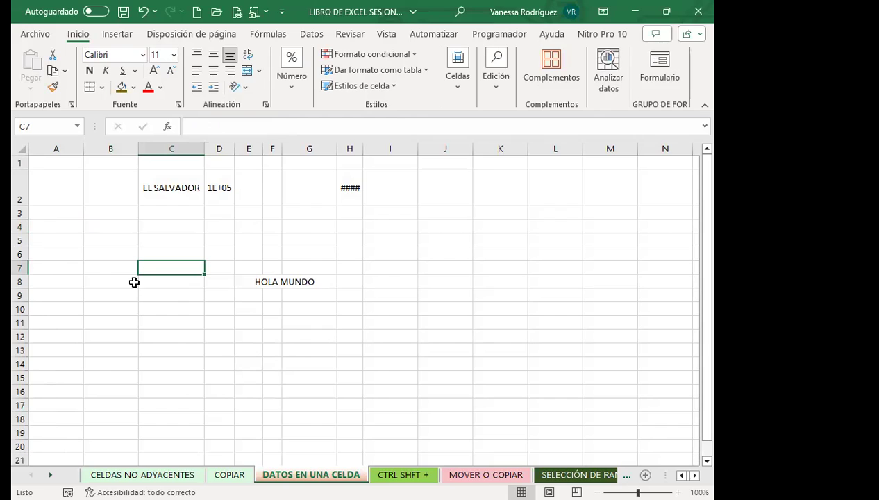
click(248, 283)
key(ctrl+z)
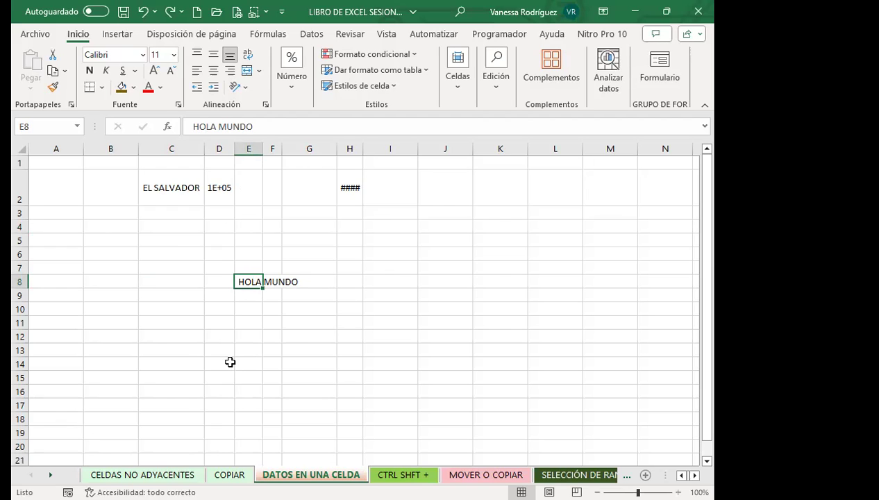
double_click(262, 147)
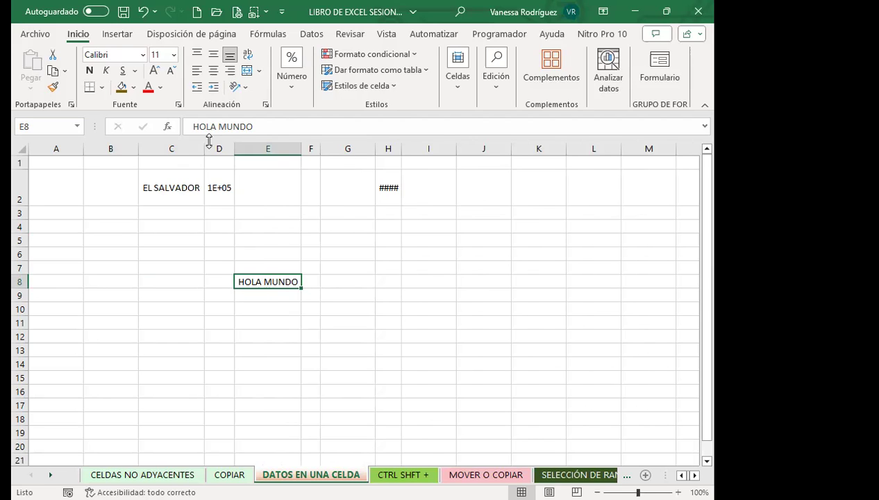
Step: Fill D3:D6 with copies of 123564 from D2
click(215, 185)
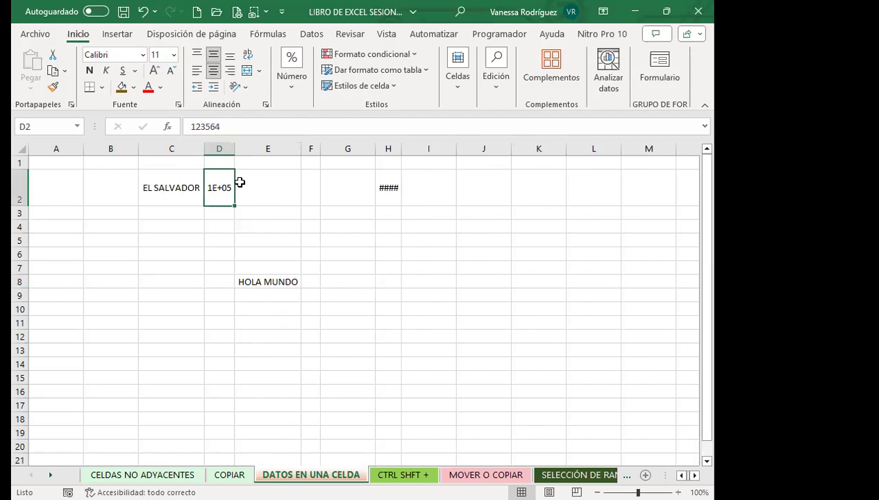
click(385, 196)
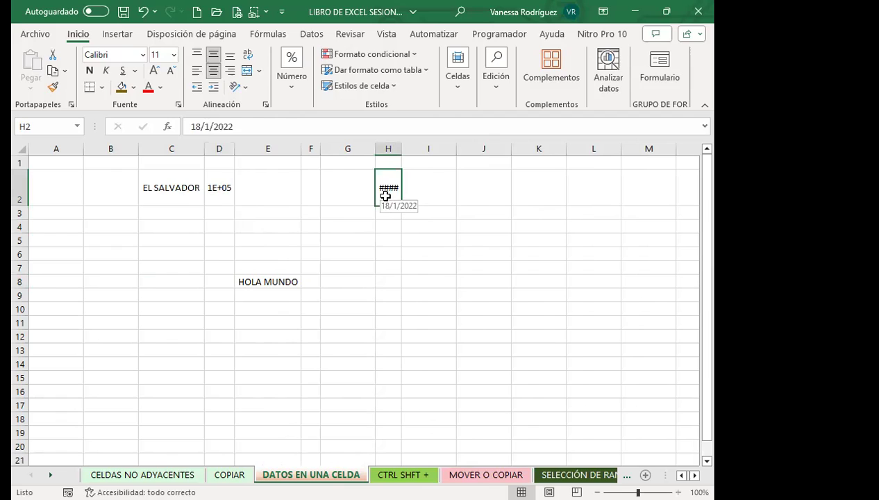
click(218, 195)
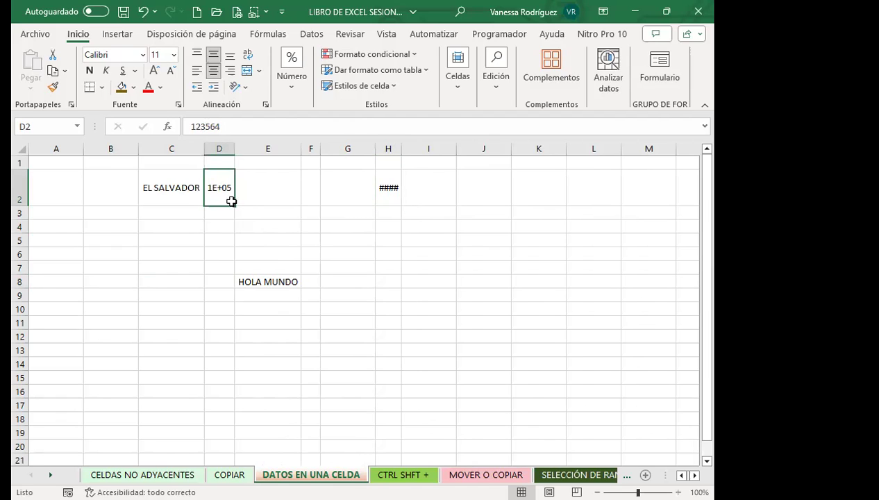
drag(234, 206, 231, 256)
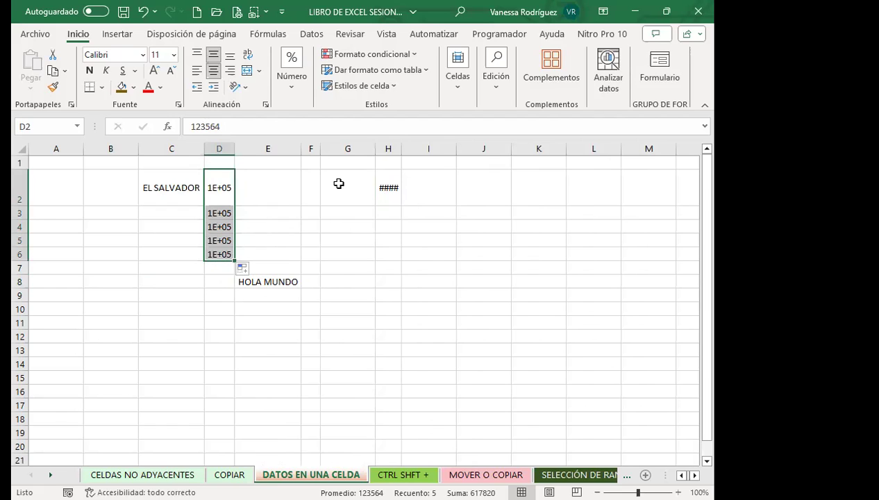
Step: Extend the H2 date into H3:H6 as 19/1/2022–22/1/2022, then check the filled cells
click(383, 201)
drag(401, 206, 401, 258)
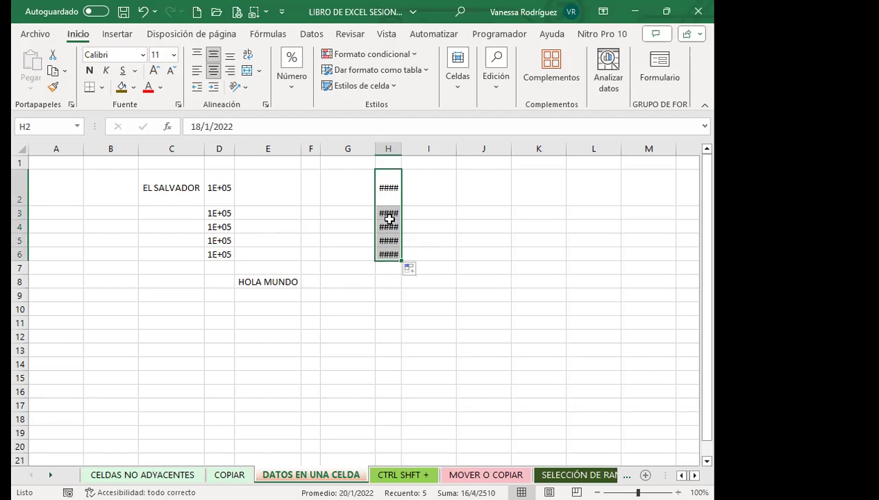
click(388, 213)
click(389, 226)
click(384, 243)
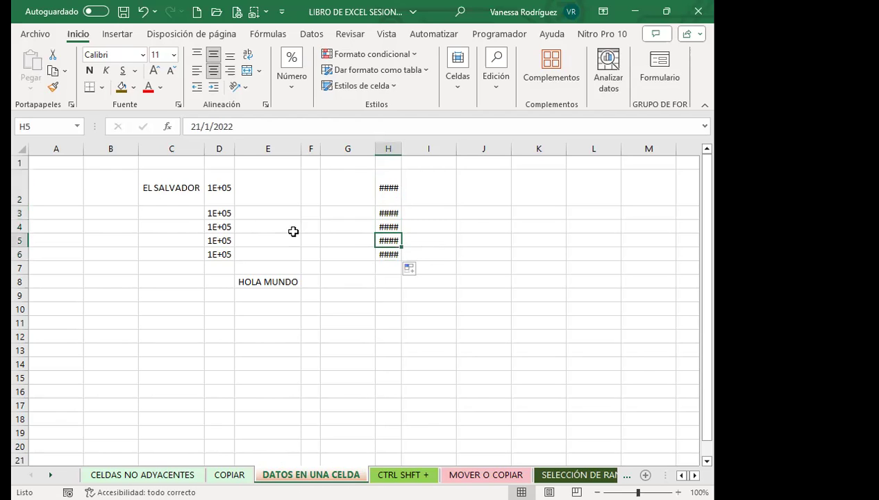
click(220, 215)
click(219, 228)
click(222, 241)
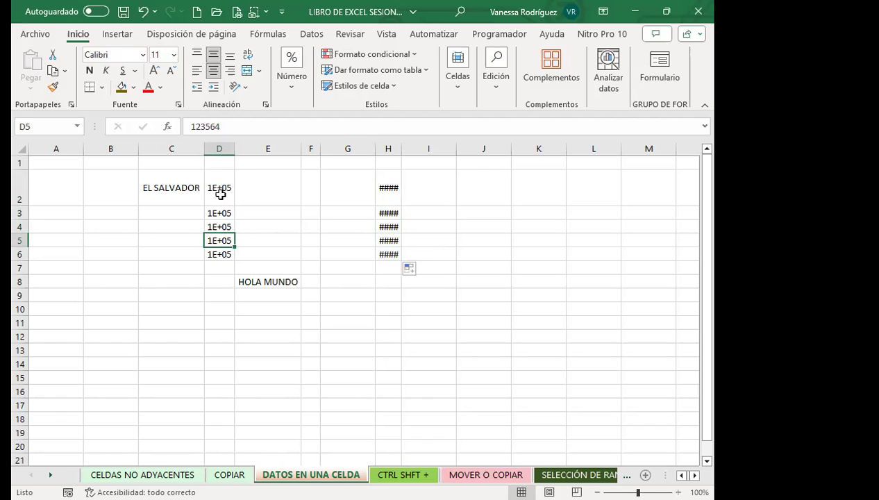
Step: Apply 'Reducir hasta ajustar' alignment to columns D and H
click(217, 148)
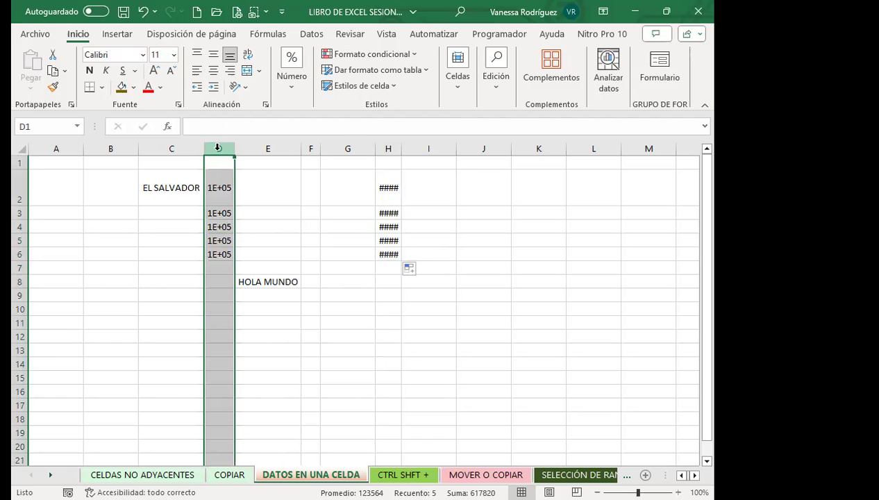
ctrl+click(387, 148)
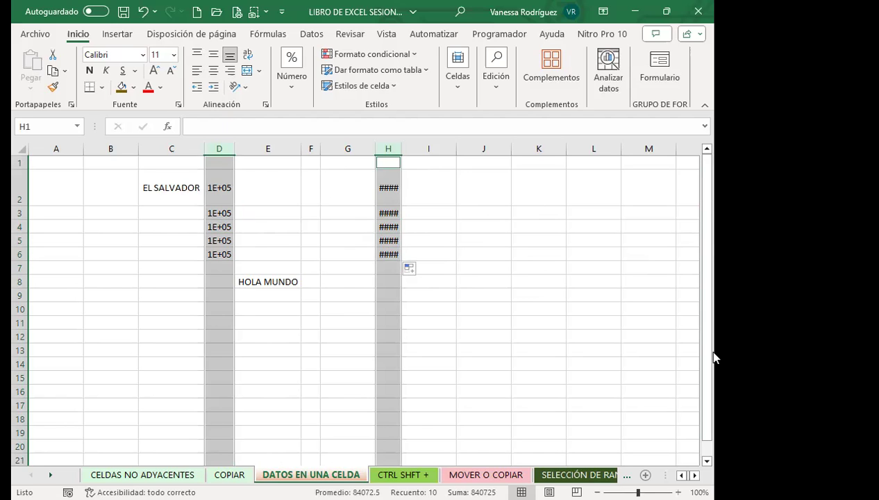
click(265, 105)
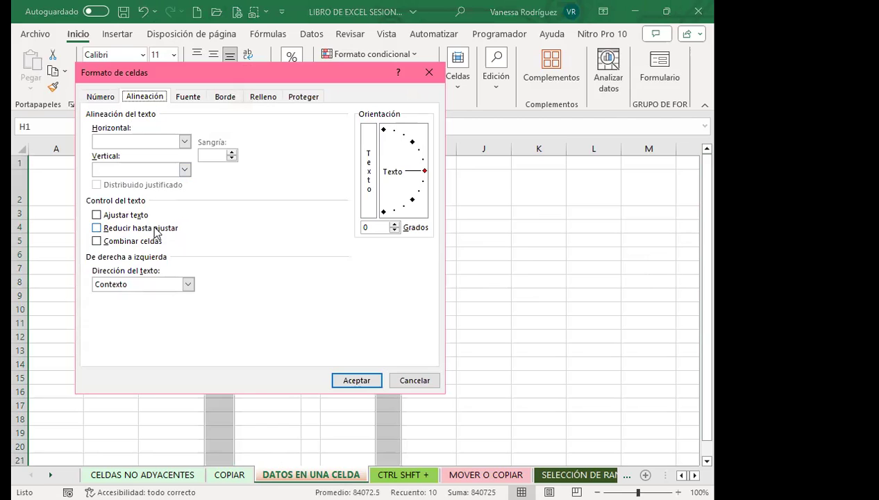
click(97, 228)
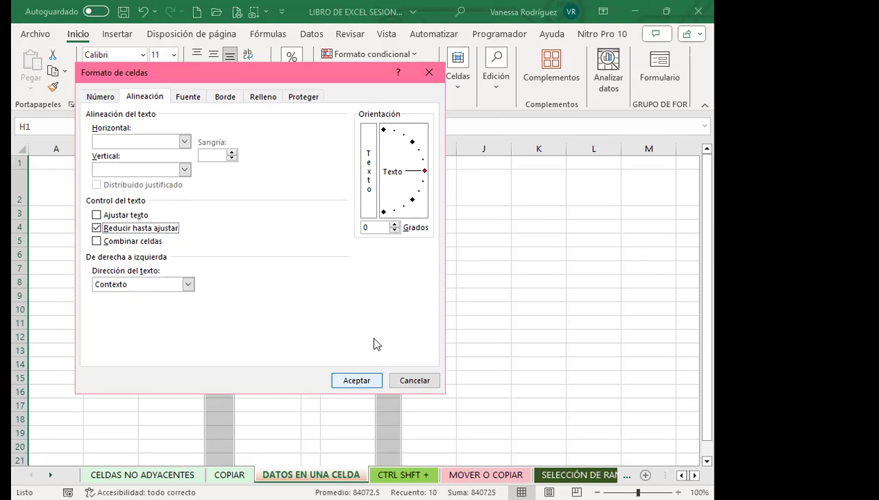
click(428, 73)
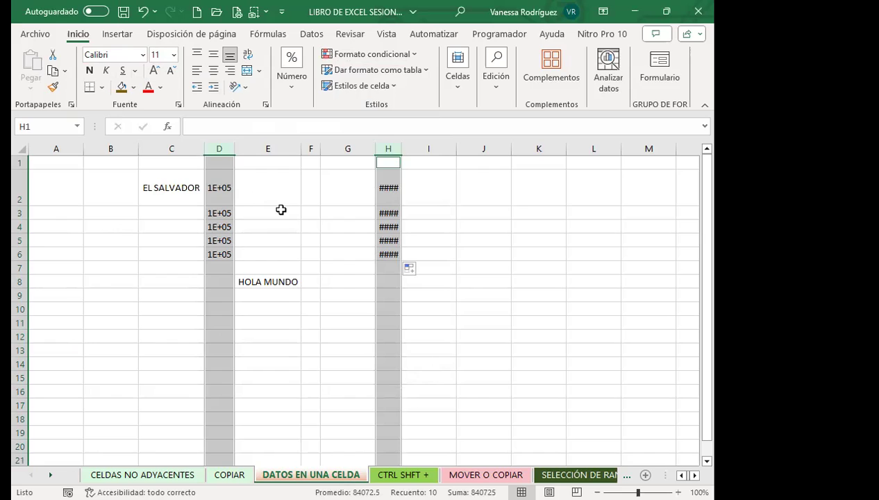
Step: Undo a trial widening of column D, reapply shrink to fit, and zoom in
drag(235, 148, 266, 148)
key(ctrl+z)
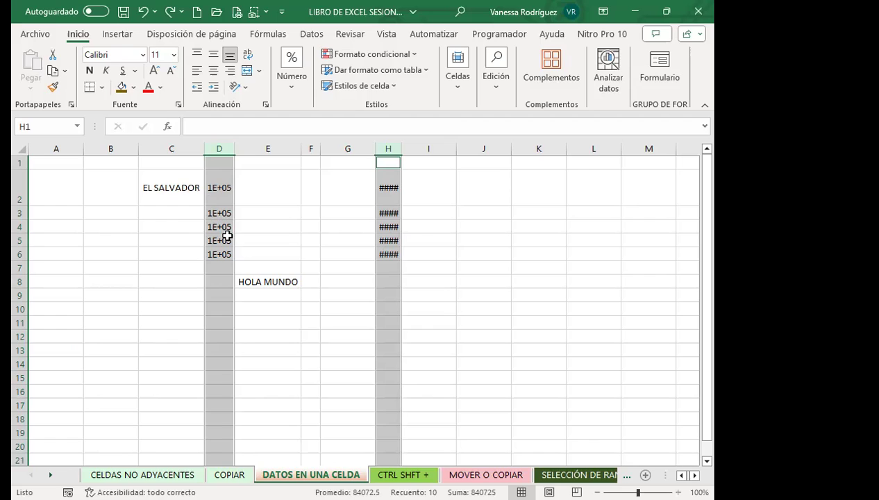
click(266, 104)
click(98, 228)
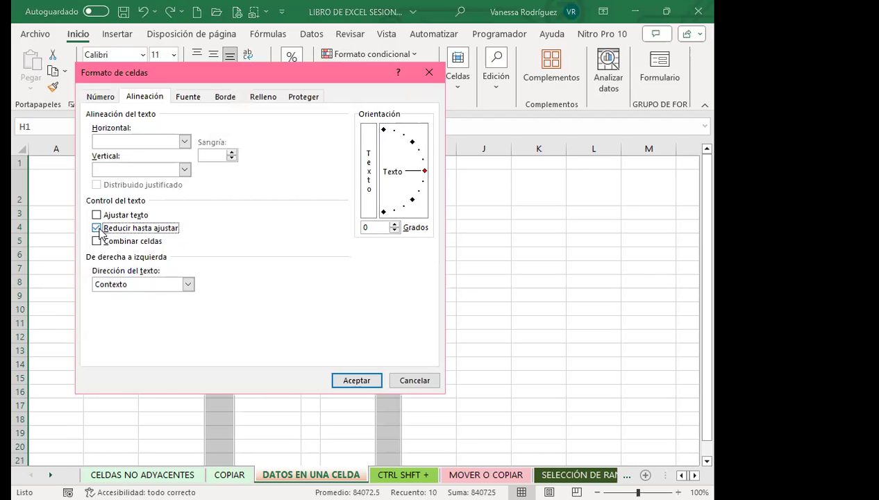
click(347, 381)
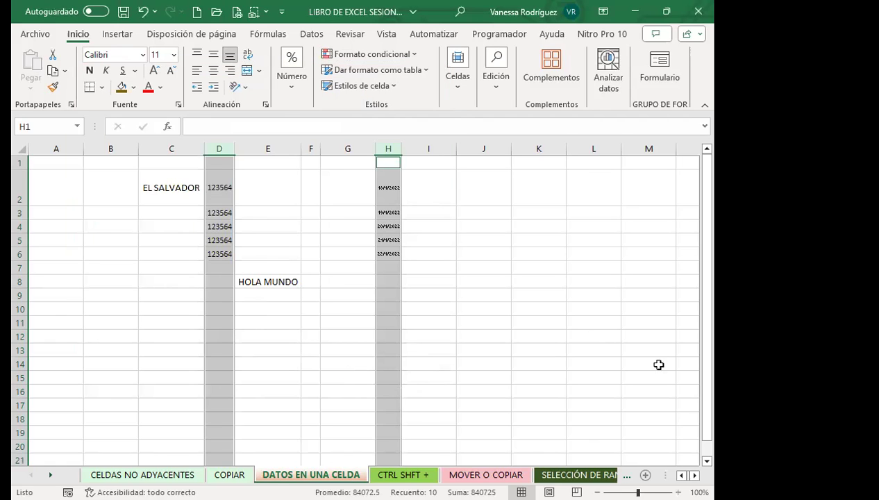
click(678, 492)
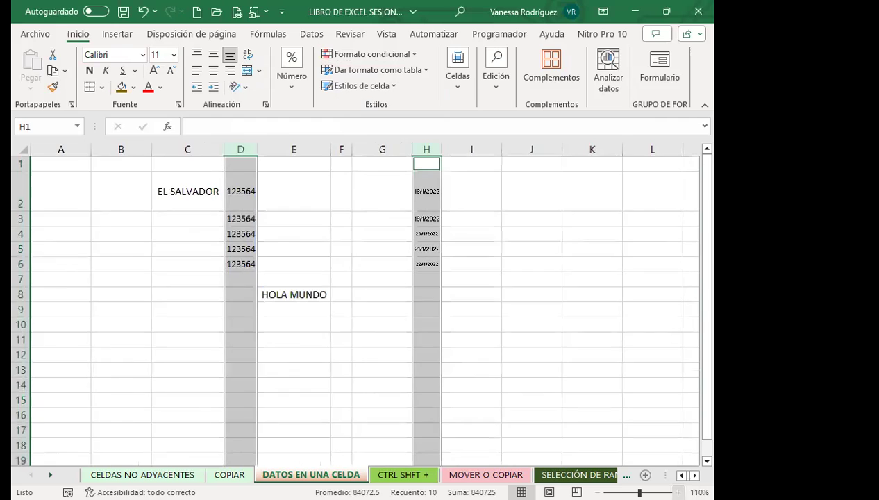
click(677, 491)
click(678, 491)
click(678, 491)
click(678, 492)
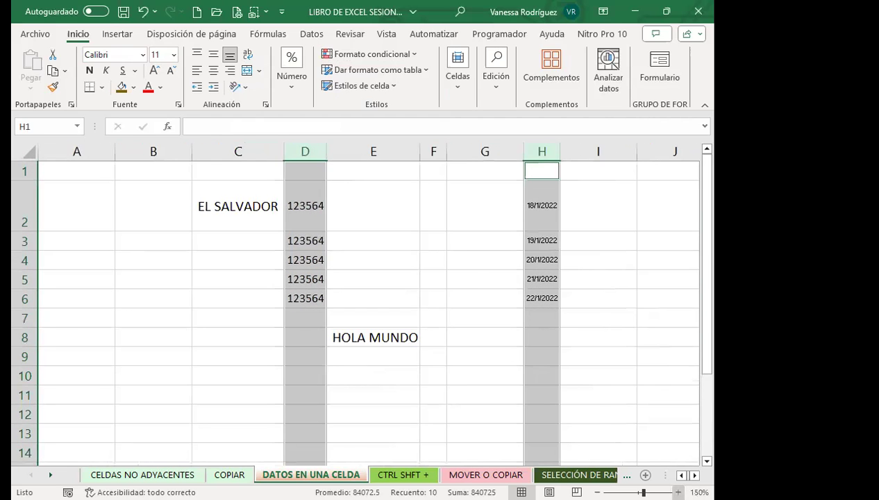
scroll(688, 470, right, 1)
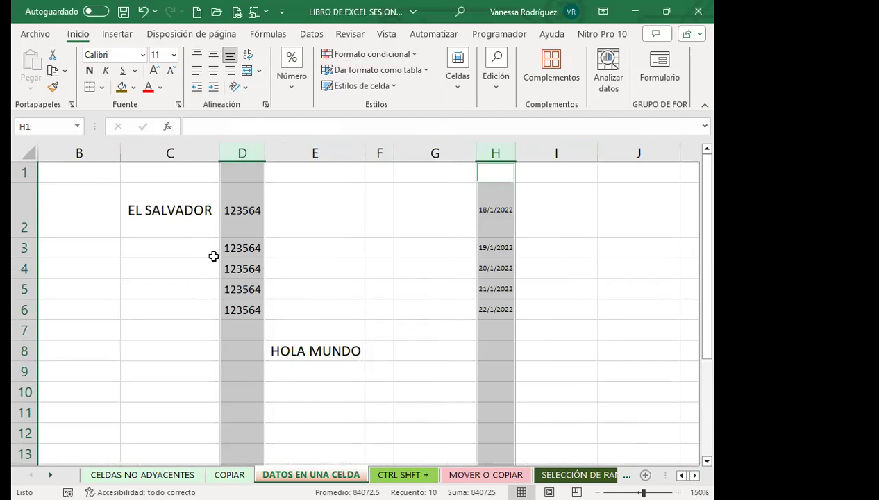
Step: Drag columns D and H narrower twice so 123564 and the dates shrink smaller
click(245, 224)
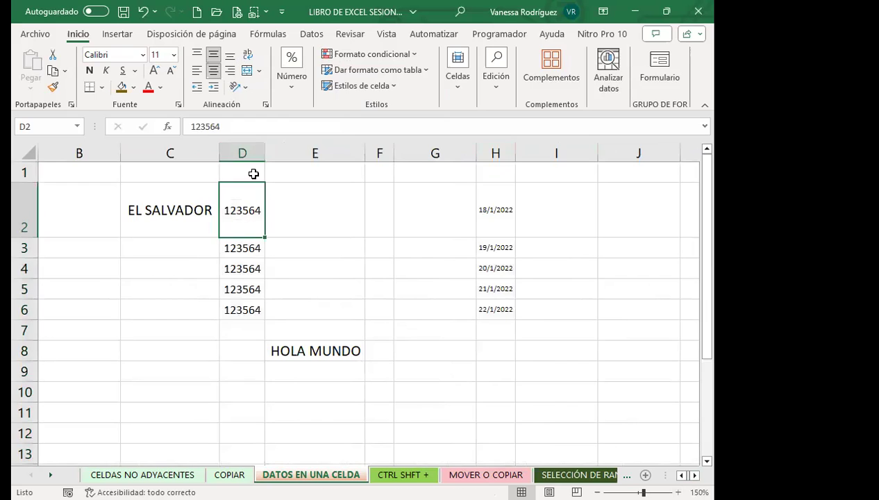
drag(265, 157, 252, 157)
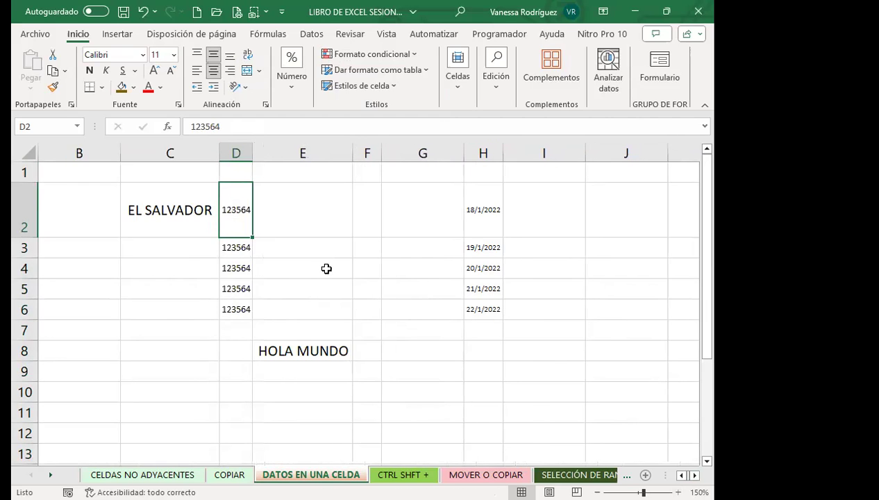
drag(502, 154, 491, 154)
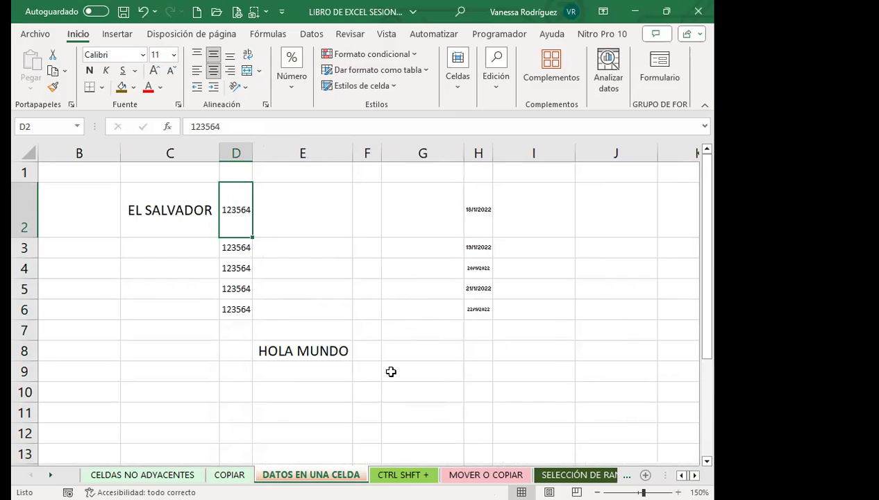
drag(253, 151, 243, 150)
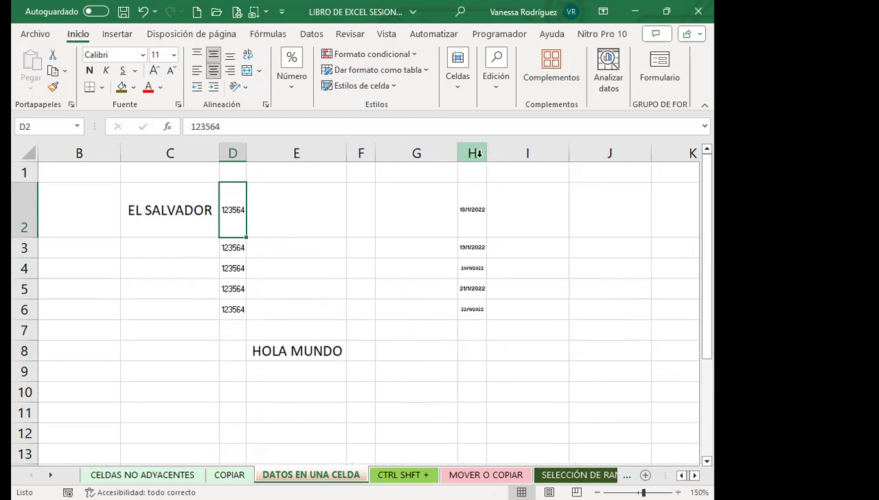
drag(486, 152, 479, 153)
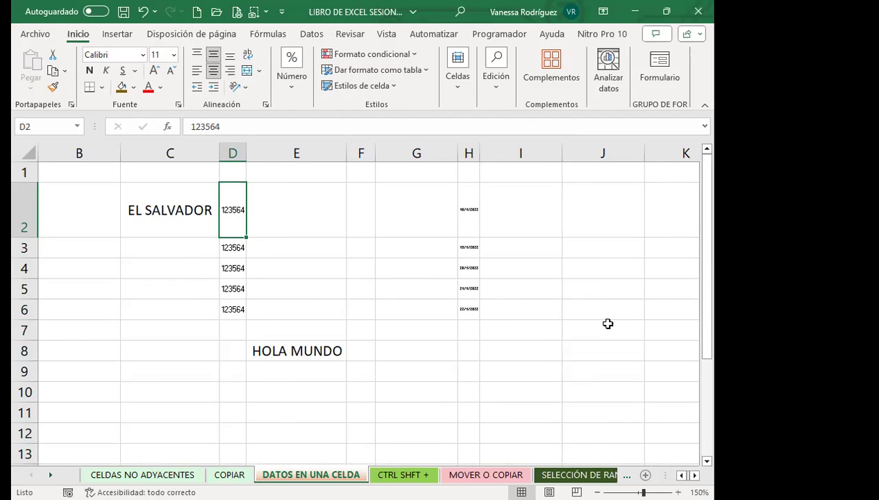
scroll(609, 324, up, 4)
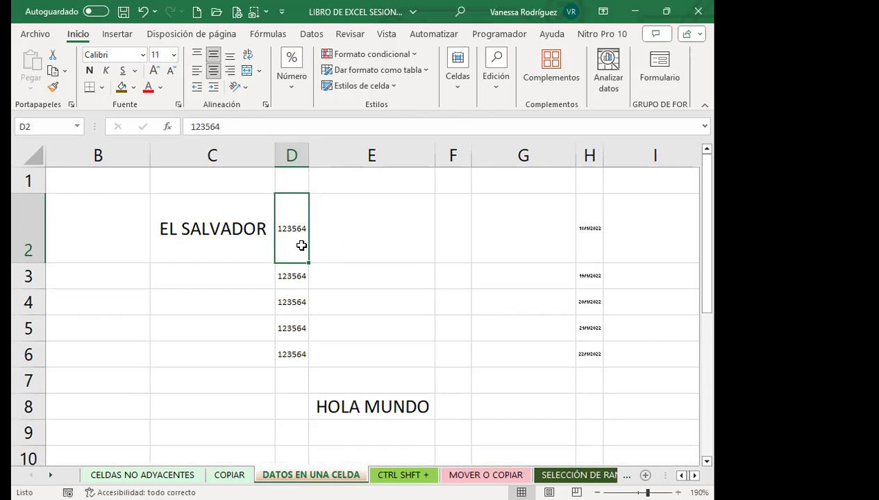
Step: Widen columns D and H so 123564 and the dates grow larger
click(599, 249)
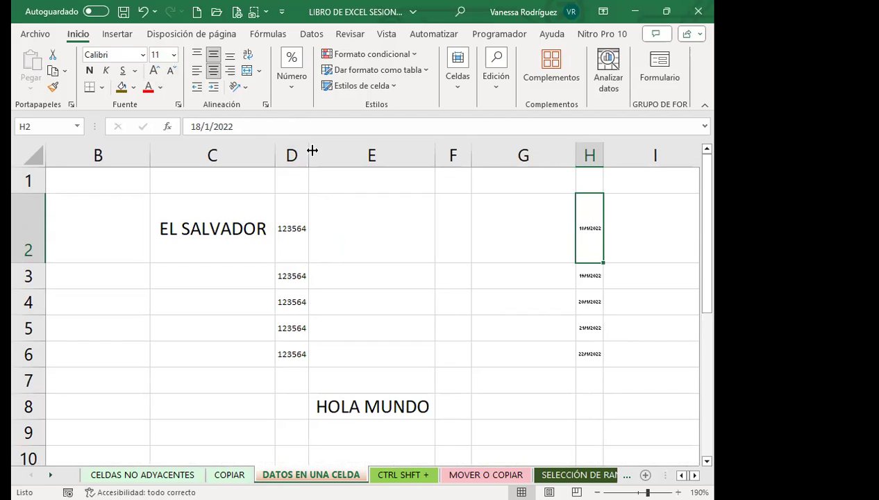
drag(308, 150, 354, 151)
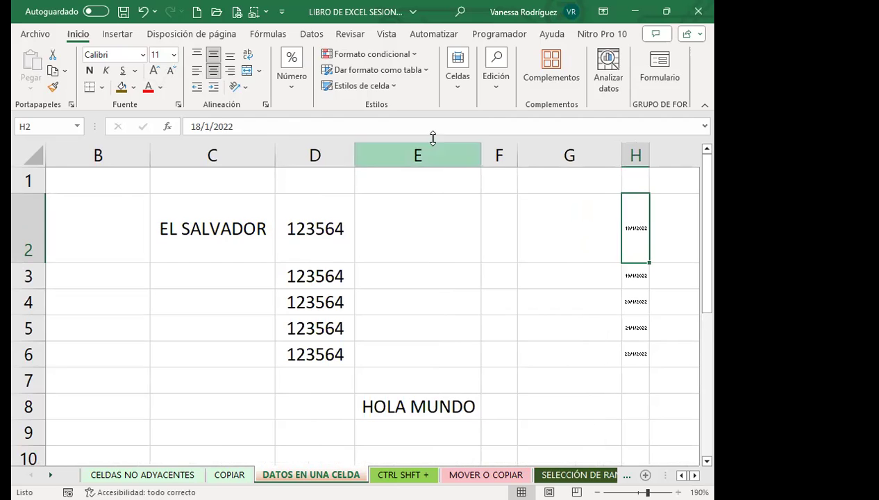
drag(650, 151, 691, 141)
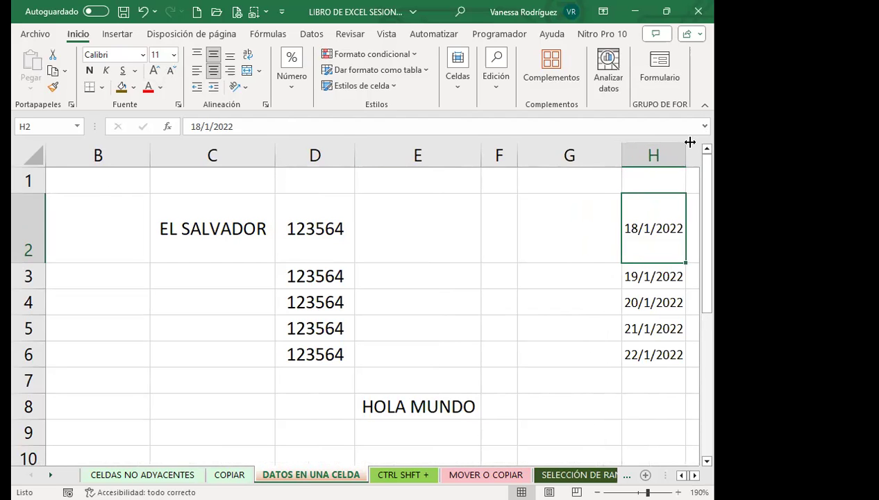
Step: Narrow columns D and H again so values shrink, then go to the CTRL SHFT + sheet
click(302, 236)
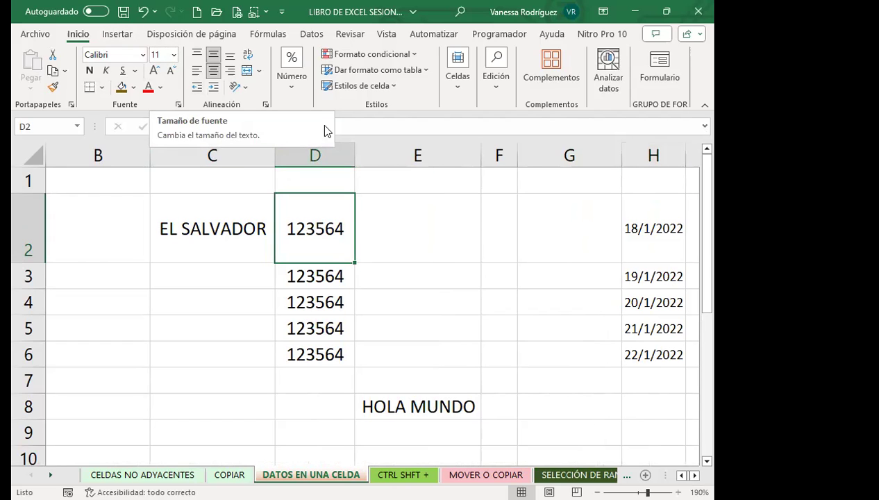
drag(354, 156, 317, 155)
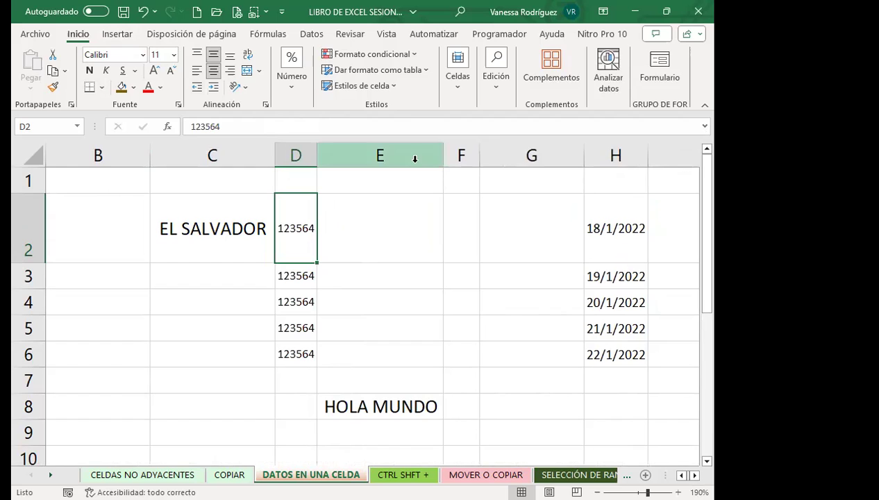
drag(648, 155, 606, 155)
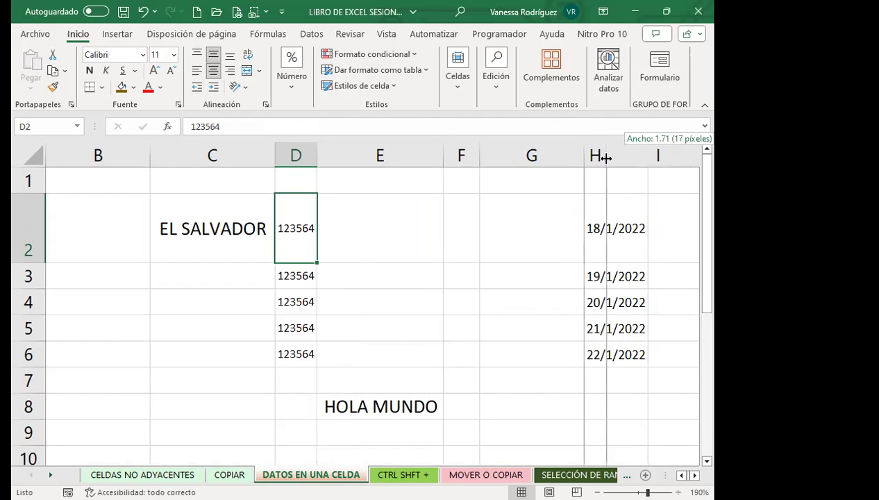
drag(317, 154, 300, 154)
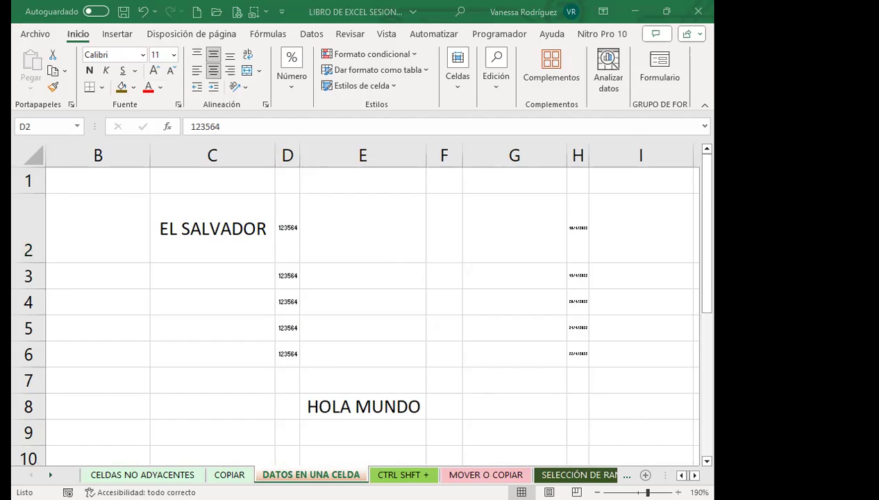
click(391, 475)
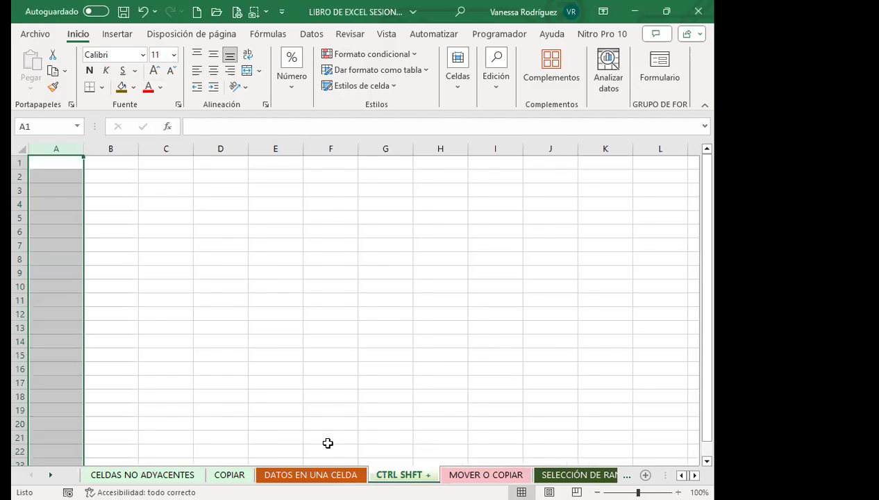
Step: On MOVER O COPIAR, copy EL SALVADOR from A1 into A2:A11
key(ctrl+Page_Down)
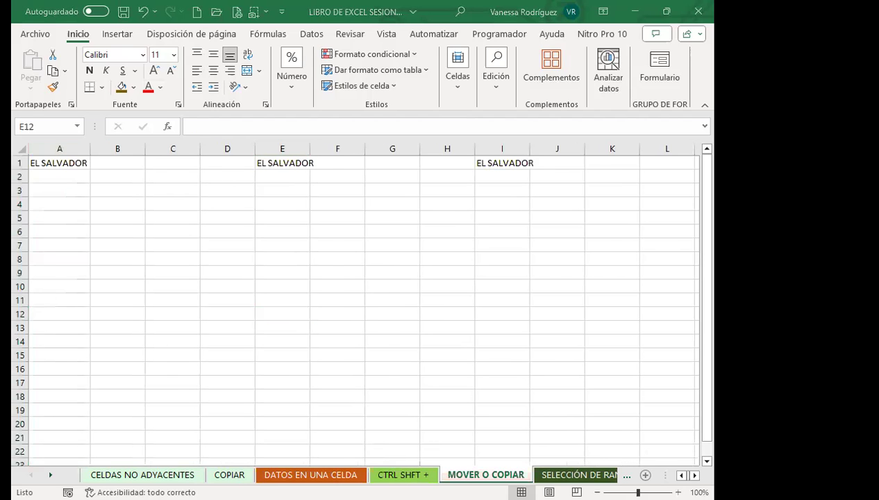
click(88, 196)
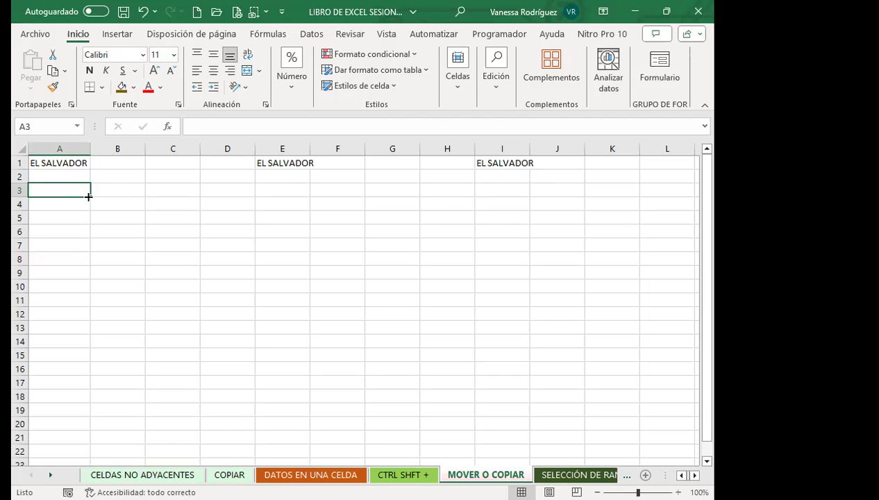
click(59, 148)
click(68, 161)
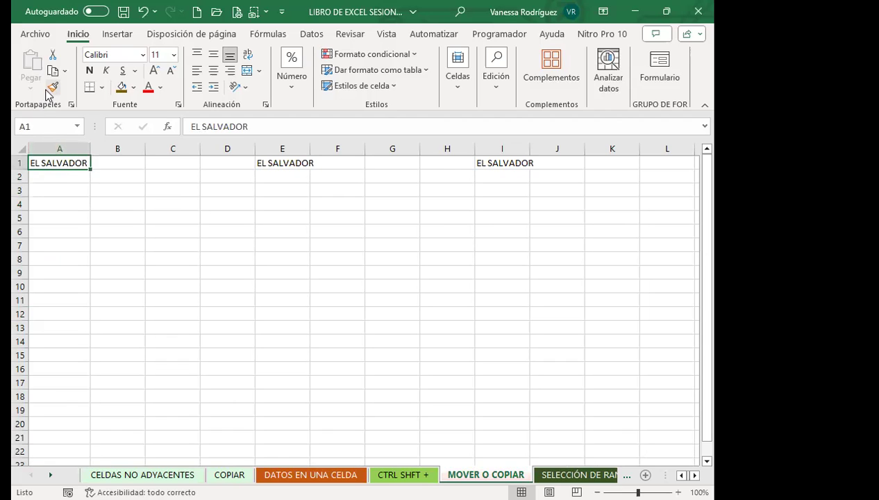
click(52, 70)
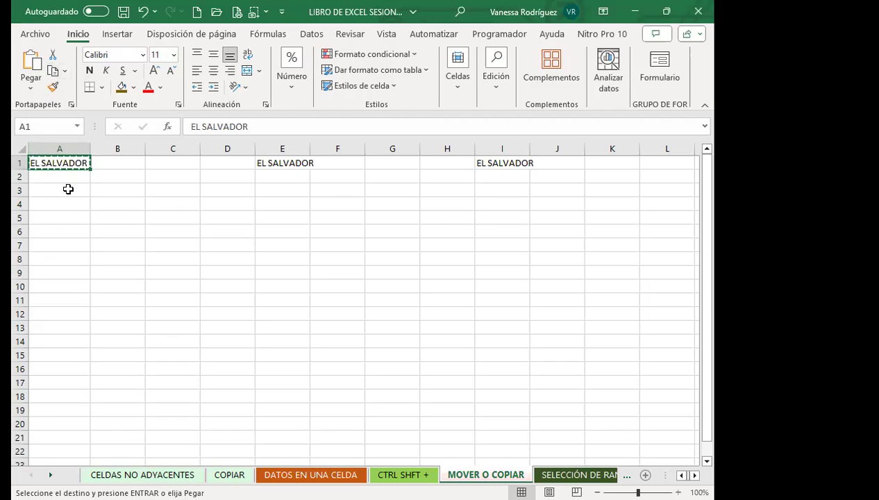
drag(61, 178, 52, 300)
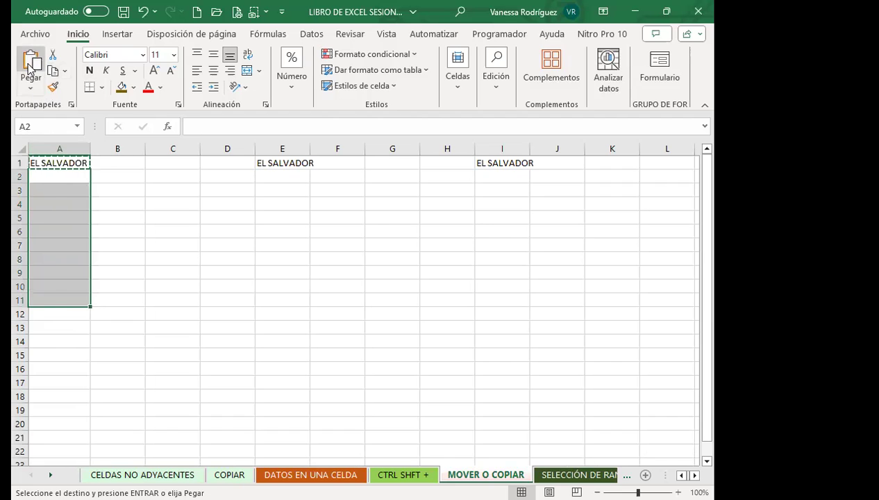
click(30, 64)
click(193, 256)
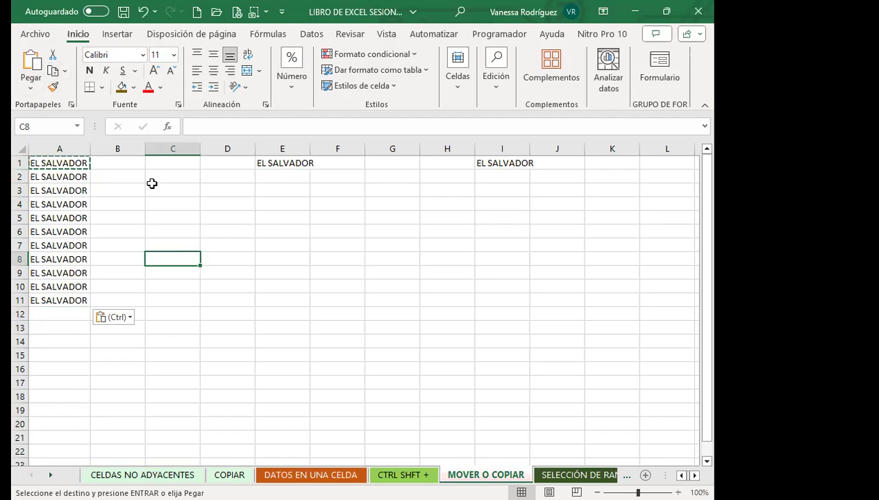
key(Escape)
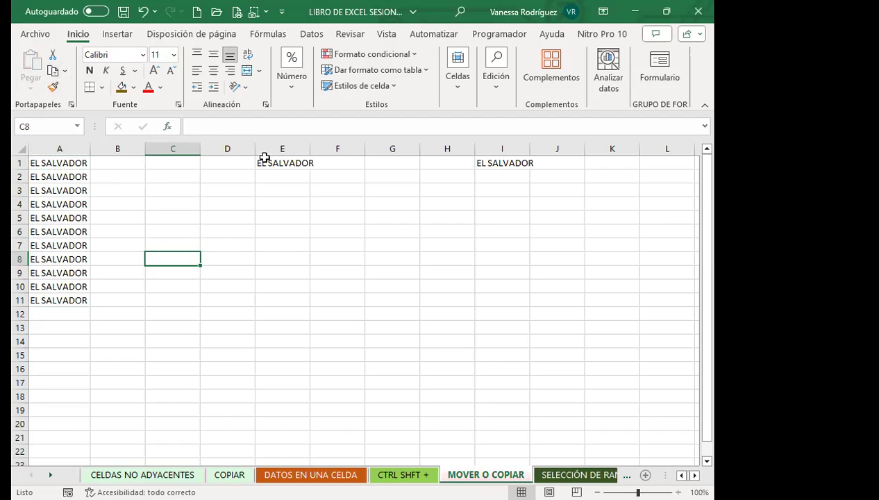
Step: Copy EL SALVADOR from E1 into E2:E11 with Ctrl+C and Ctrl+V
click(265, 158)
key(ctrl+c)
drag(275, 174, 283, 296)
key(ctrl+v)
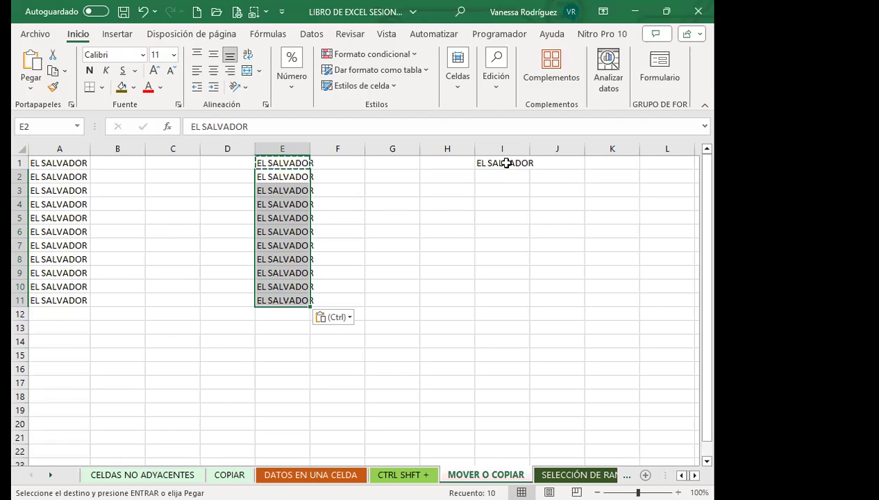
Step: Paste EL SALVADOR from I1 into I2:I10 as values
click(507, 163)
right_click(506, 163)
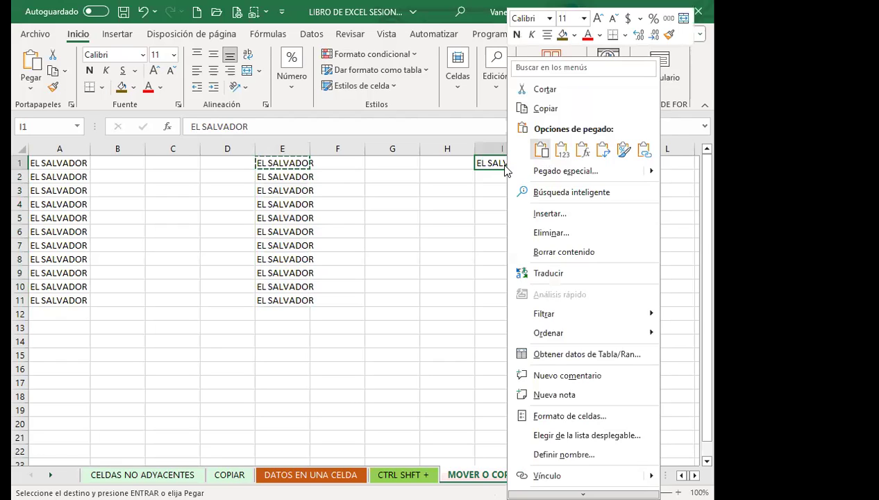
click(537, 111)
drag(499, 176, 490, 284)
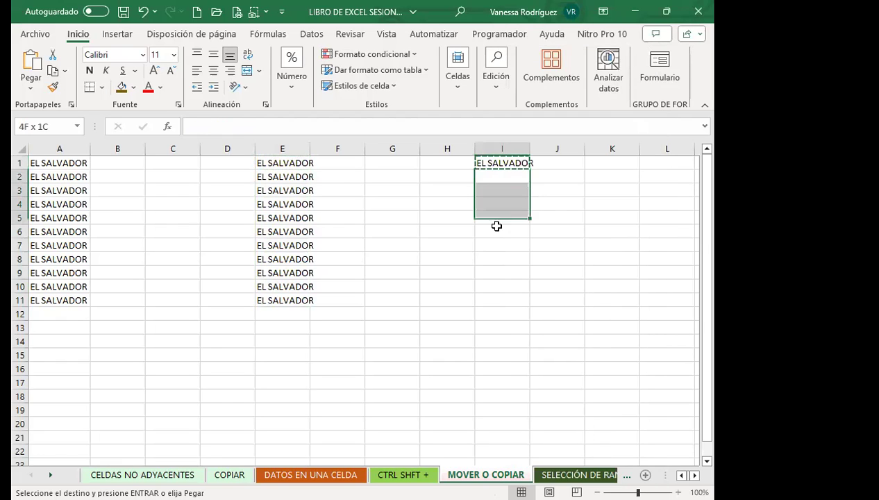
right_click(512, 178)
click(561, 166)
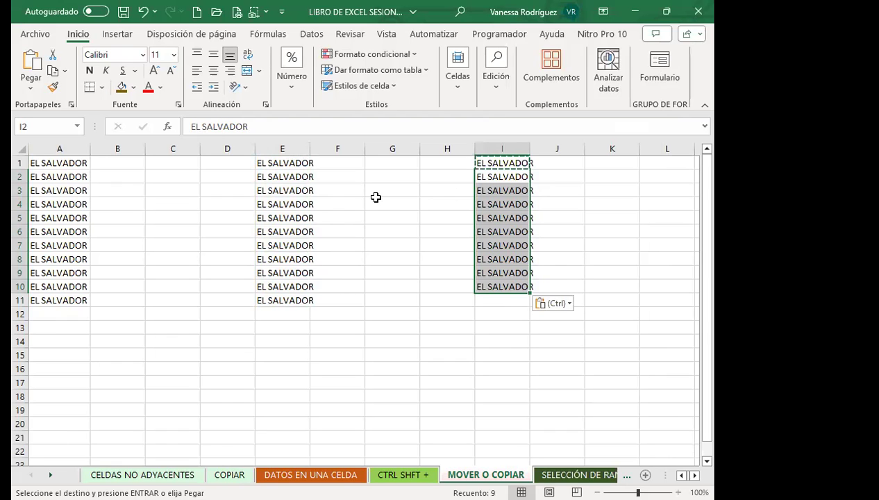
Step: Paste EL SALVADOR from I1 into G1 and autofit column G
click(501, 164)
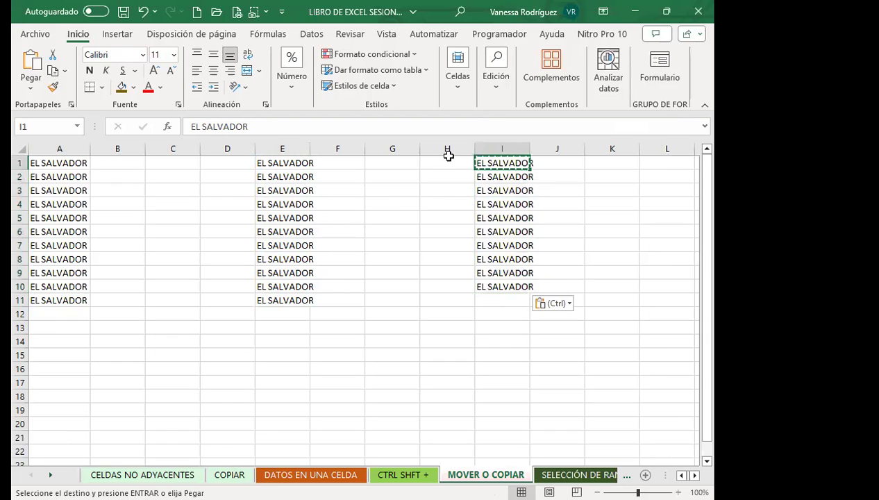
click(52, 70)
click(392, 161)
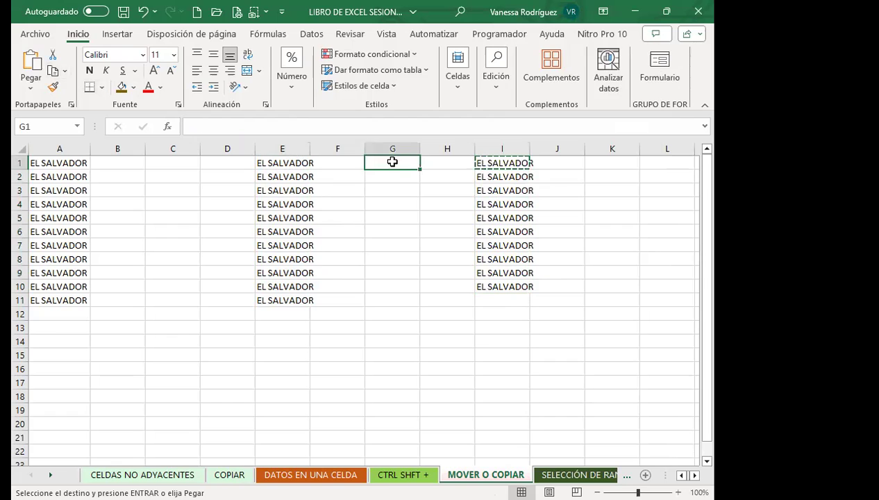
click(31, 61)
click(333, 204)
click(416, 162)
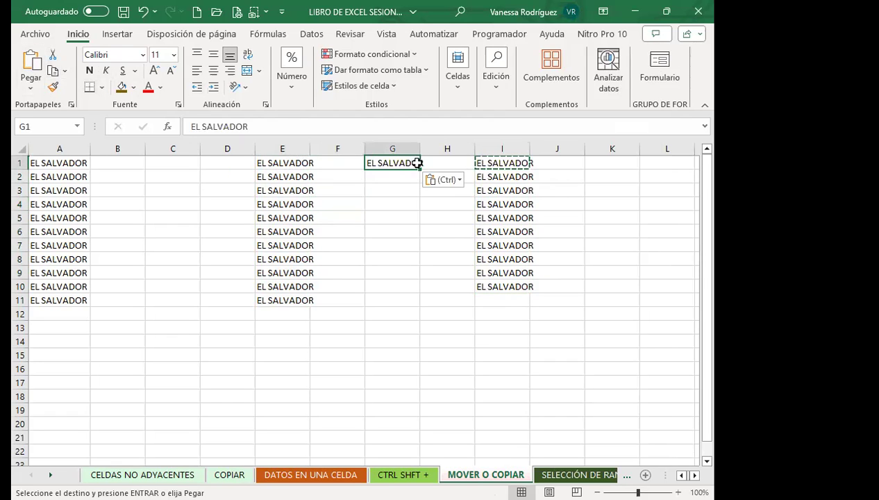
double_click(420, 148)
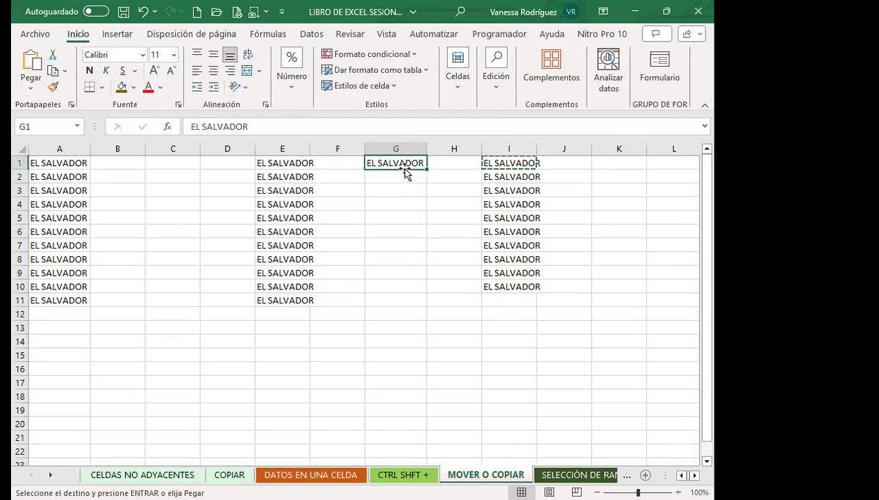
Step: Fill EL SALVADOR from G1 down to G11, then copy G1:G11 into C12:C22
drag(428, 170, 417, 302)
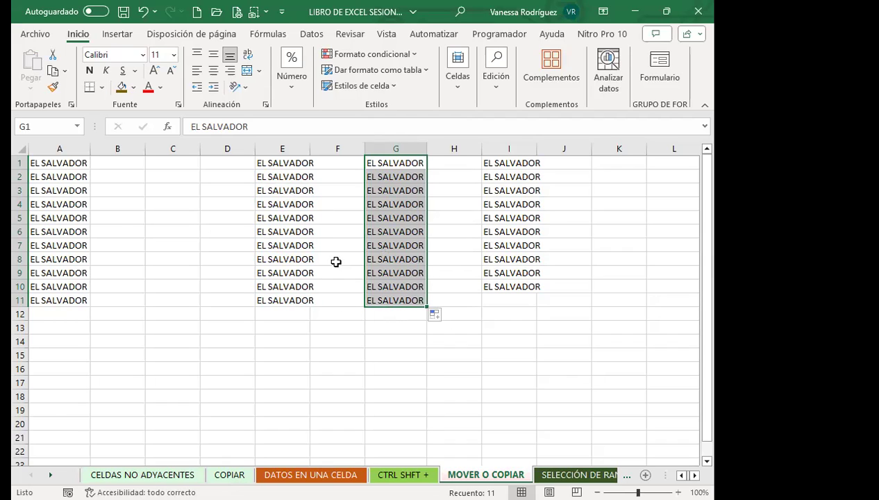
click(271, 167)
drag(396, 167, 402, 300)
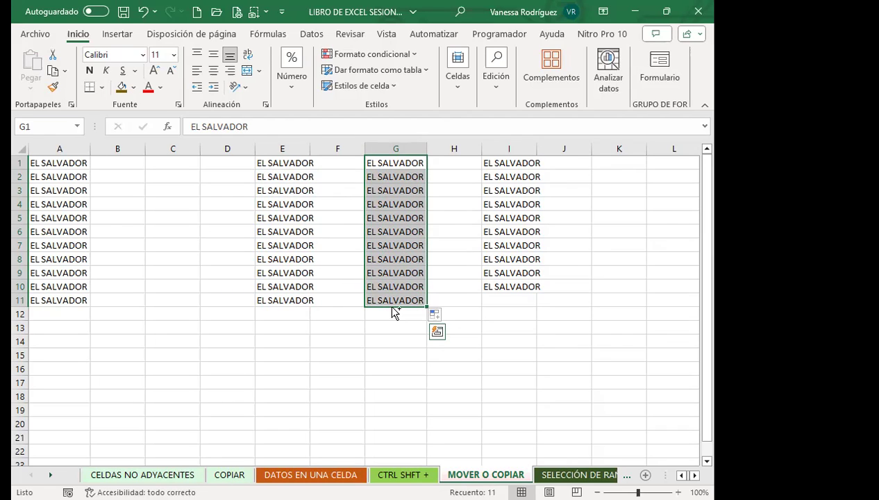
drag(393, 312, 216, 424)
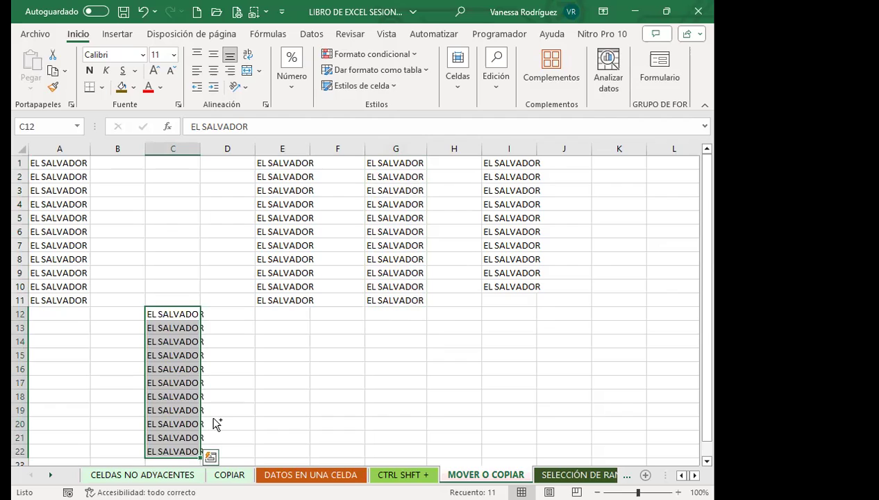
Step: Insert the red parrot photo from the Animales category of online pictures
click(117, 34)
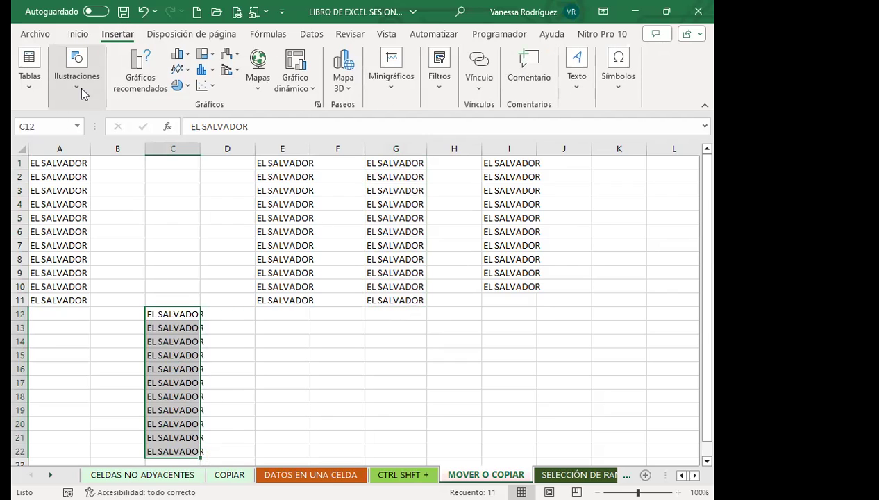
click(80, 88)
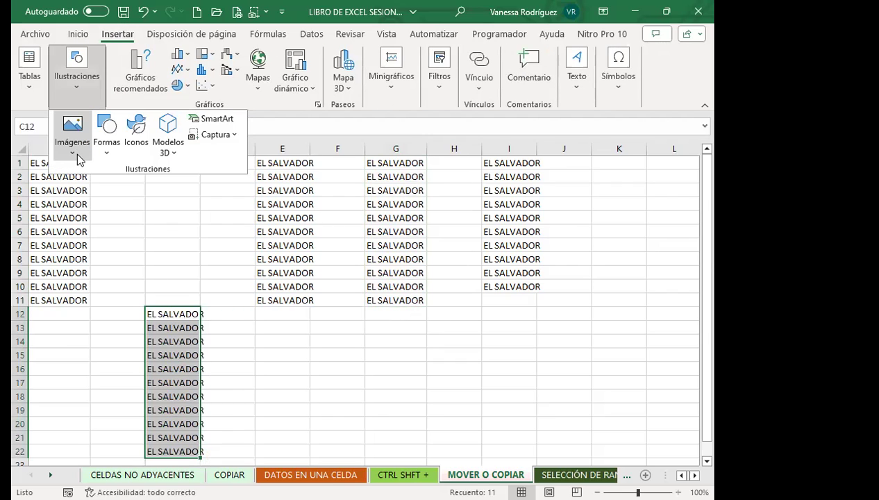
click(77, 155)
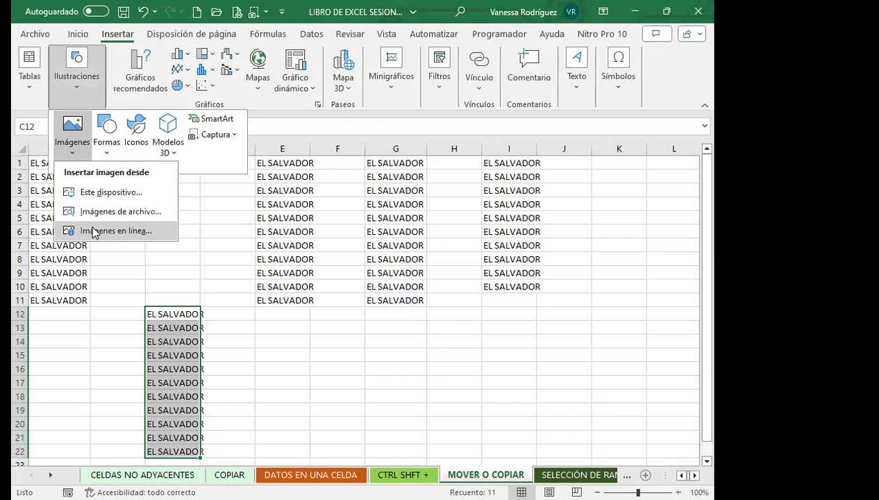
click(94, 231)
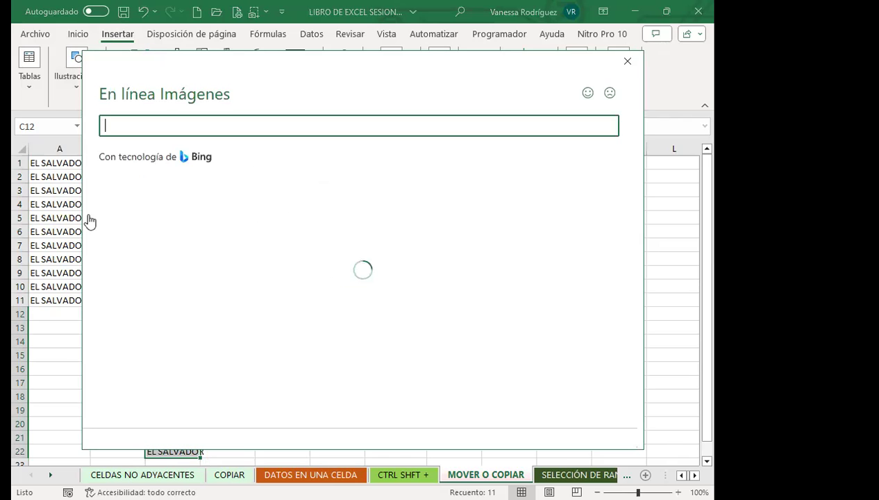
click(272, 228)
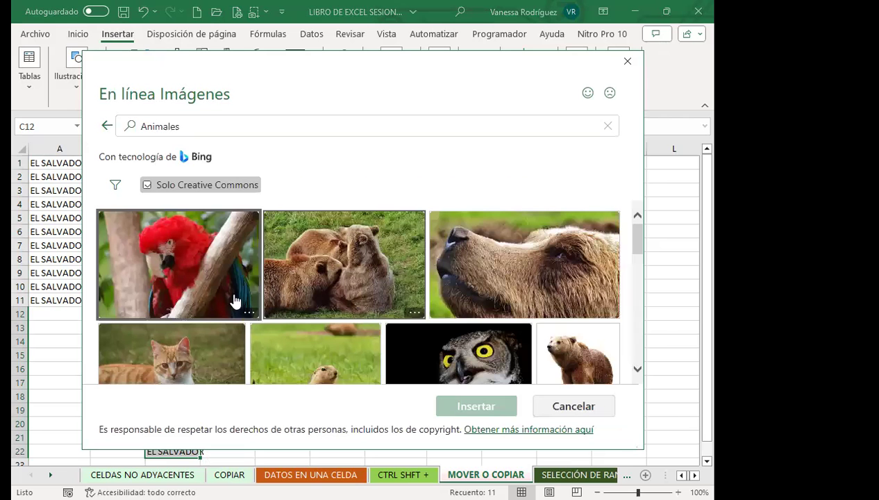
click(200, 279)
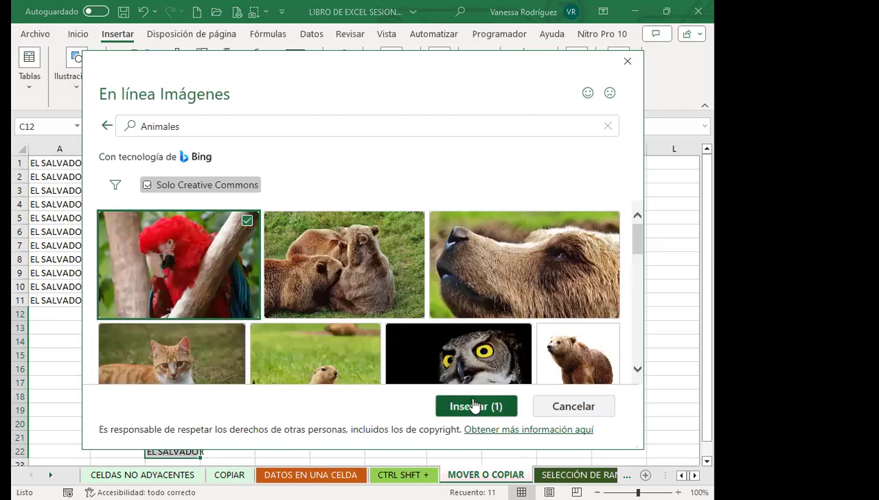
click(474, 406)
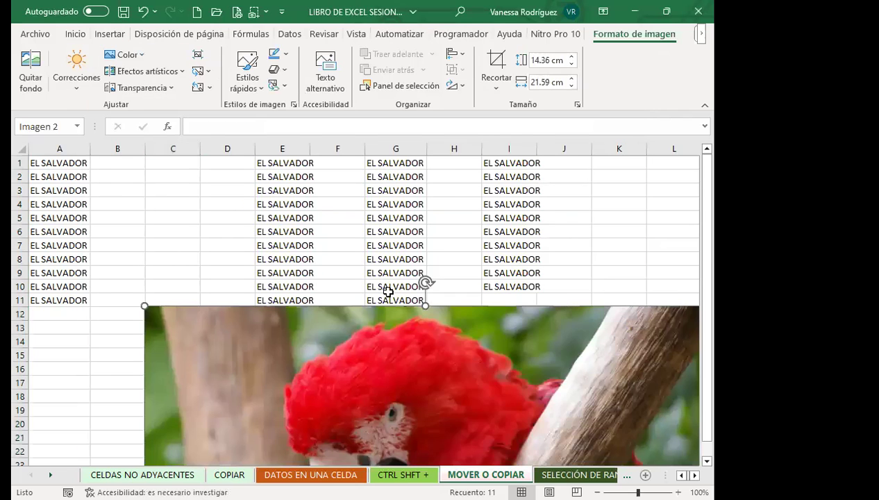
Step: Shrink the parrot picture to about 2 × 3.01 cm near E14
scroll(160, 264, down, 1)
mouse_move(145, 265)
mouse_down()
mouse_move(350, 403)
mouse_move(132, 203)
mouse_move(398, 377)
mouse_up()
drag(439, 406, 312, 332)
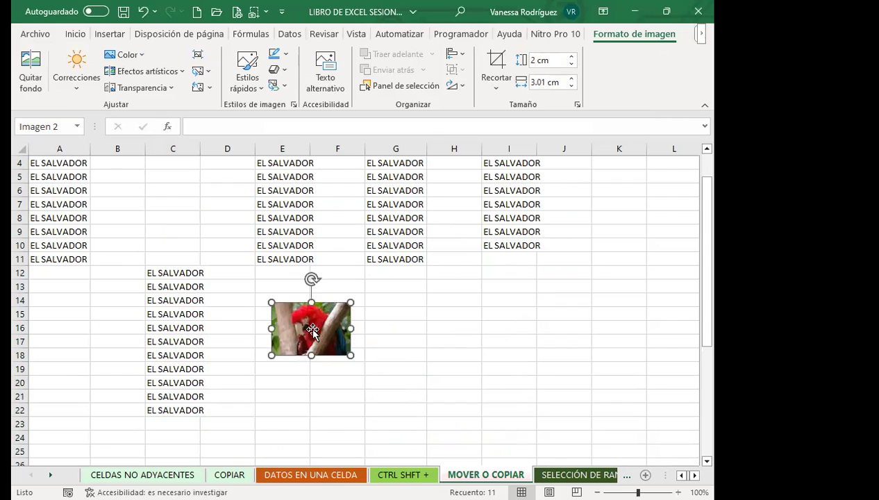
Step: Copy the parrot and paste two copies, arranging the three in a triangle
click(75, 34)
click(53, 70)
click(31, 64)
click(31, 64)
mouse_move(338, 353)
mouse_down()
mouse_move(438, 337)
mouse_move(453, 314)
mouse_up()
mouse_move(335, 342)
mouse_down()
mouse_move(385, 382)
mouse_move(411, 389)
mouse_move(400, 395)
mouse_up()
drag(455, 315, 472, 332)
click(386, 393)
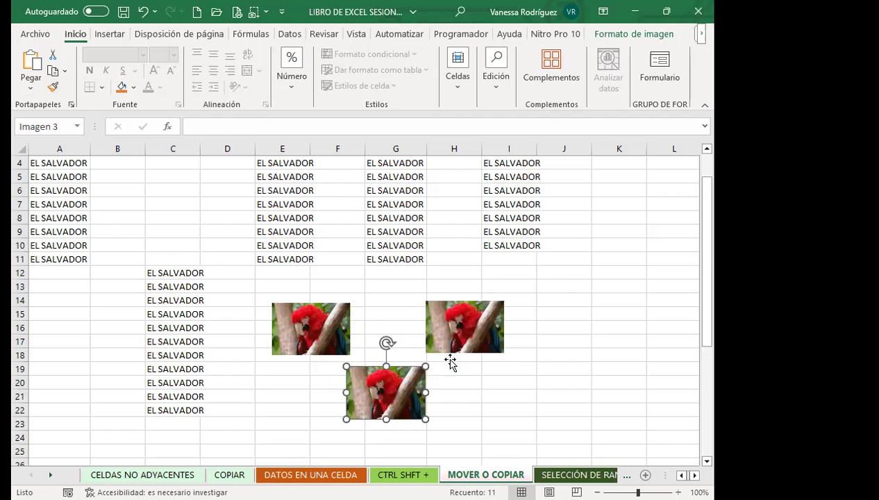
click(502, 412)
Step: Select all three parrots and duplicate the trio further down the sheet
scroll(345, 295, down, 2)
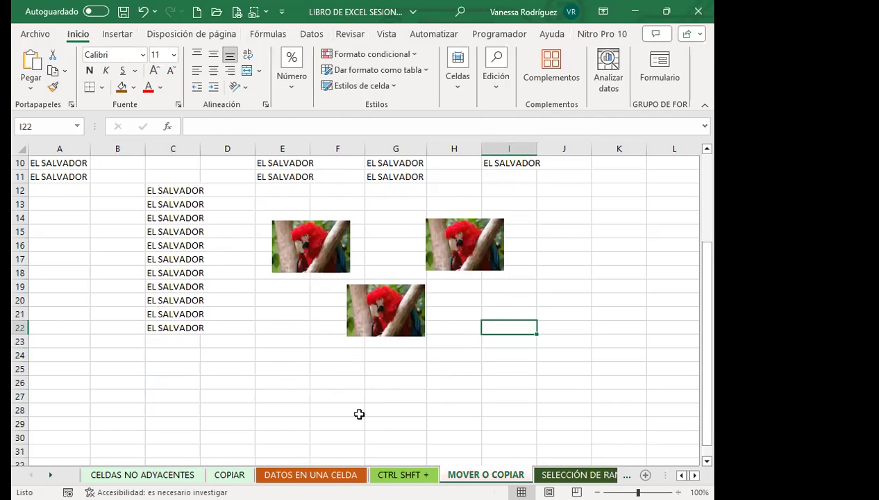
click(325, 268)
ctrl+click(382, 300)
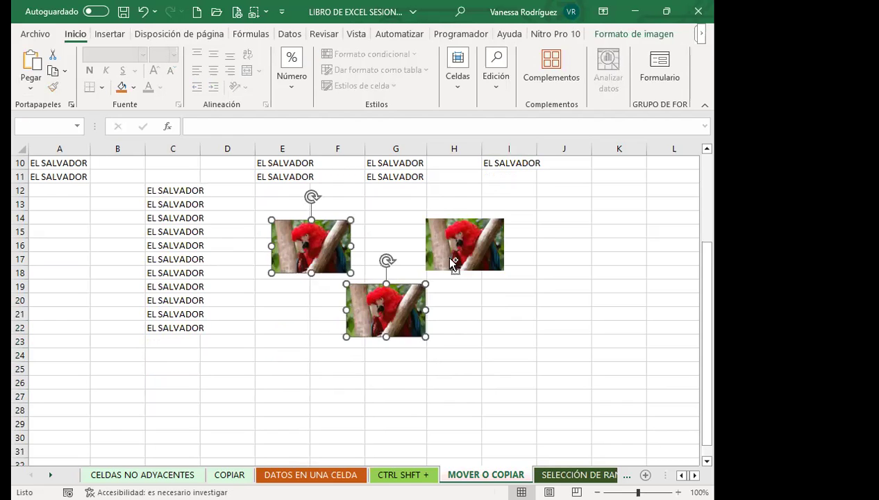
ctrl+click(453, 263)
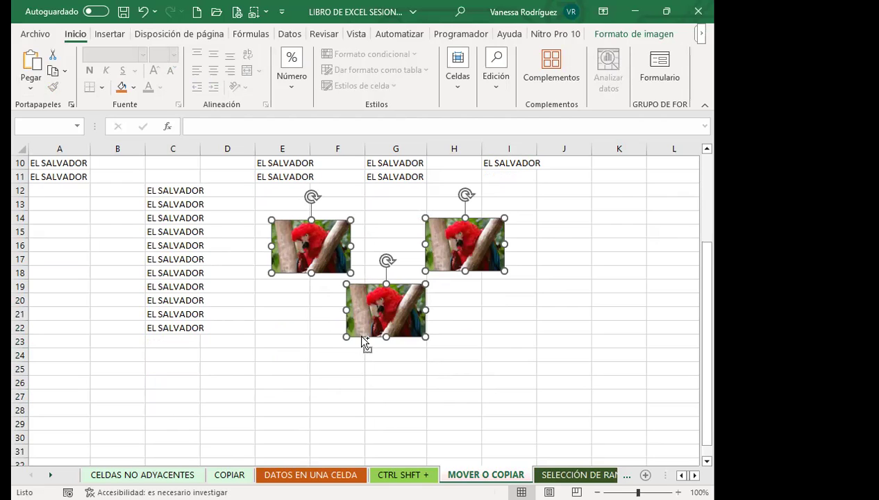
drag(361, 338, 354, 434)
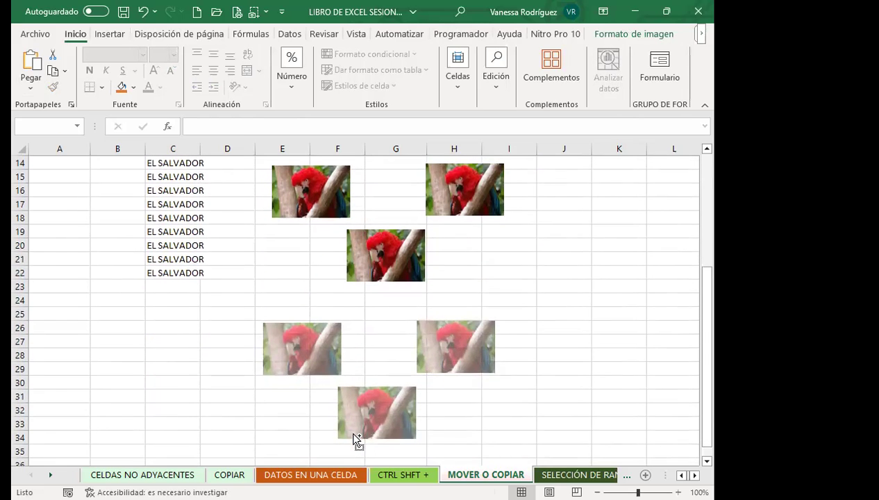
mouse_move(353, 434)
mouse_down()
mouse_move(352, 372)
mouse_move(346, 411)
mouse_up()
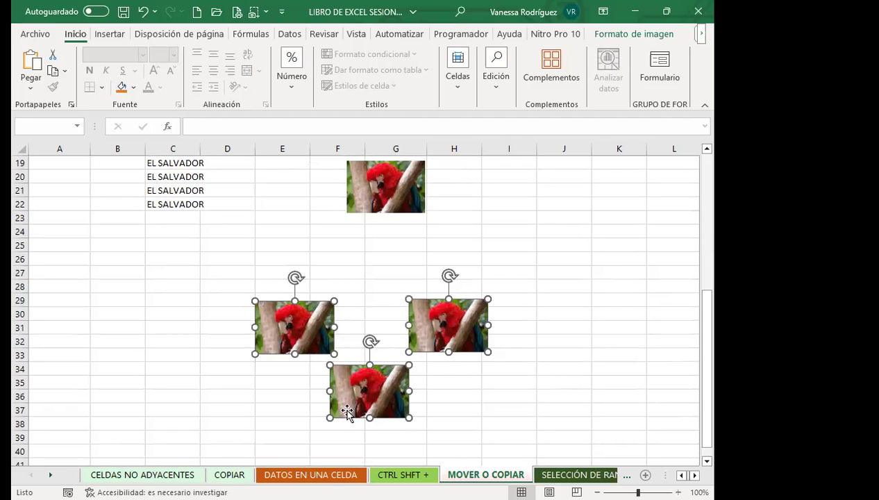
scroll(341, 375, up, 2)
scroll(337, 338, up, 4)
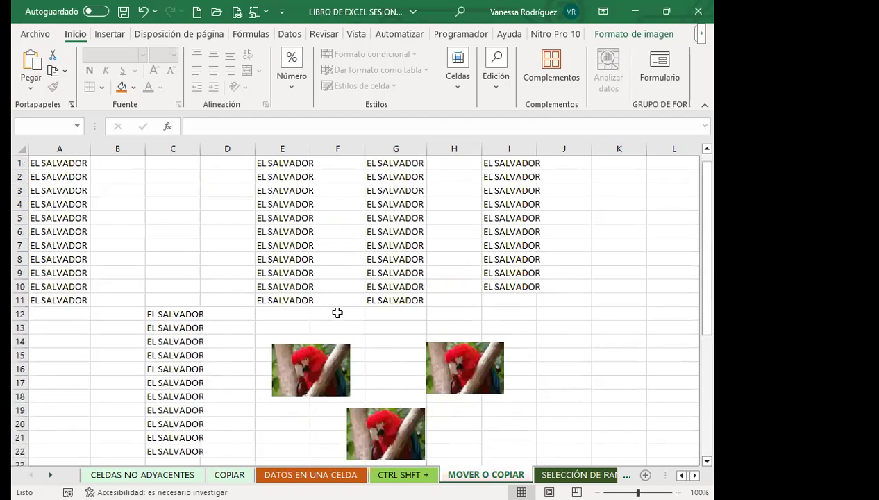
Step: Apply Todos los bordes to the range K2:L8
click(390, 272)
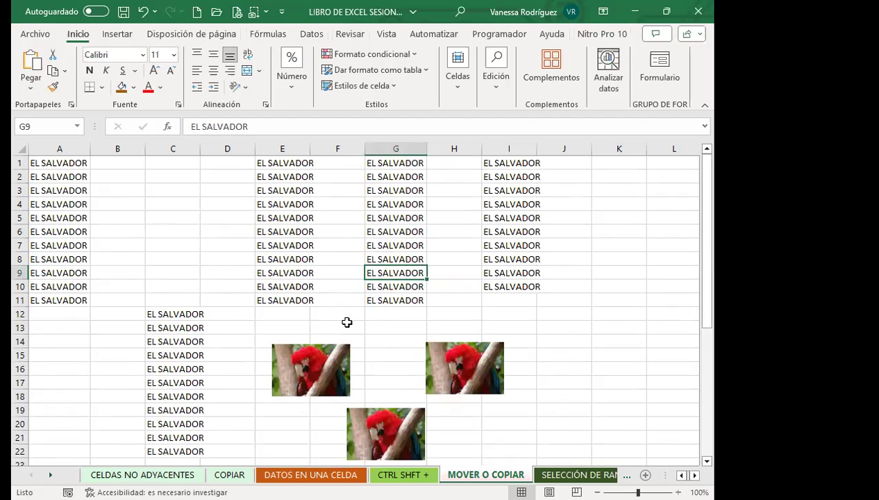
click(323, 354)
click(533, 317)
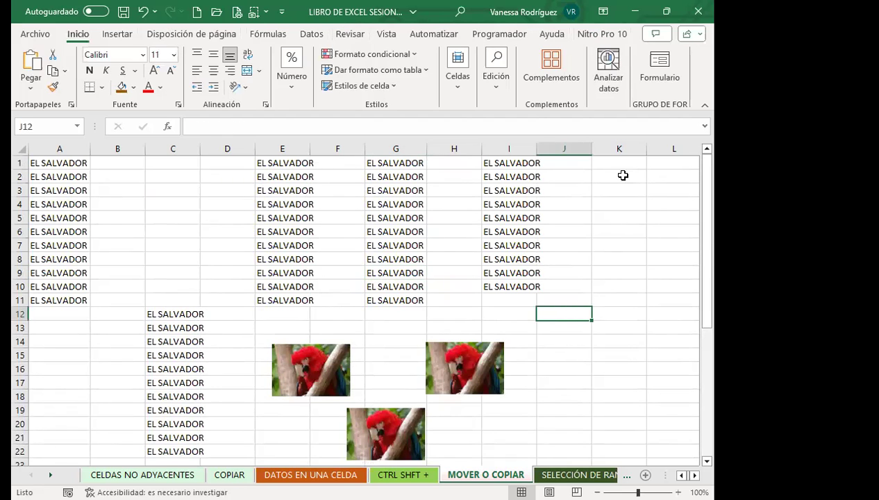
drag(622, 177, 661, 256)
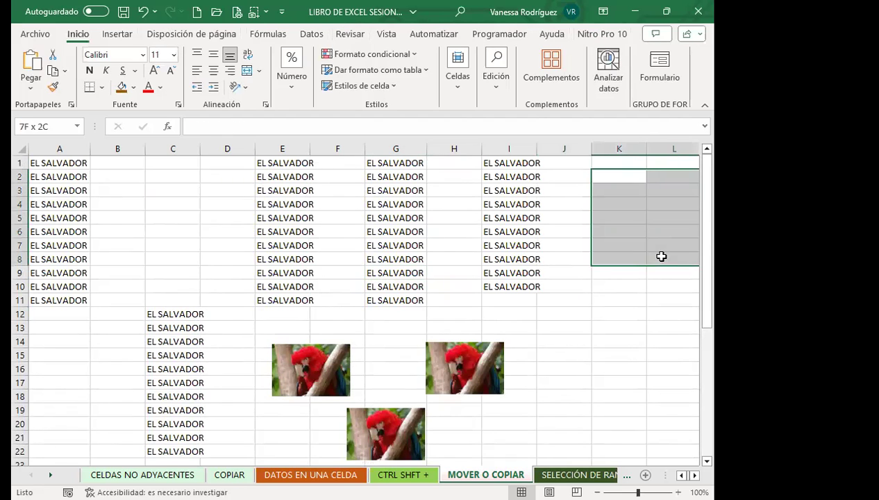
click(101, 88)
click(97, 227)
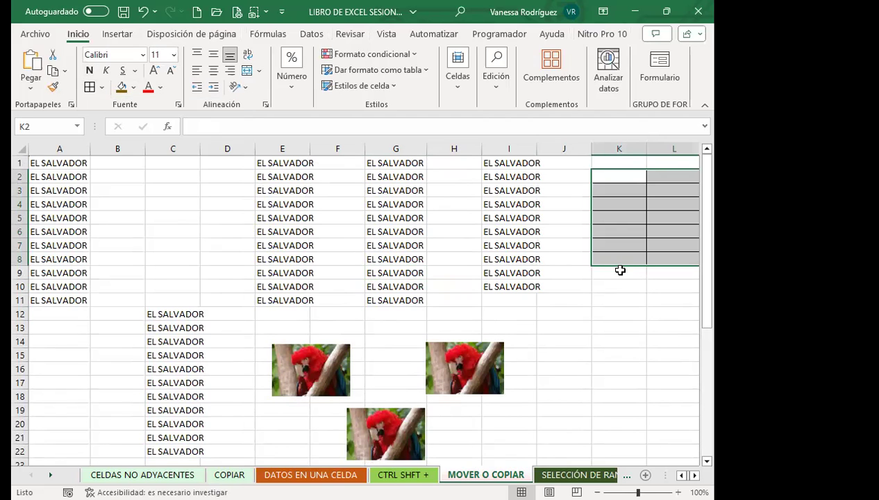
Step: Copy the bordered block to J15:K21 and switch to the SELECCIÓN DE RANGO sheet
drag(620, 267, 575, 422)
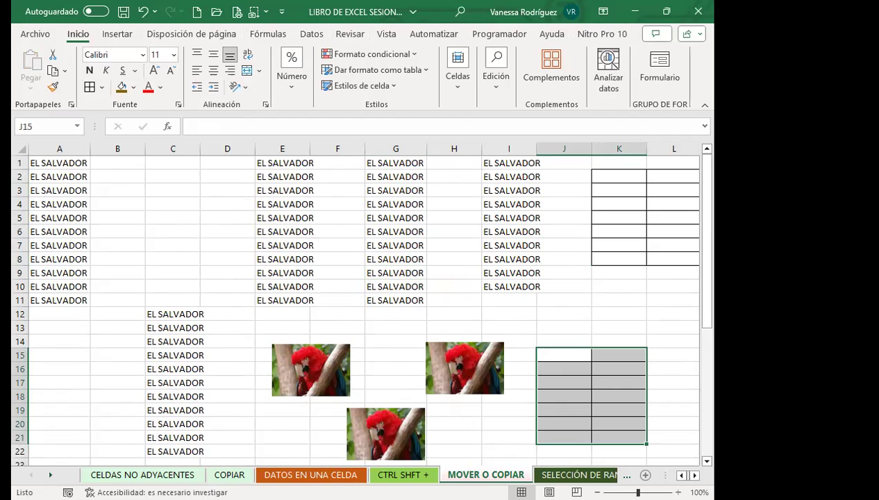
click(567, 478)
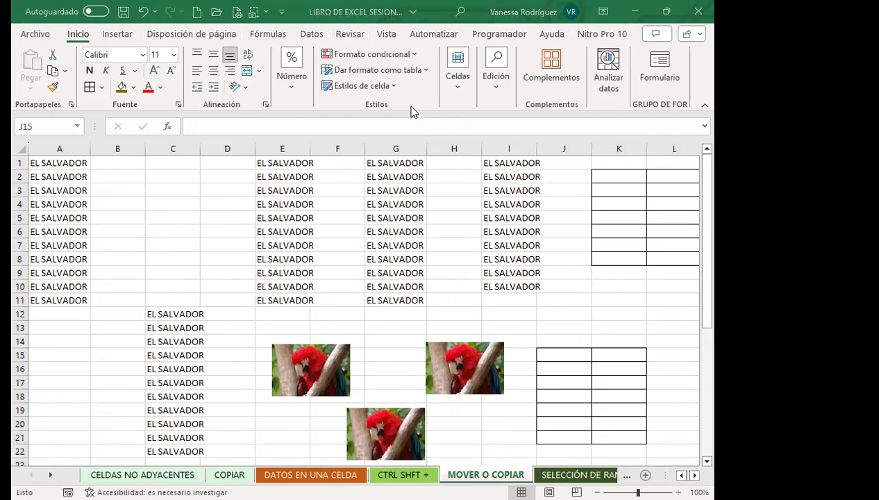
click(563, 475)
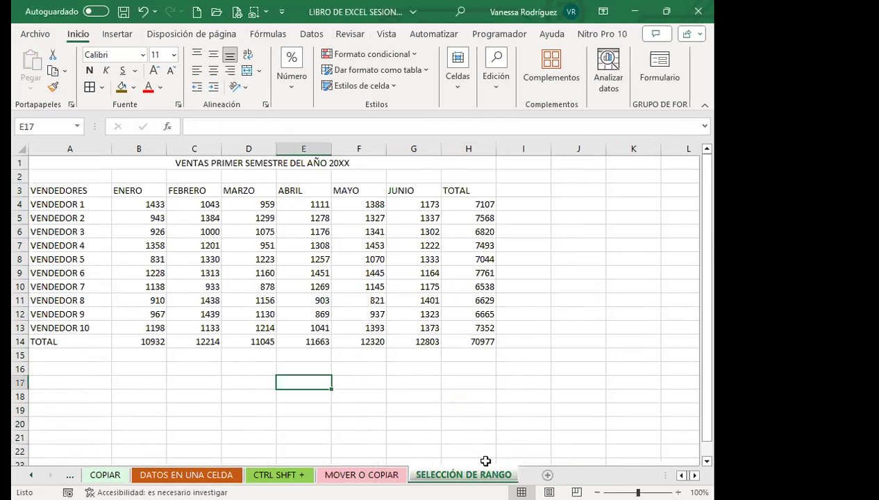
Step: Add a new empty Hoja4 sheet and select all of it
click(254, 299)
click(546, 475)
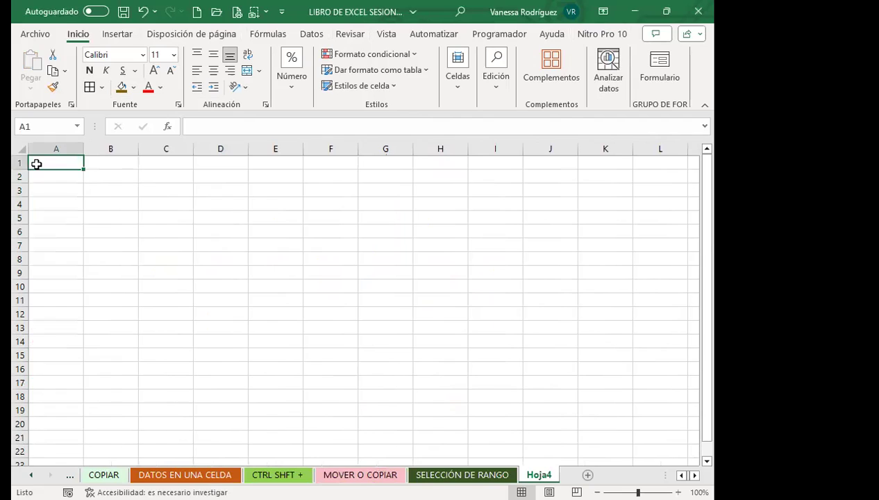
key(ctrl+space)
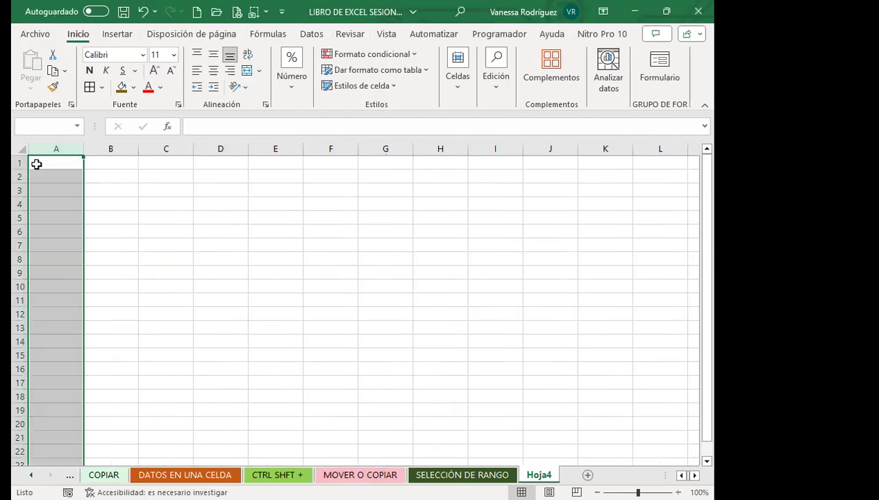
key(ctrl+a)
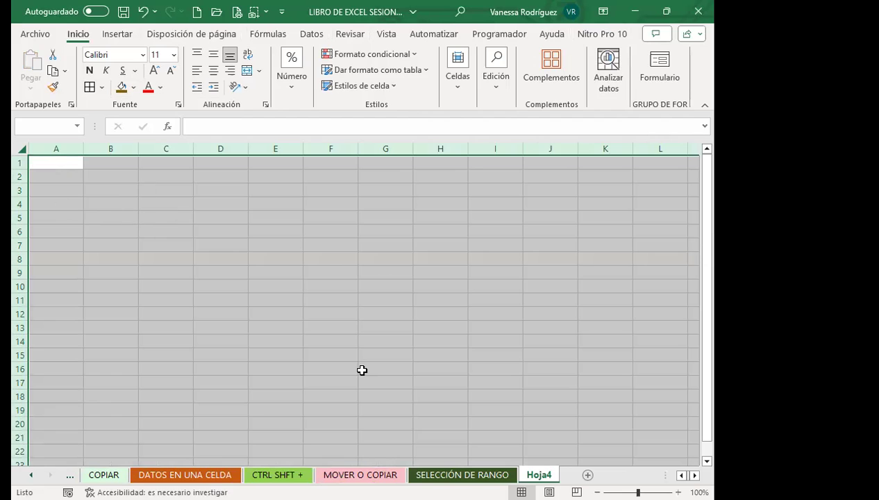
Step: Make the VENDEDORES sales table A3:H14 on SELECCIÓN DE RANGO bold and italic
key(ctrl+Page_Up)
click(73, 191)
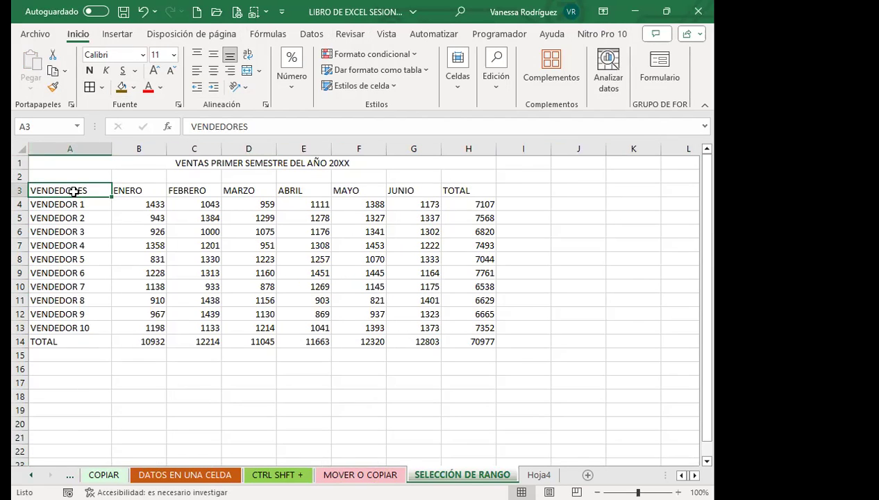
key(ctrl+shift+Down)
key(ctrl+shift+Right)
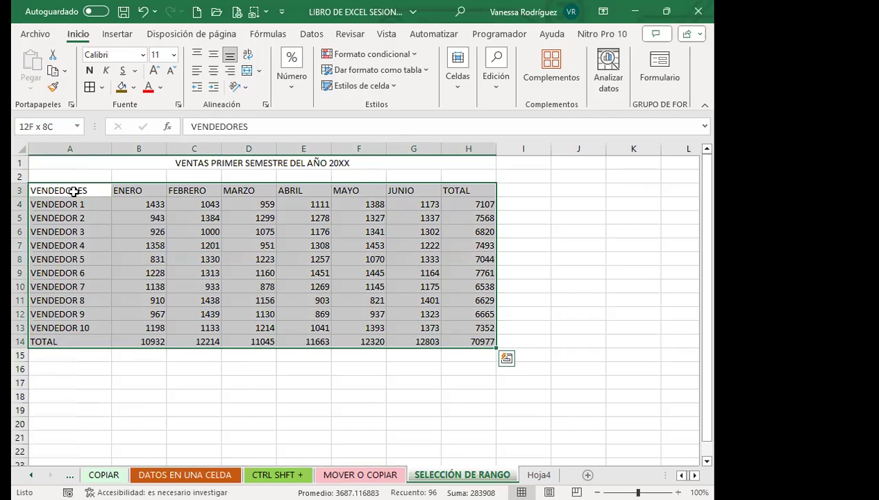
click(73, 192)
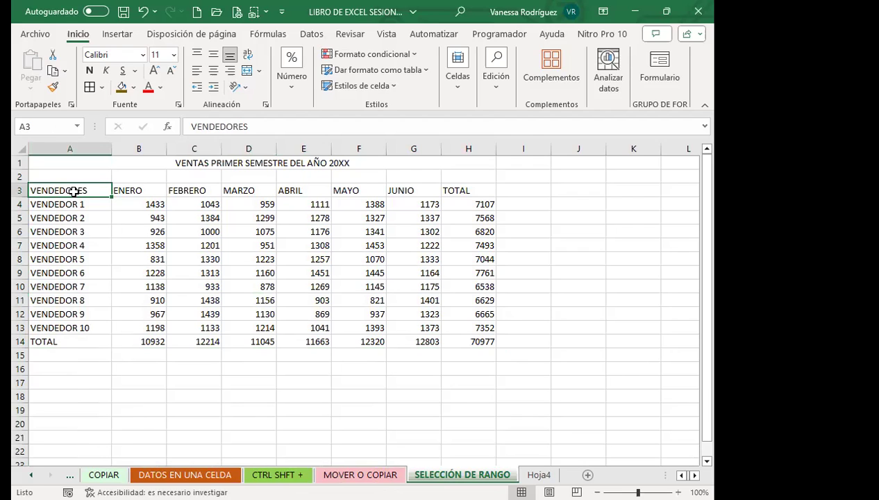
key(ctrl+shift+Down)
key(ctrl+shift+Right)
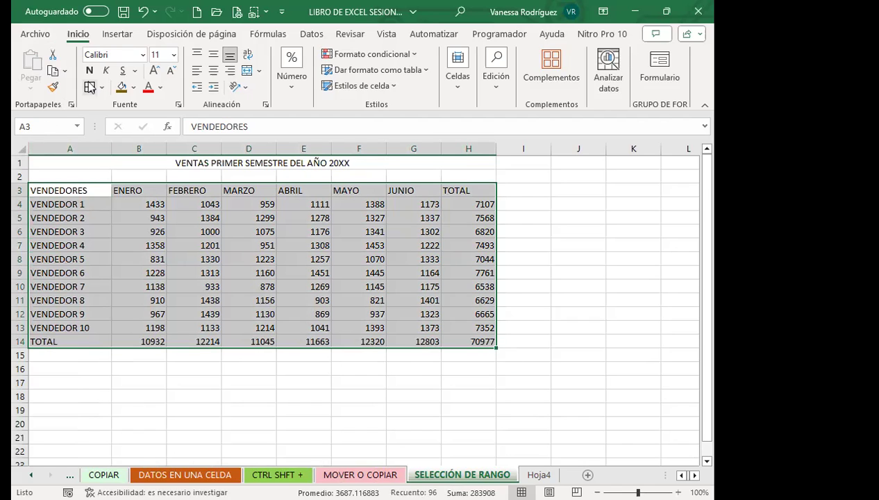
click(89, 70)
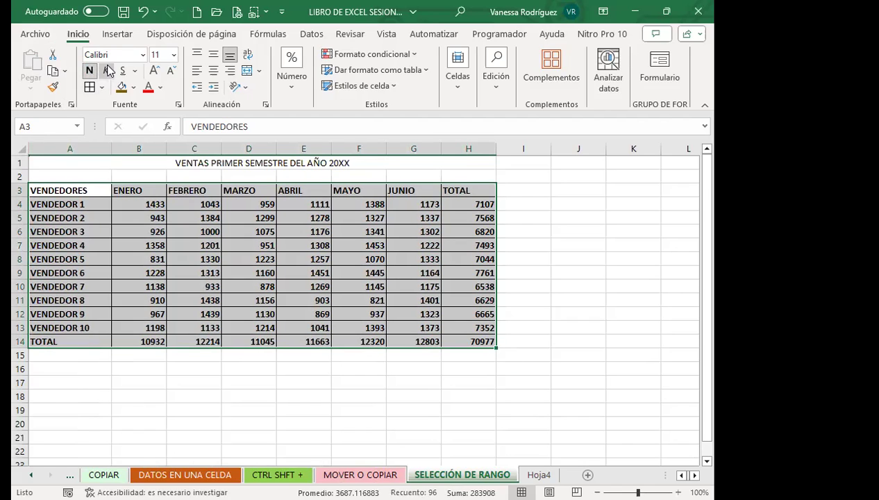
click(106, 70)
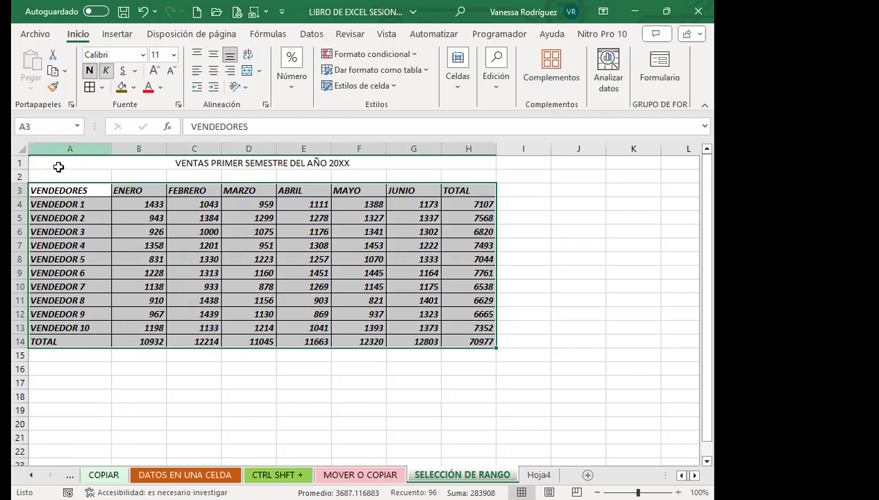
click(127, 301)
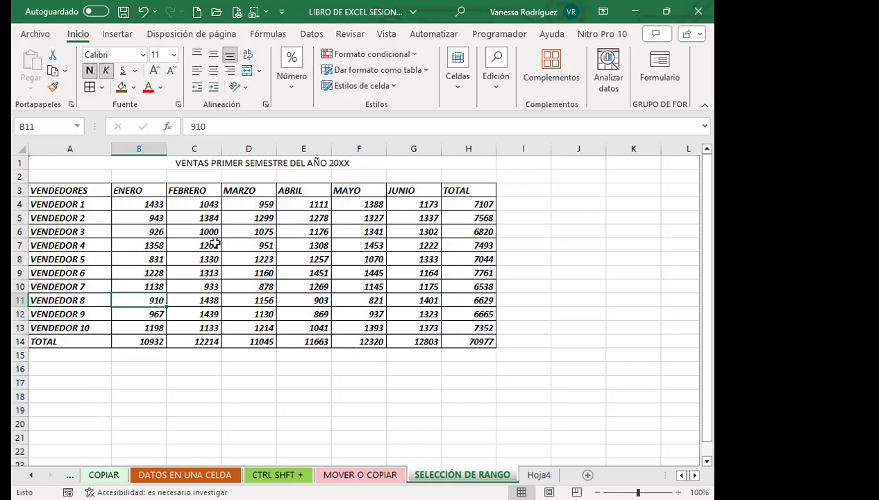
Step: Clear the FEBRERO values in C4:C14 and fill those cells with a first name
click(201, 207)
drag(201, 207, 186, 341)
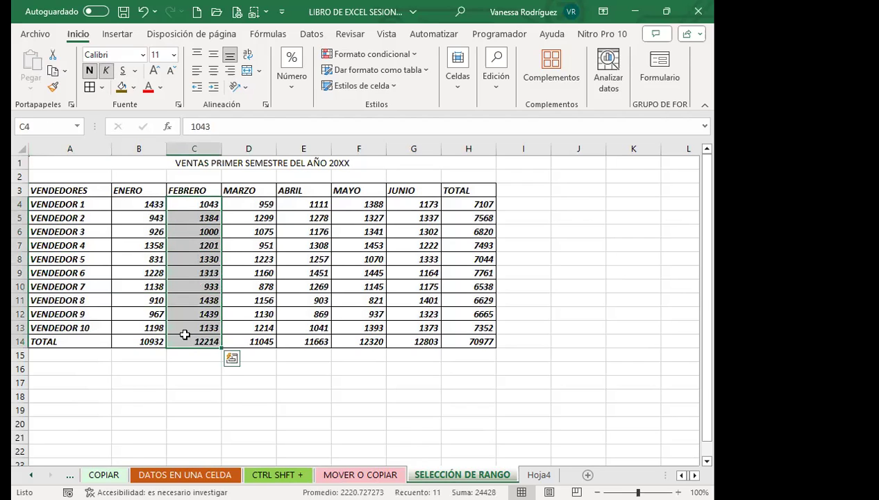
key(Delete)
click(201, 206)
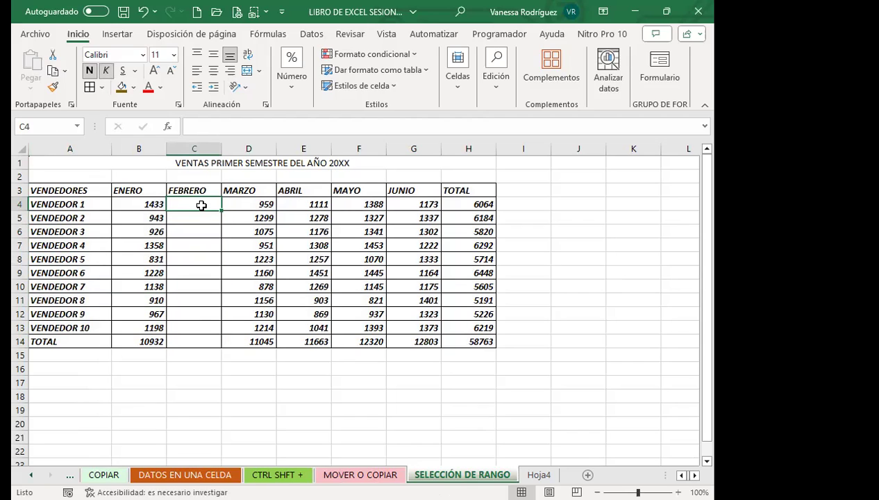
drag(202, 206, 188, 336)
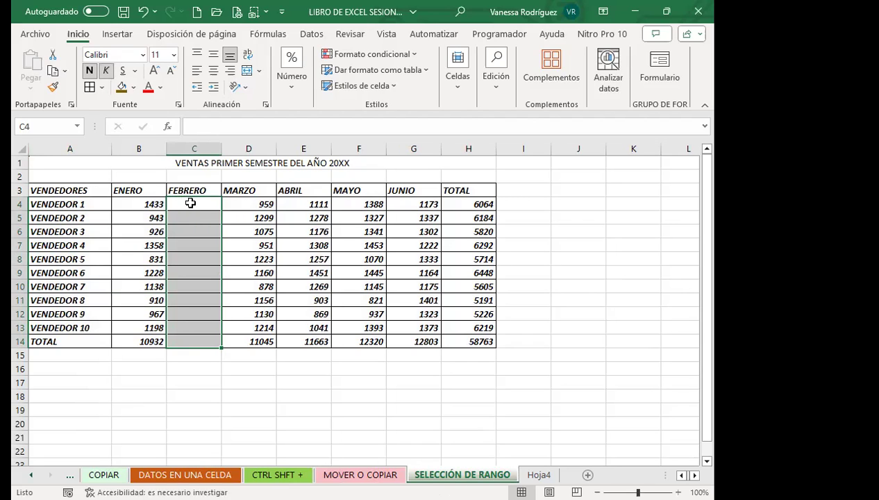
text(V)
text(ANESSA)
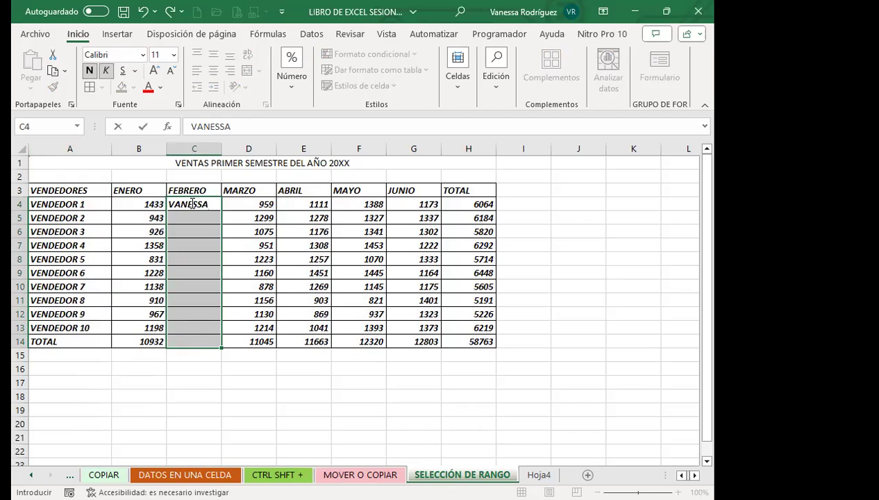
key(ctrl+Return)
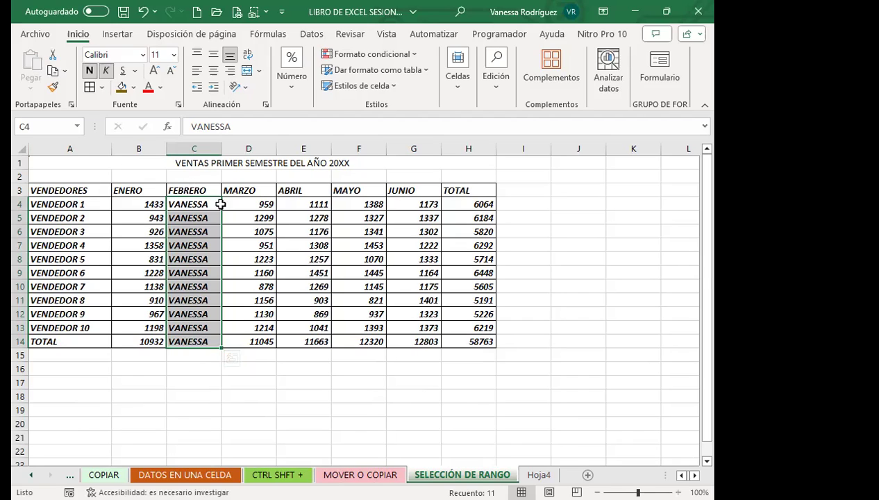
Step: Fill the whole block C19:I30 with another name
scroll(221, 202, down, 5)
mouse_move(210, 204)
mouse_down()
mouse_move(433, 259)
mouse_move(484, 335)
mouse_up()
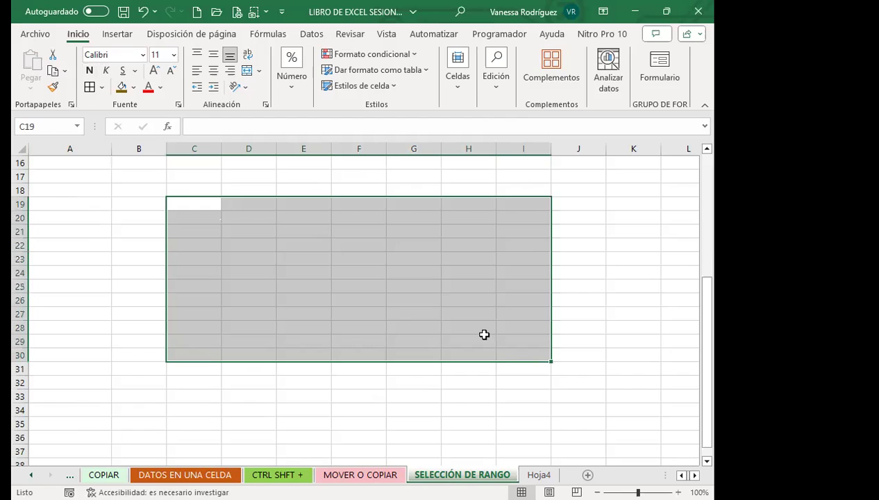
text(ASTRID)
key(ctrl+Return)
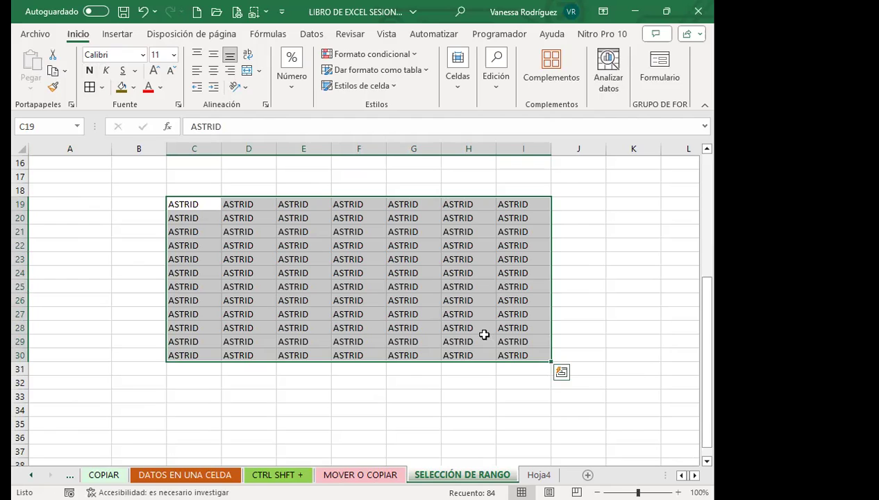
Step: Begin a scattered selection of cells C47, D52 and F50
scroll(484, 335, down, 9)
click(194, 217)
ctrl+click(253, 286)
ctrl+click(368, 256)
Step: Add G46, I47:I48, J55:J56, G57, E56, G54 and H50 to the selection, then enter the first name into all of them
ctrl+click(415, 205)
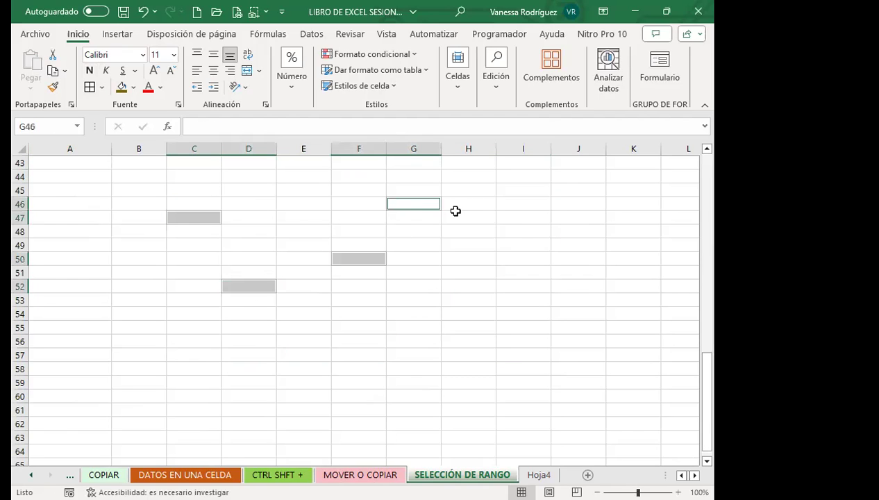
drag(524, 218, 525, 231)
drag(579, 327, 579, 342)
ctrl+click(414, 355)
ctrl+click(311, 339)
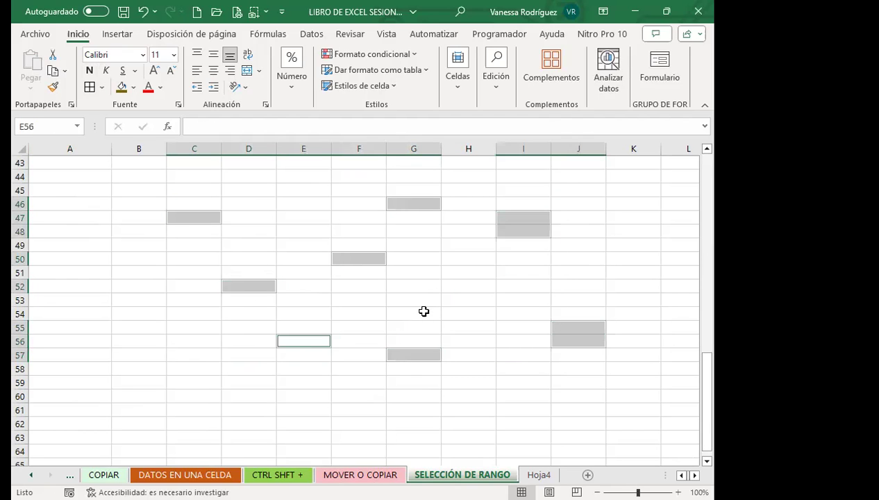
ctrl+click(424, 311)
ctrl+click(456, 257)
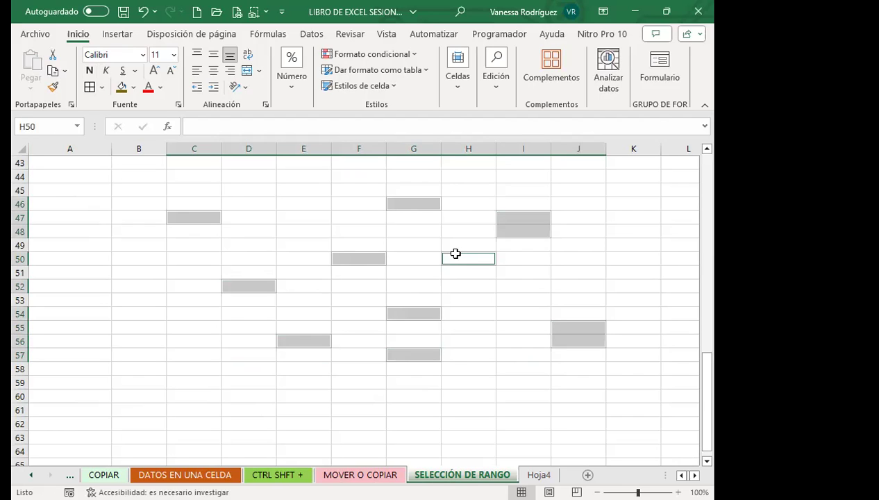
text(VANESSA)
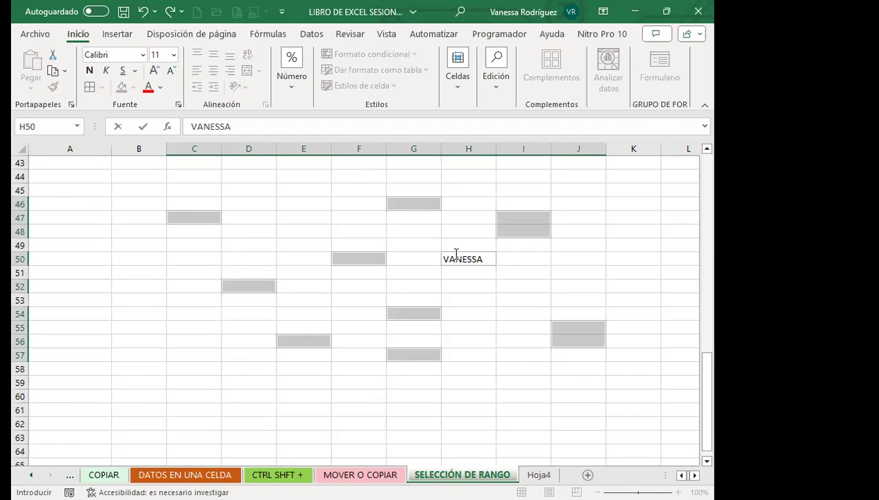
key(ctrl+Return)
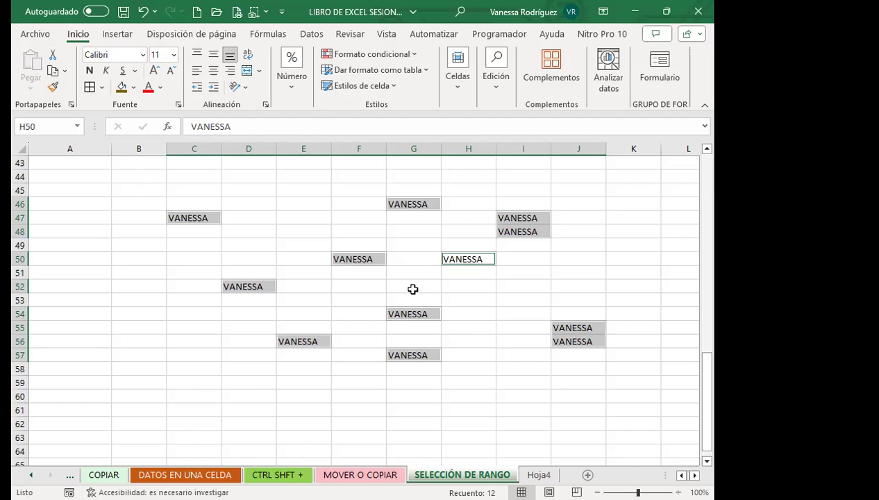
scroll(102, 240, down, 2)
scroll(93, 250, down, 2)
drag(59, 233, 324, 343)
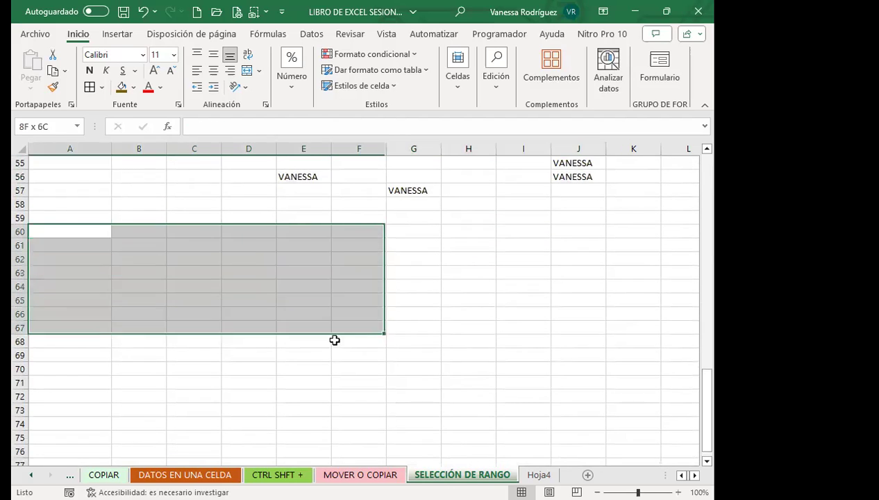
click(183, 263)
drag(104, 248, 139, 246)
click(193, 341)
drag(281, 327, 233, 326)
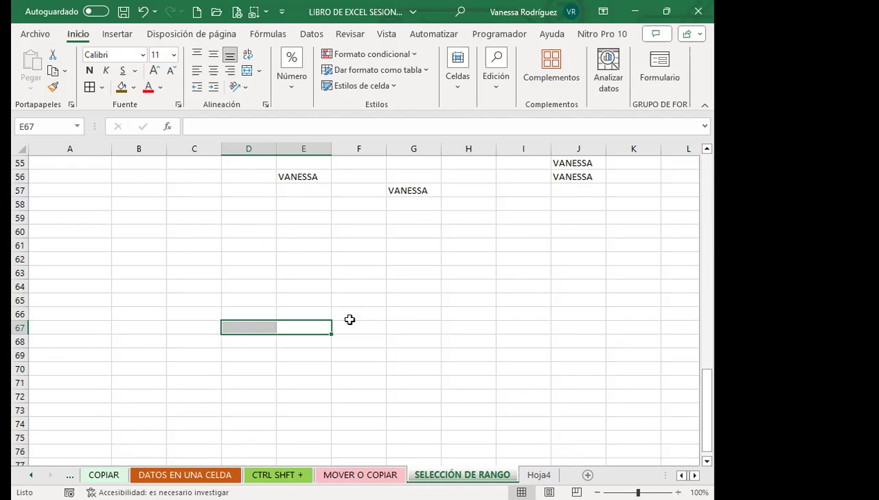
click(381, 247)
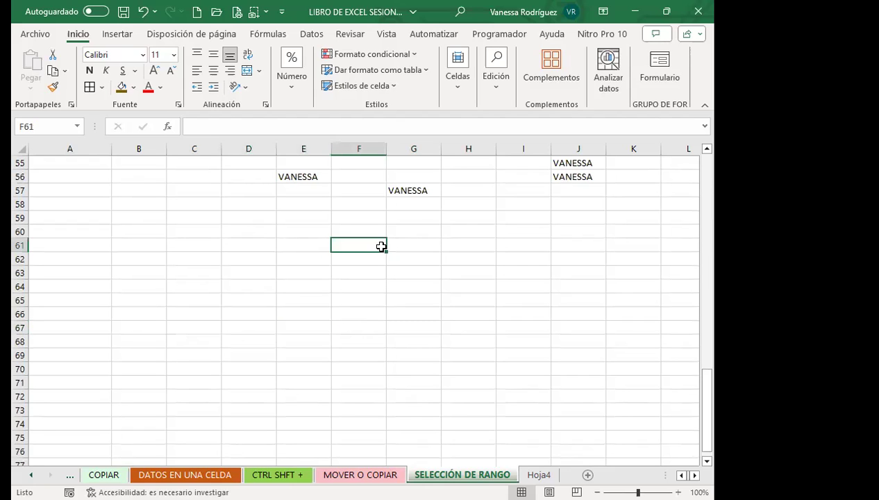